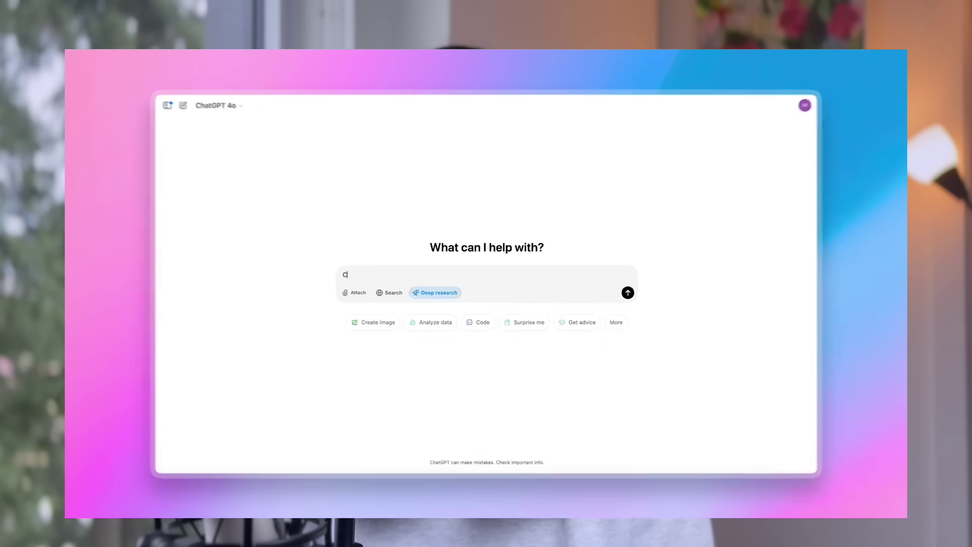
Request a research report on retail industry changes in the past 3 years with bullets and tables, then answer that all aspects matter, globally
{"action": "type", "text": "ts and tables where necessary for clarity."}
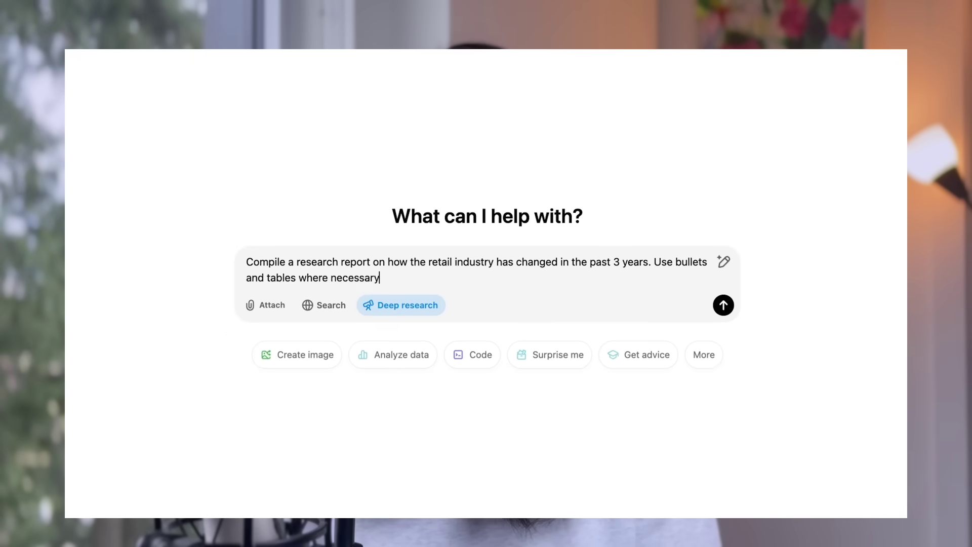
{"action": "key", "text": "Return"}
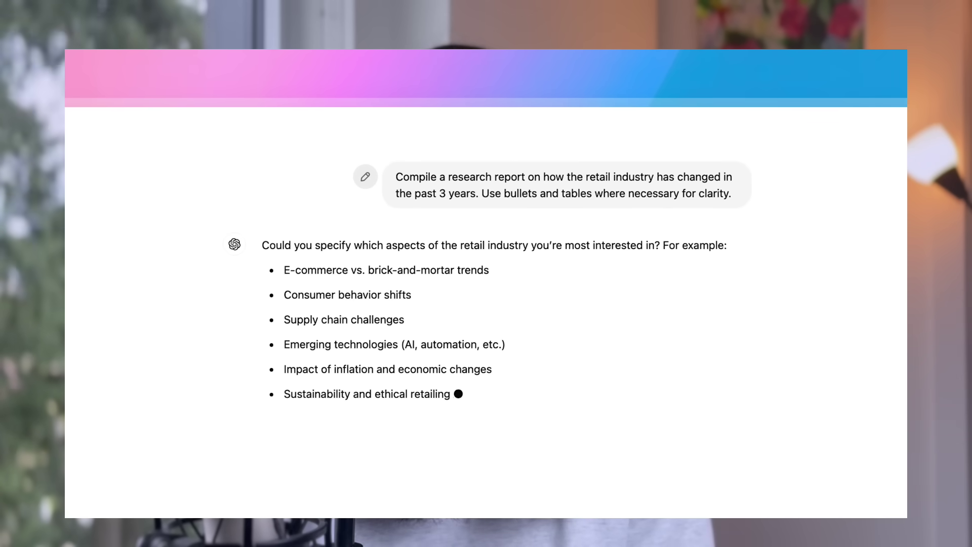
{"action": "type", "text": "All, glob"}
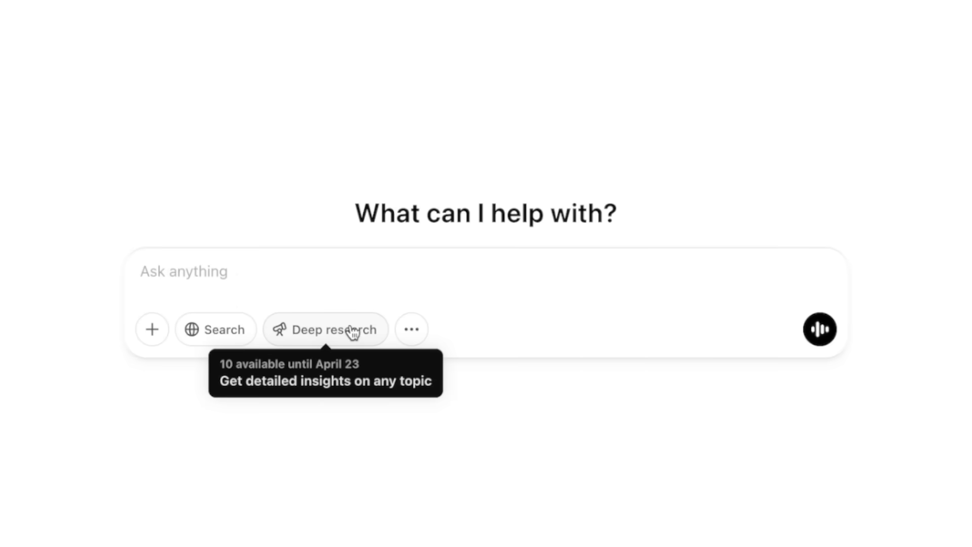
Turn on Deep research and submit requests for an eCommerce SaaS competitive analysis and a study of global online education platform trends
{"action": "left_click", "coordinate": [352, 332]}
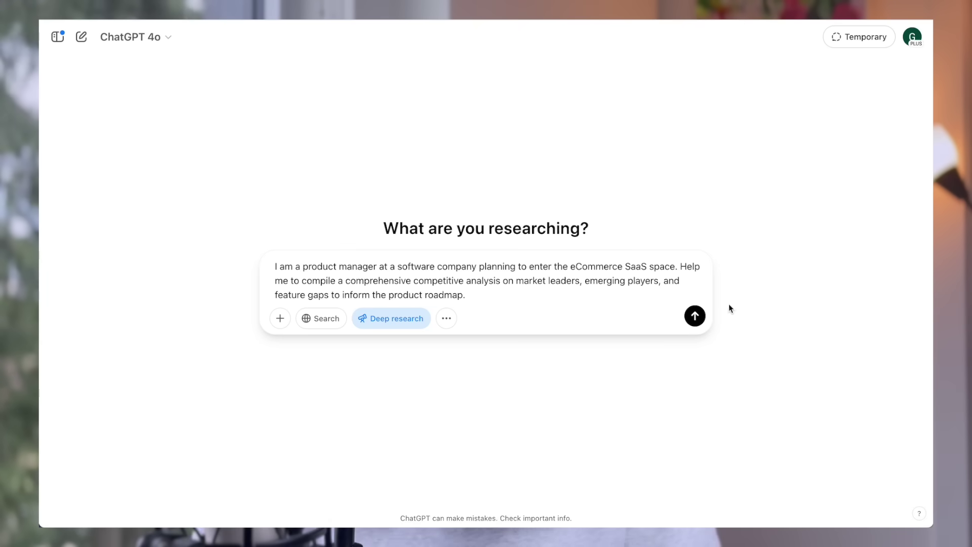
{"action": "key", "text": "Return"}
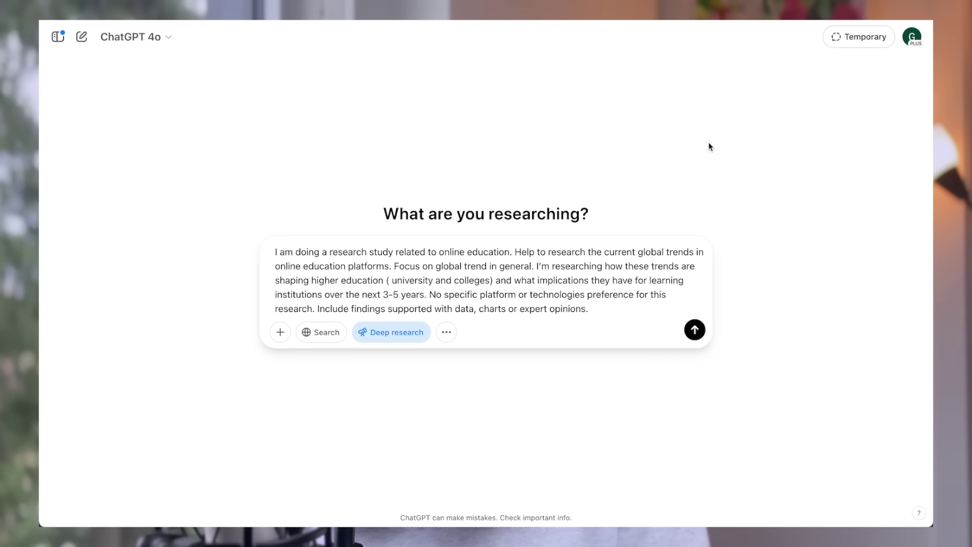
{"action": "left_click", "coordinate": [694, 330]}
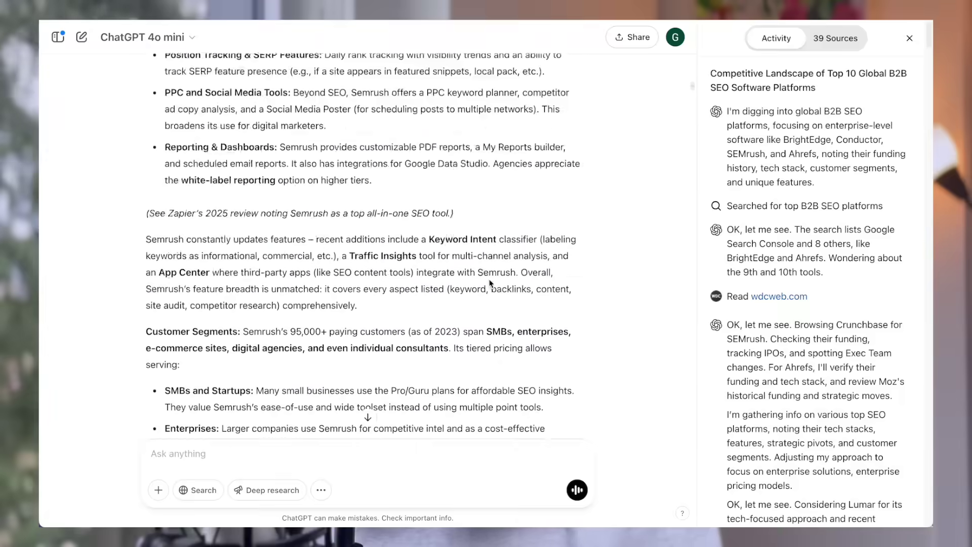
Read through the B2B SEO software platforms report, closing the research activity view to see it in full width
{"action": "scroll", "coordinate": [489, 283], "scroll_direction": "down", "scroll_amount": 20}
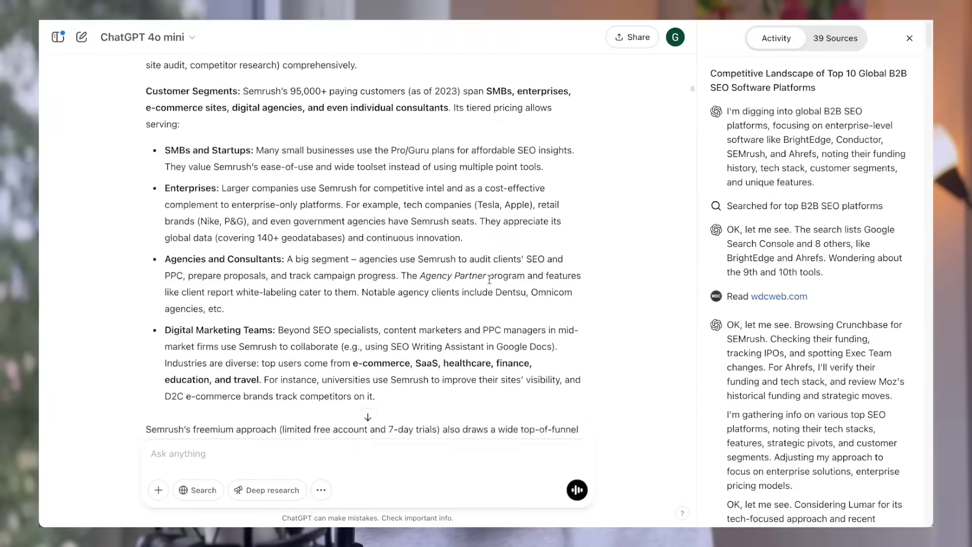
{"action": "scroll", "coordinate": [681, 123], "scroll_direction": "down", "scroll_amount": 20}
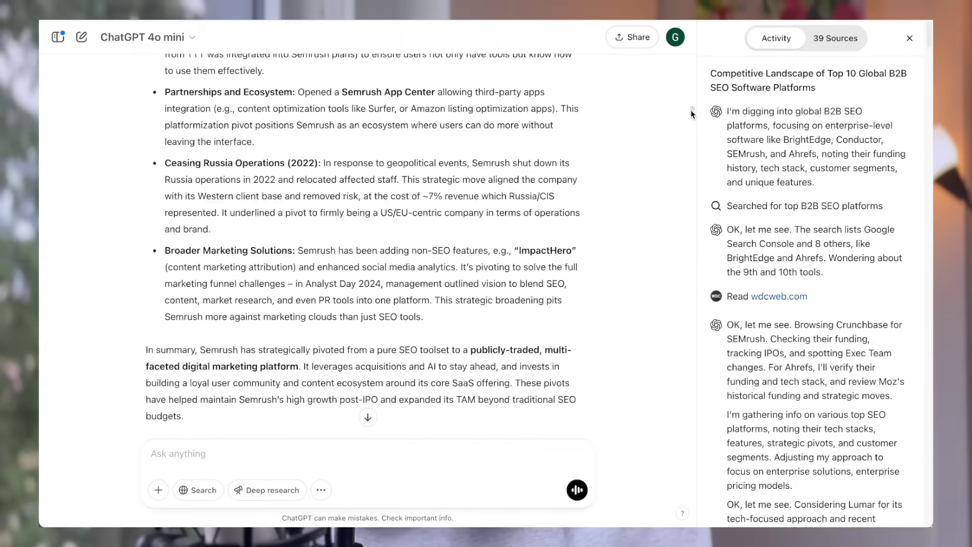
{"action": "scroll", "coordinate": [694, 141], "scroll_direction": "down", "scroll_amount": 20}
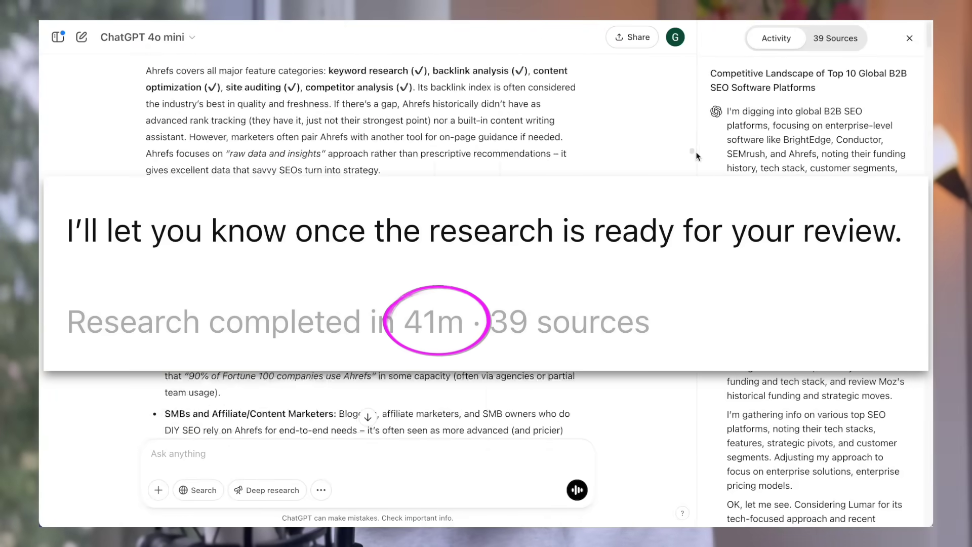
{"action": "left_click", "coordinate": [909, 38]}
{"action": "scroll", "coordinate": [481, 228], "scroll_direction": "down", "scroll_amount": 20}
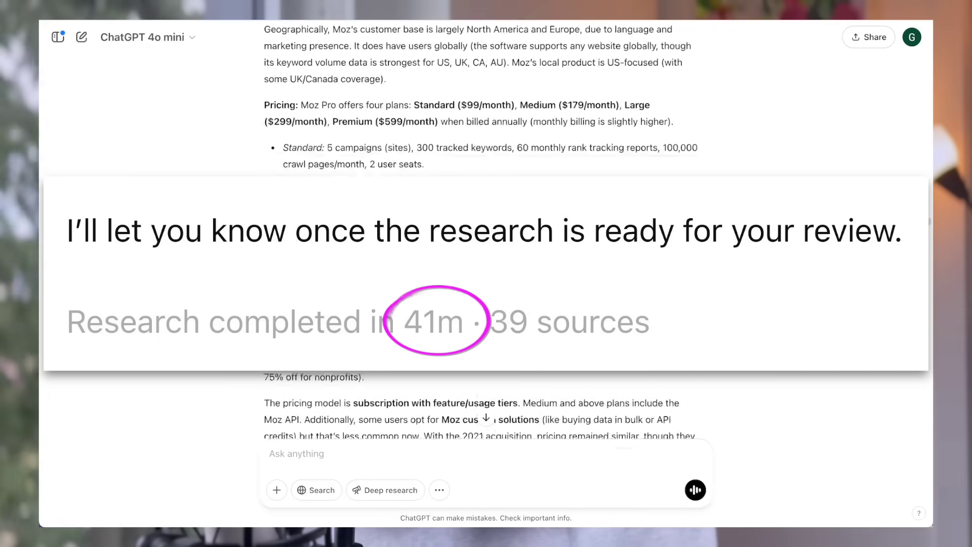
{"action": "scroll", "coordinate": [481, 253], "scroll_direction": "down", "scroll_amount": 20}
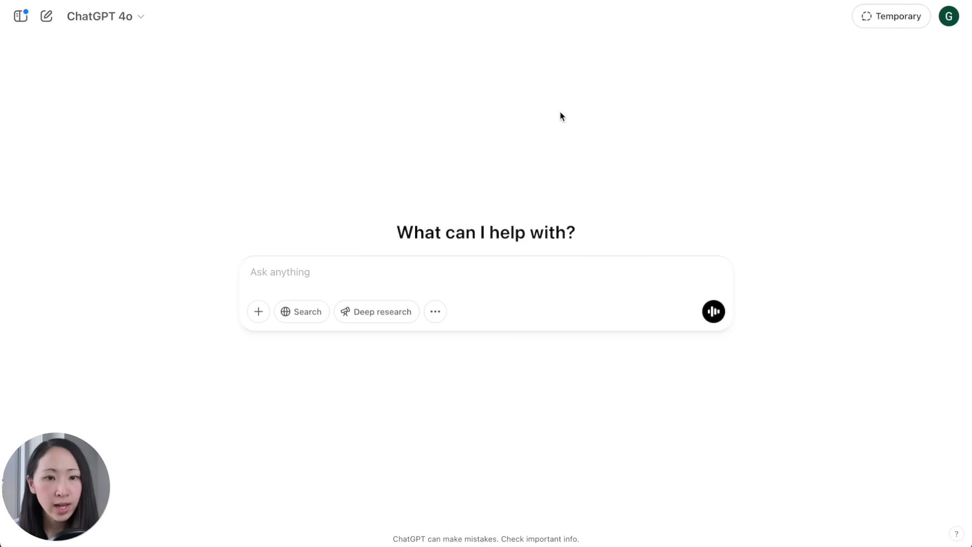
Choose the GPT-4o model and turn on Deep research for a new chat
{"action": "left_click", "coordinate": [129, 15]}
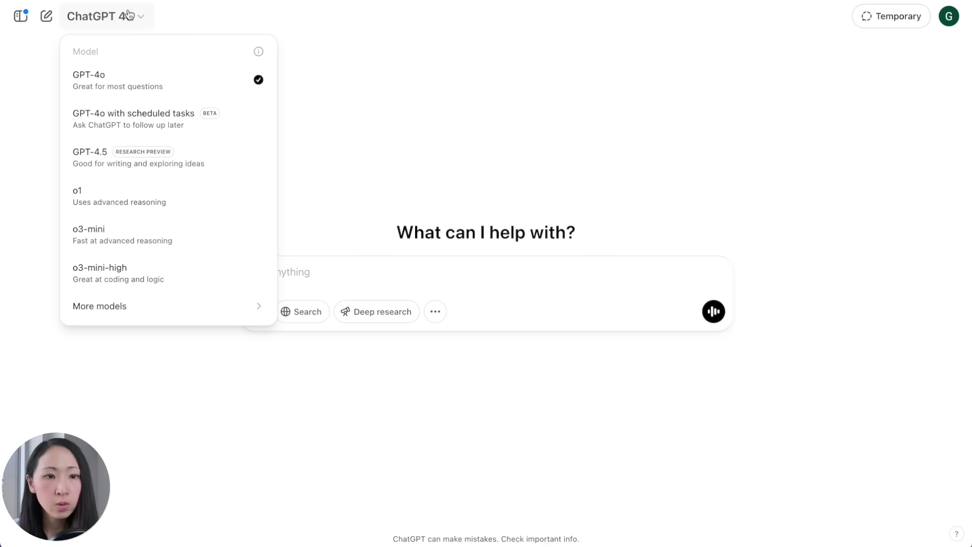
{"action": "left_click", "coordinate": [152, 85]}
{"action": "left_click", "coordinate": [400, 314]}
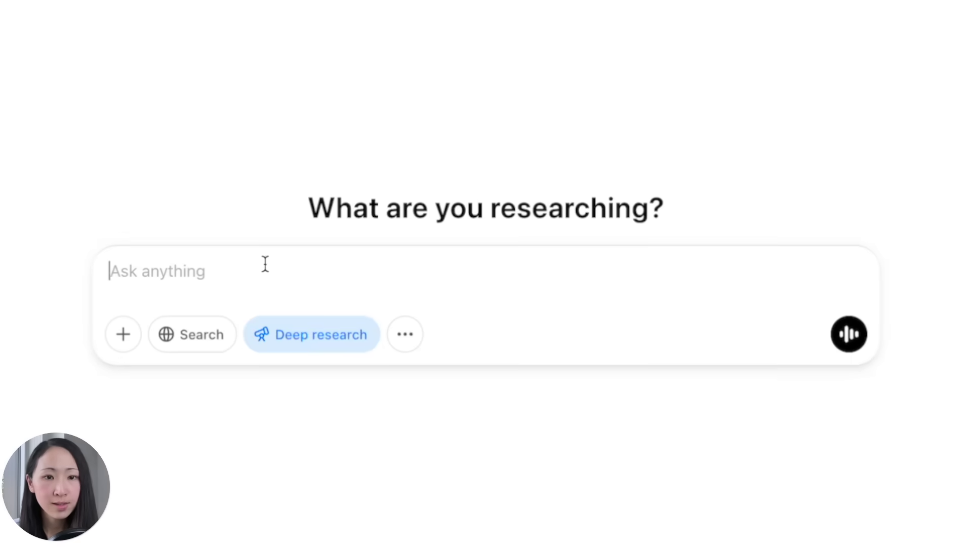
Submit a product manager's request for a top 5 SEO software competitive landscape analysis under 5000 words, and answer the clarifying questions
{"action": "type", "text": "I am a product manager and I am building a SEO software targeting digital marketers. Create a detailed competitive landscape analysis of the top 5 SEO software, including funding history, executive team backgrounds, tech stack, product feature matrices, customer segments, pricing, pricing model, and recent strategic pivots.  Make sure you complete this whole report in under 5000 words."}
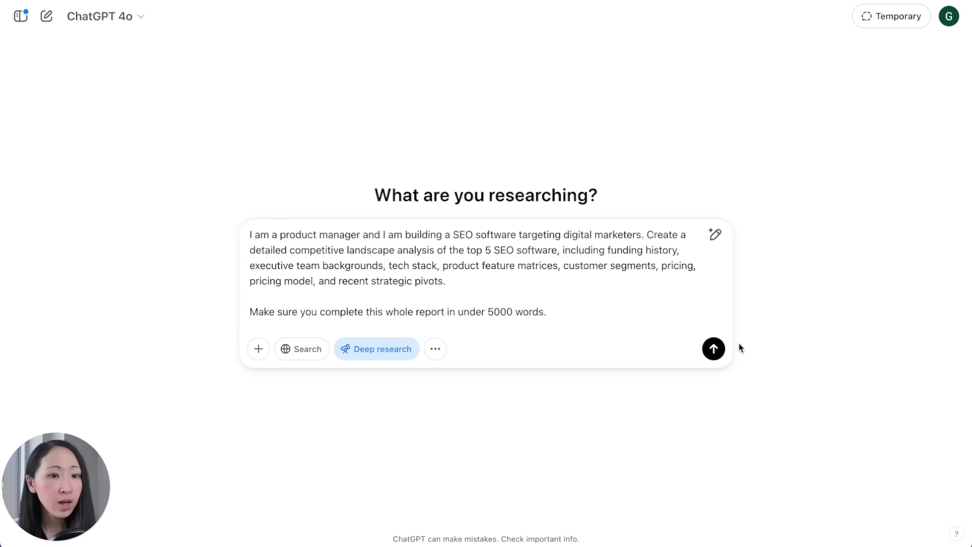
{"action": "left_click", "coordinate": [714, 350]}
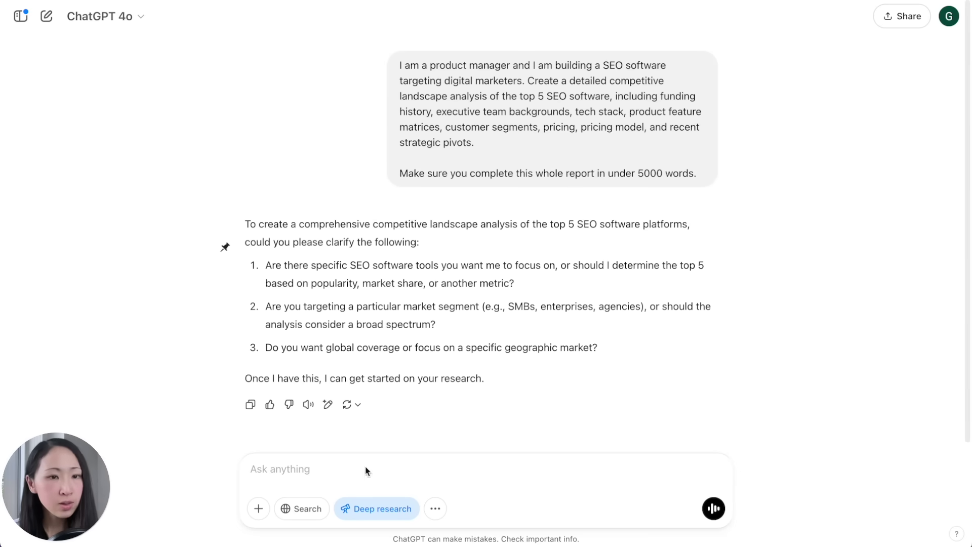
{"action": "left_click", "coordinate": [711, 513]}
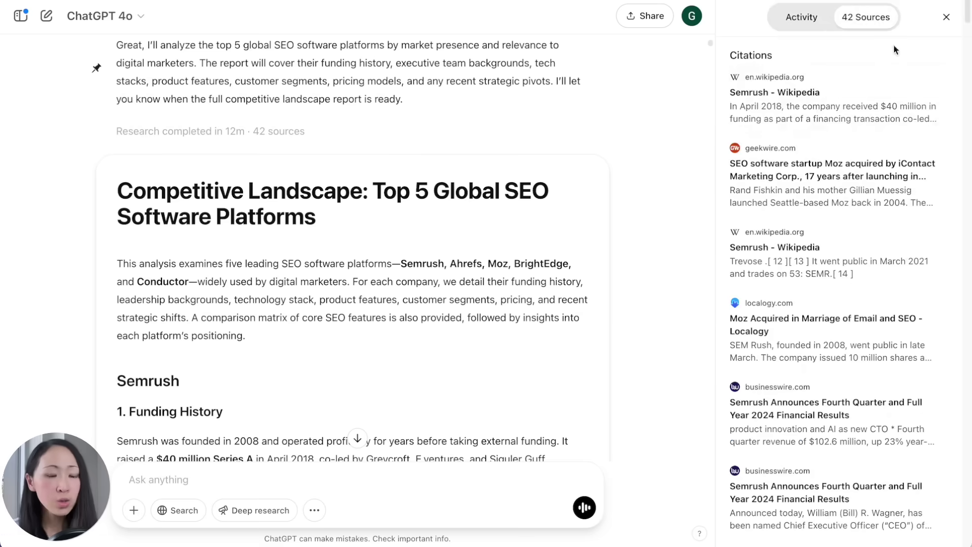
Review the report's citations and the list of all sources, and close the source list
{"action": "scroll", "coordinate": [891, 304], "scroll_direction": "down", "scroll_amount": 10}
{"action": "scroll", "coordinate": [890, 314], "scroll_direction": "up", "scroll_amount": 15}
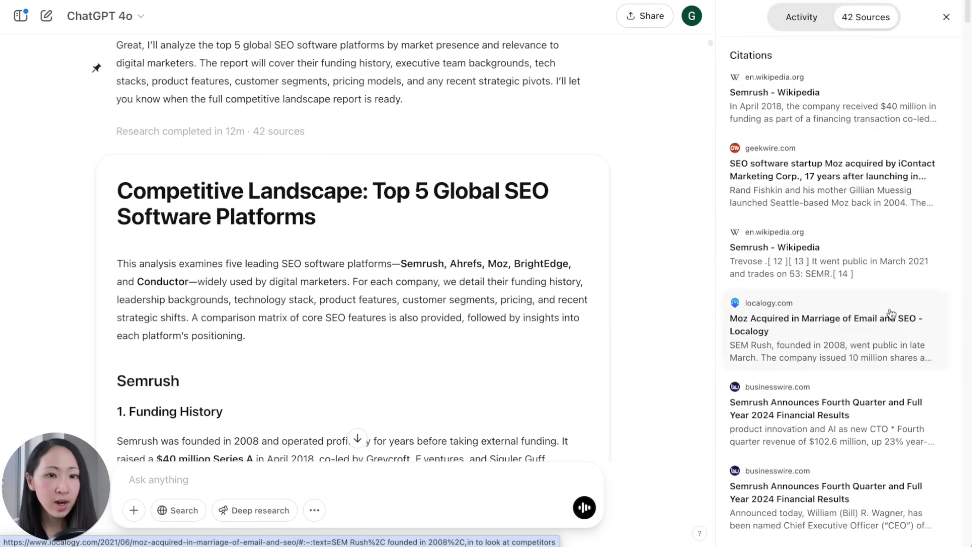
{"action": "scroll", "coordinate": [890, 313], "scroll_direction": "down", "scroll_amount": 20}
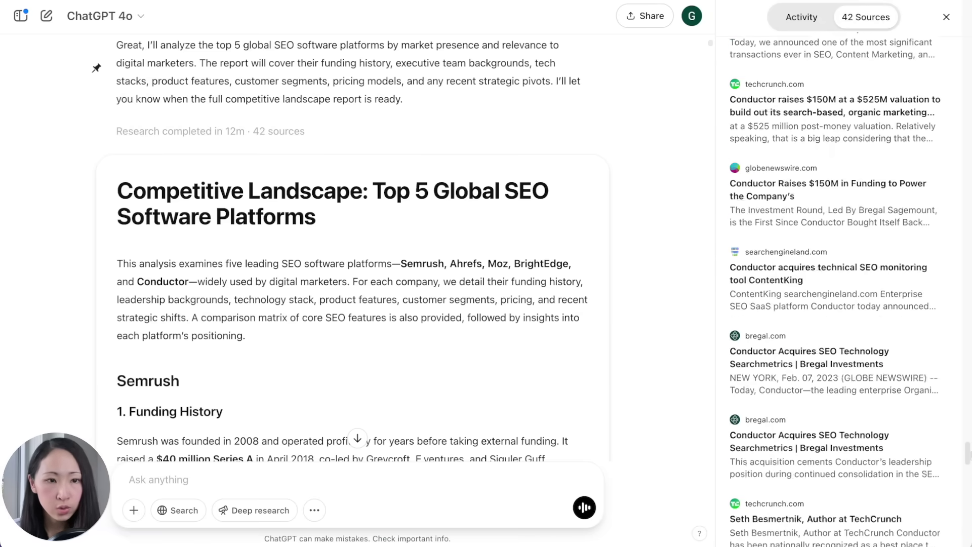
{"action": "scroll", "coordinate": [835, 293], "scroll_direction": "down", "scroll_amount": 10}
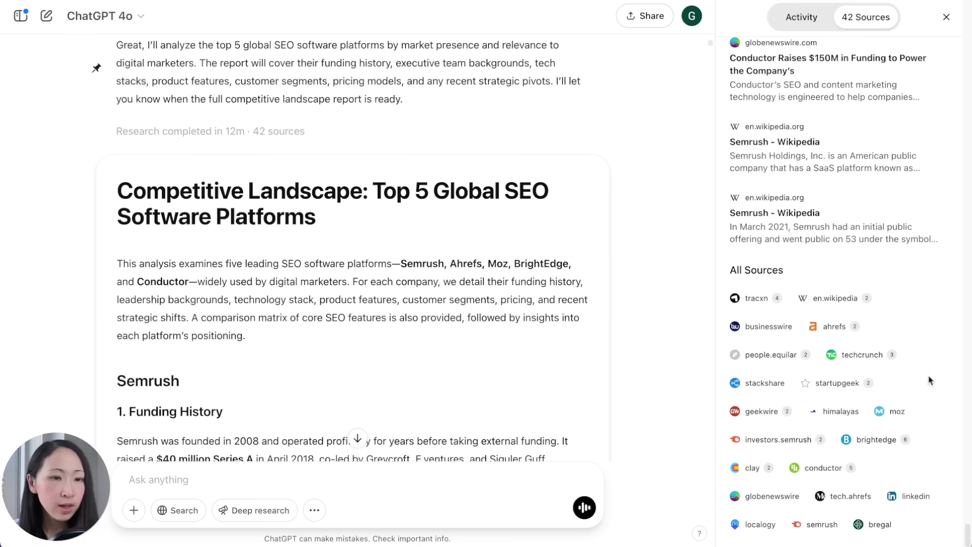
{"action": "left_click", "coordinate": [945, 17]}
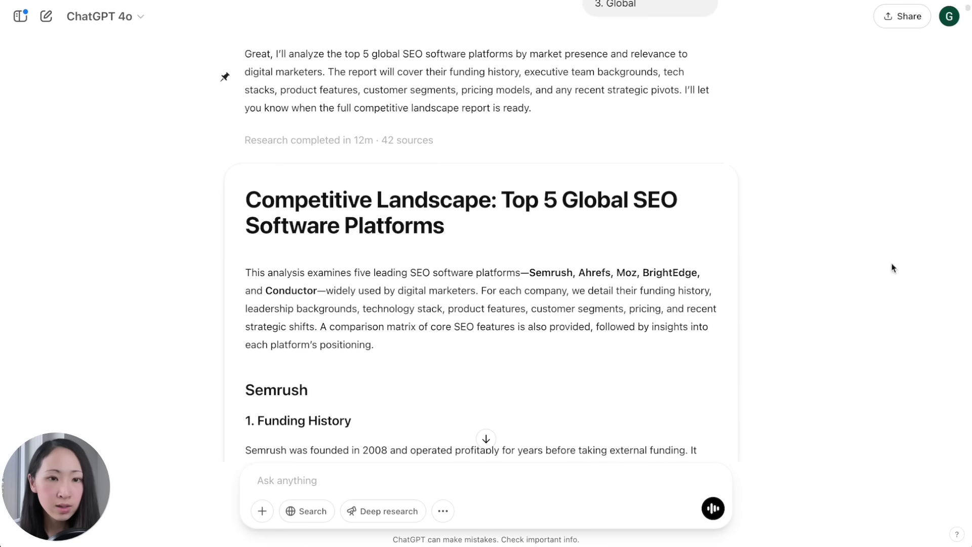
Examine the company sections of the SEO landscape report, covering executives, technology stack, customer segments, pricing and cited sources
{"action": "scroll", "coordinate": [872, 282], "scroll_direction": "down", "scroll_amount": 20}
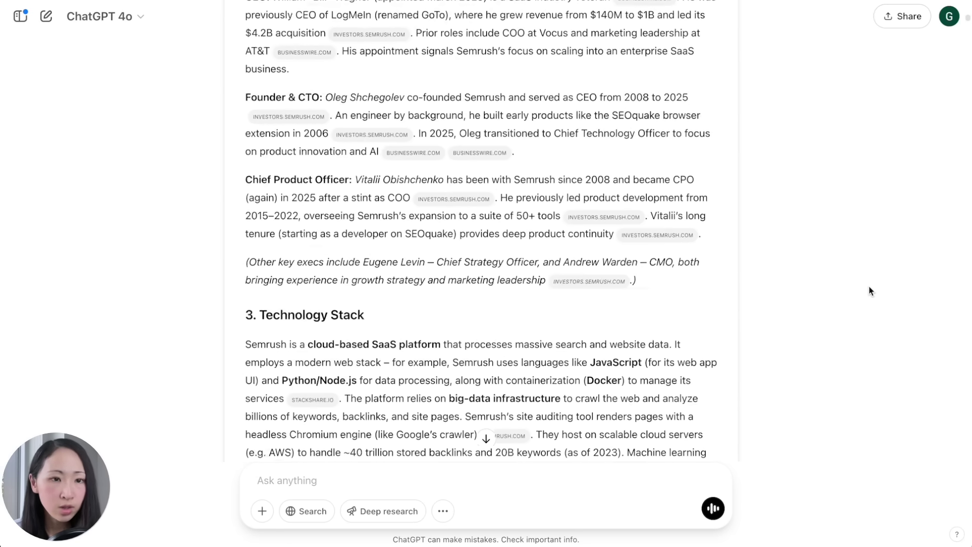
{"action": "scroll", "coordinate": [869, 288], "scroll_direction": "down", "scroll_amount": 12}
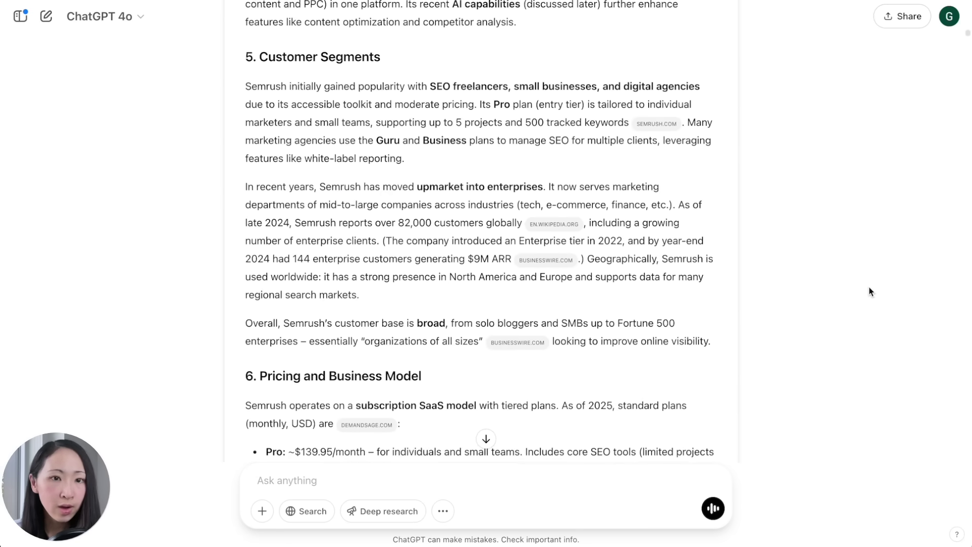
{"action": "scroll", "coordinate": [869, 291], "scroll_direction": "down", "scroll_amount": 20}
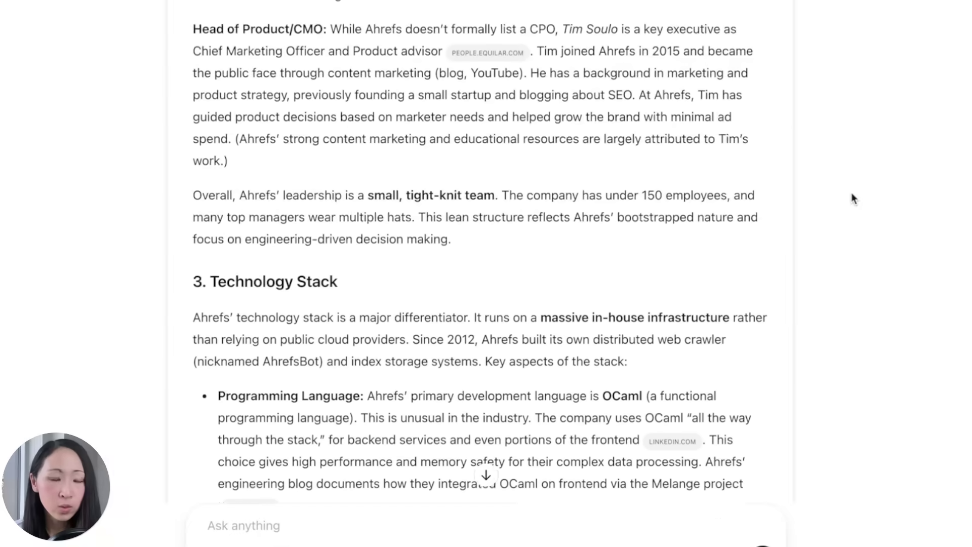
{"action": "scroll", "coordinate": [852, 192], "scroll_direction": "down", "scroll_amount": 6}
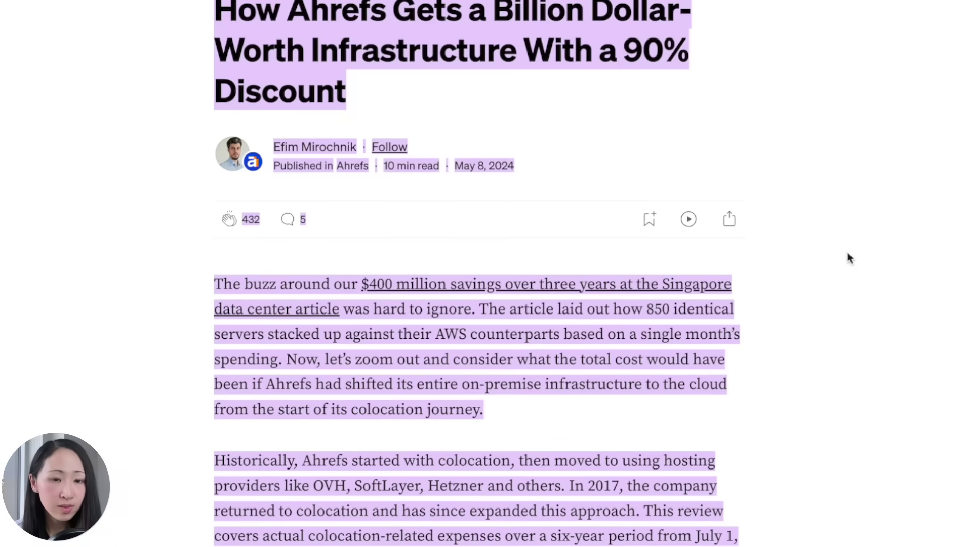
{"action": "scroll", "coordinate": [847, 252], "scroll_direction": "down", "scroll_amount": 10}
{"action": "scroll", "coordinate": [840, 256], "scroll_direction": "down", "scroll_amount": 20}
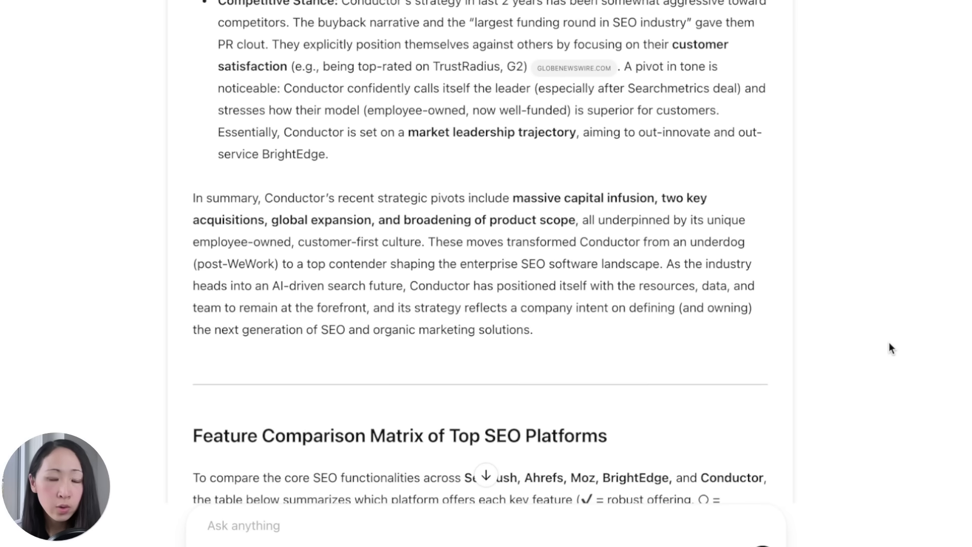
Examine the report's Feature Comparison Matrix of Top SEO Platforms and its Conclusion and Insights section
{"action": "scroll", "coordinate": [886, 344], "scroll_direction": "down", "scroll_amount": 5}
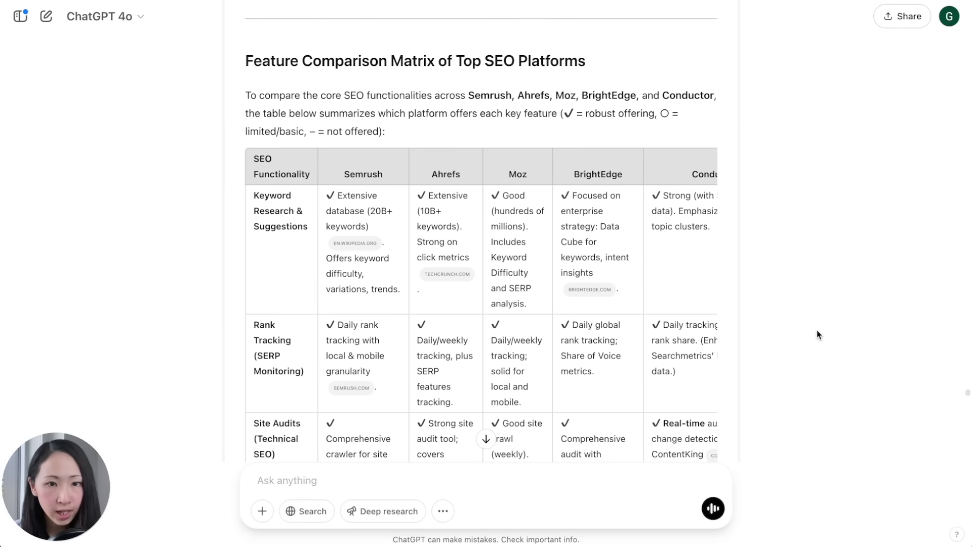
{"action": "scroll", "coordinate": [762, 319], "scroll_direction": "down", "scroll_amount": 4}
{"action": "scroll", "coordinate": [762, 320], "scroll_direction": "down", "scroll_amount": 10}
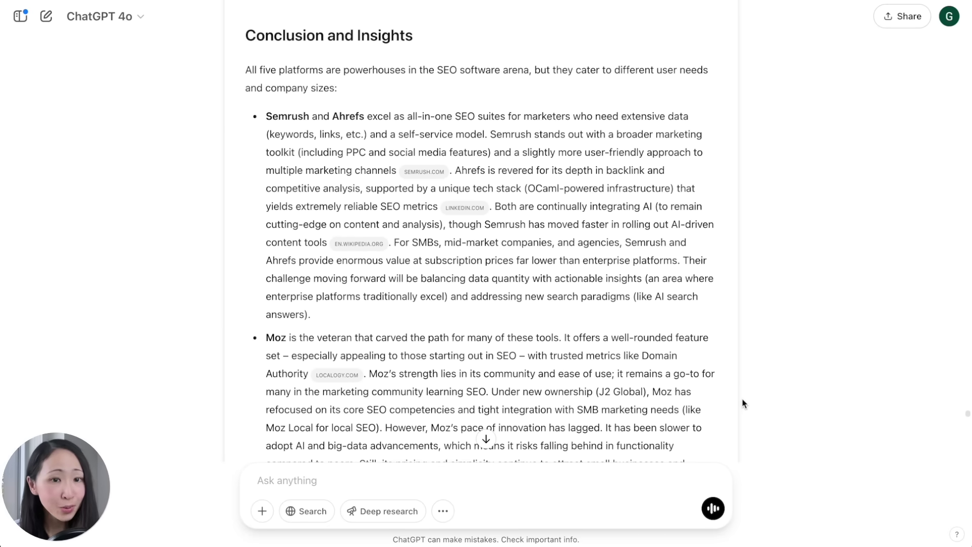
{"action": "scroll", "coordinate": [743, 403], "scroll_direction": "down", "scroll_amount": 12}
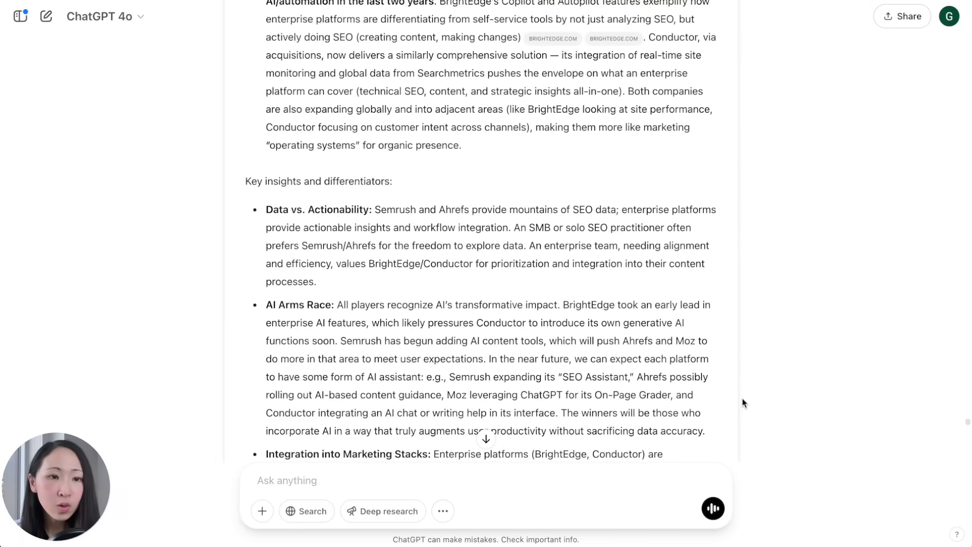
{"action": "scroll", "coordinate": [742, 399], "scroll_direction": "down", "scroll_amount": 15}
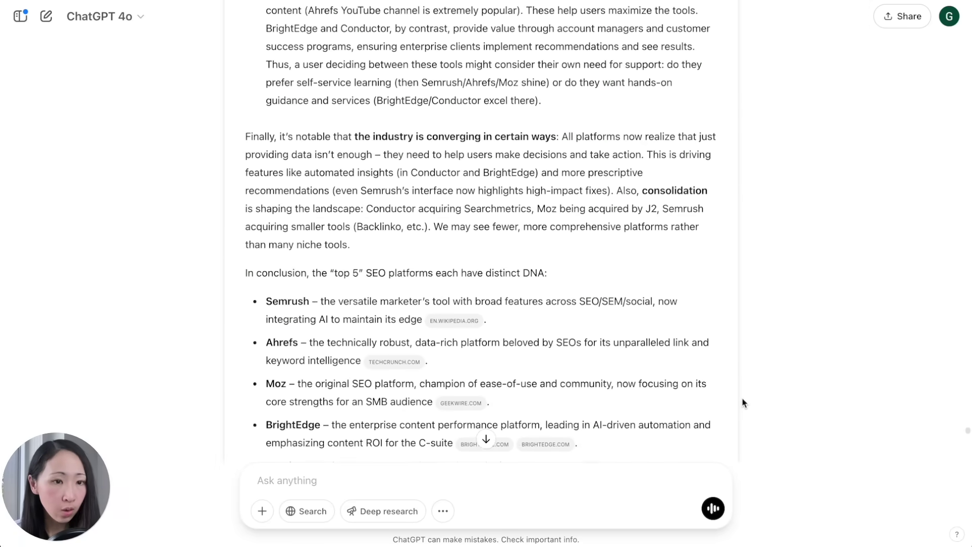
{"action": "scroll", "coordinate": [742, 403], "scroll_direction": "down", "scroll_amount": 10}
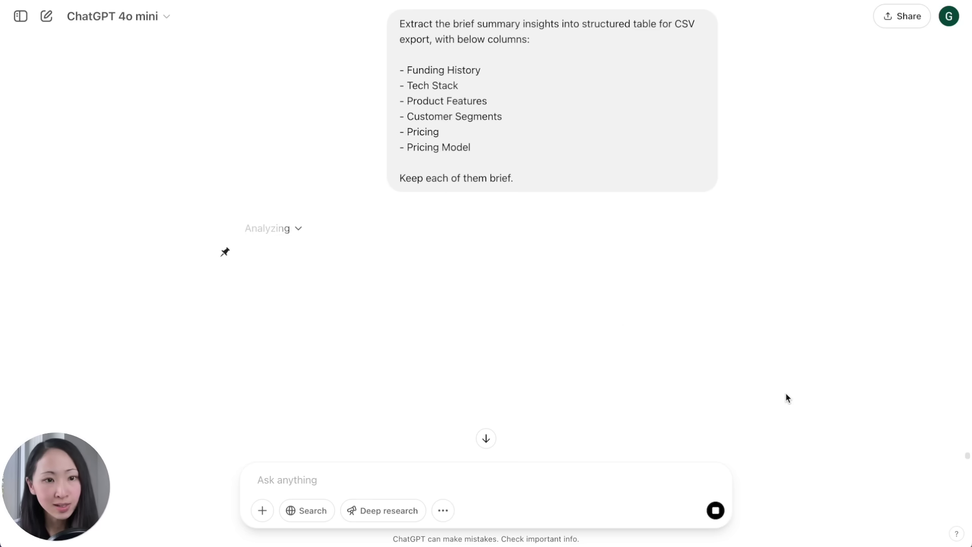
Review the extracted SEO Platforms Summary table and expand it to full view
{"action": "scroll", "coordinate": [738, 325], "scroll_direction": "down", "scroll_amount": 2}
{"action": "scroll", "coordinate": [395, 384], "scroll_direction": "down", "scroll_amount": 4}
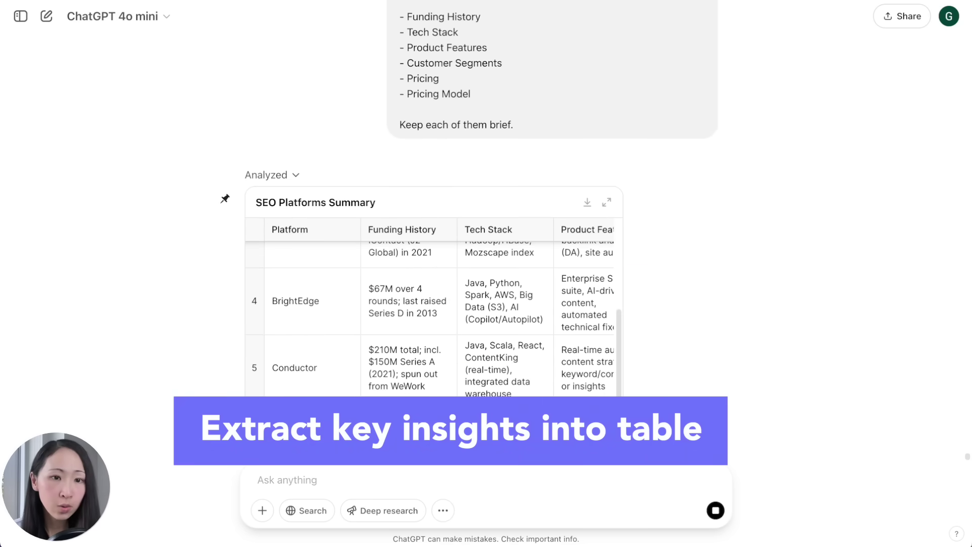
{"action": "scroll", "coordinate": [433, 372], "scroll_direction": "down", "scroll_amount": 2}
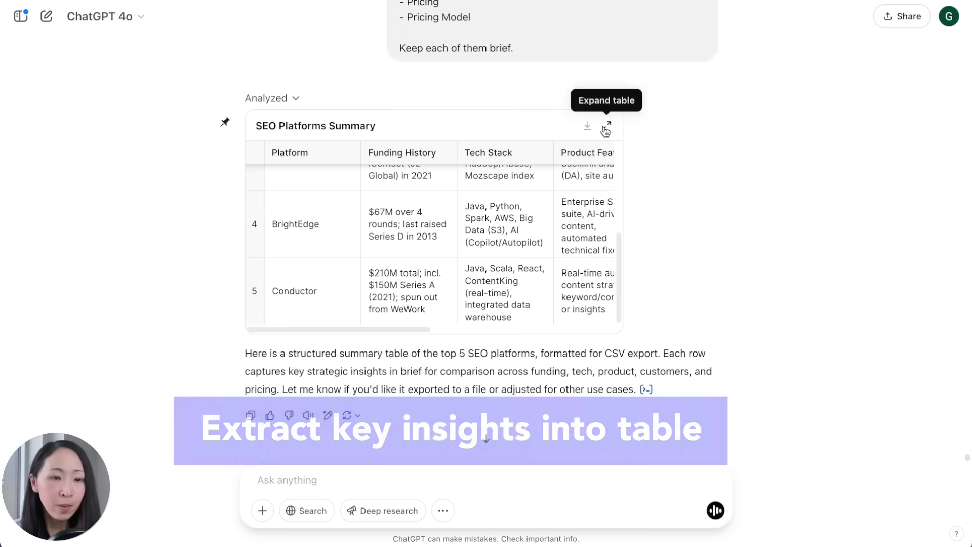
{"action": "left_click", "coordinate": [606, 125]}
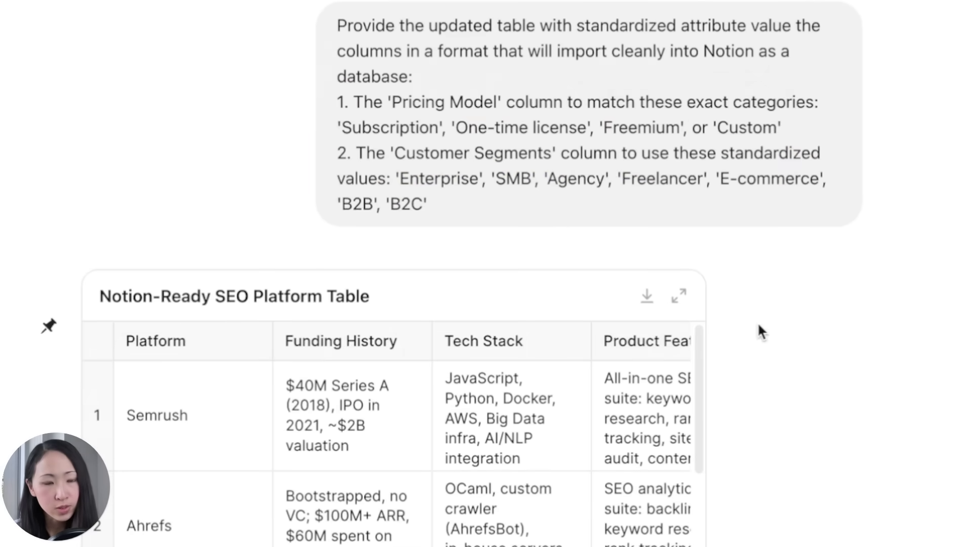
Expand the Notion-Ready SEO Platform Table and download it
{"action": "left_click", "coordinate": [679, 334]}
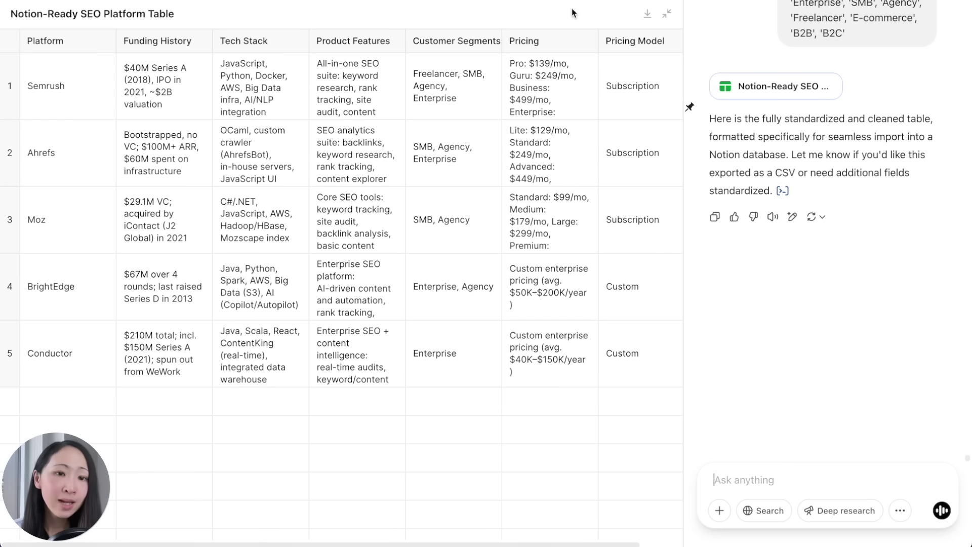
{"action": "left_click", "coordinate": [648, 14]}
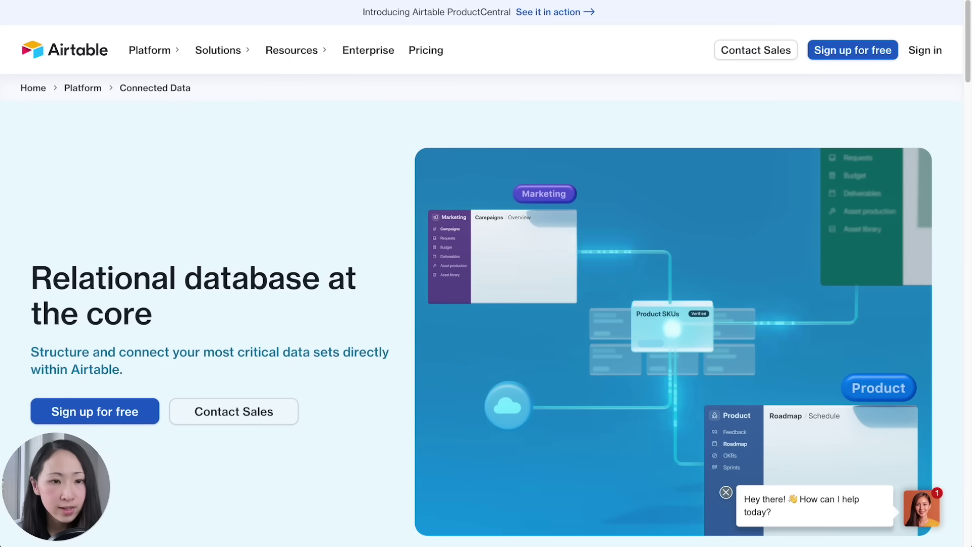
{"action": "scroll", "coordinate": [756, 208], "scroll_direction": "down", "scroll_amount": 10}
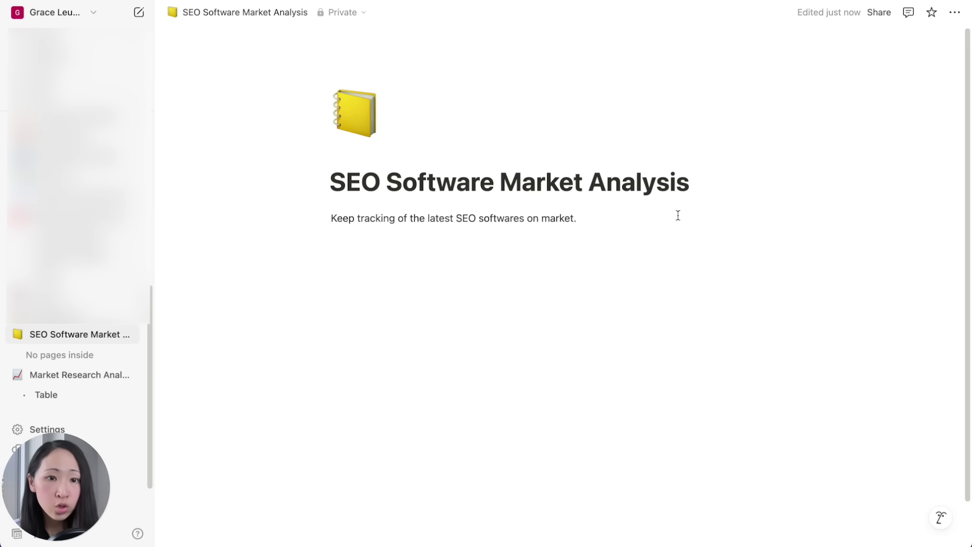
Switch to Notion and import Notion-Ready_SEO_Platform_Table.csv into the SEO Software Market Analysis page below its description
{"action": "left_click", "coordinate": [122, 12]}
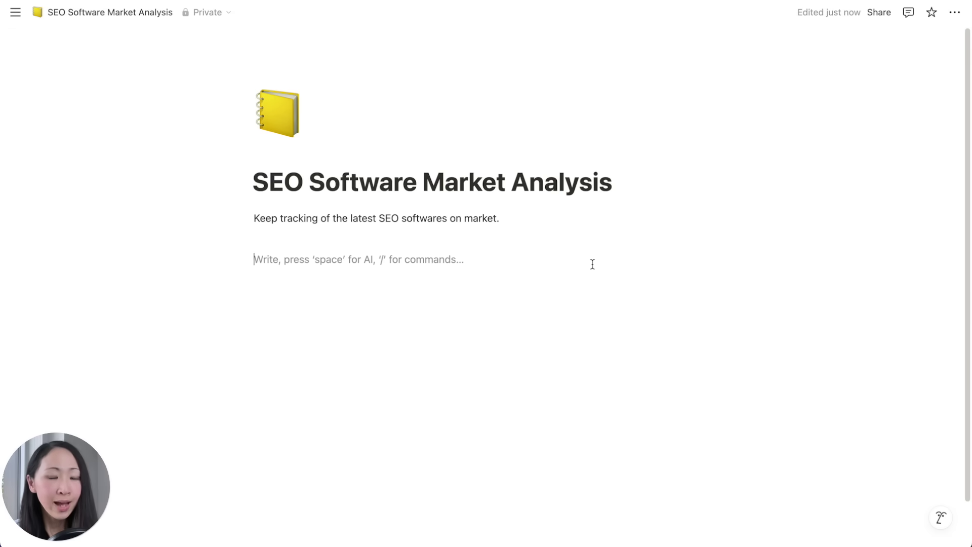
{"action": "type", "text": "/csv"}
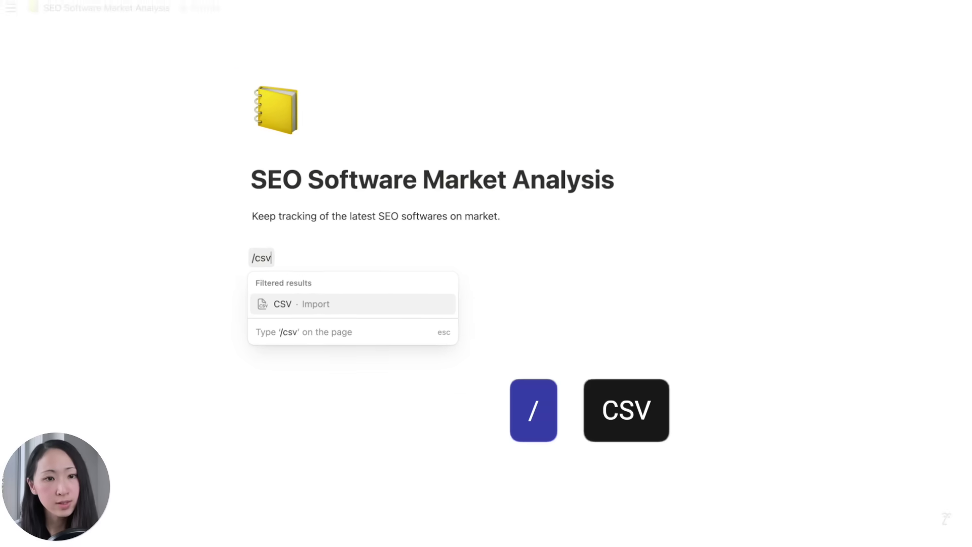
{"action": "left_click", "coordinate": [379, 301]}
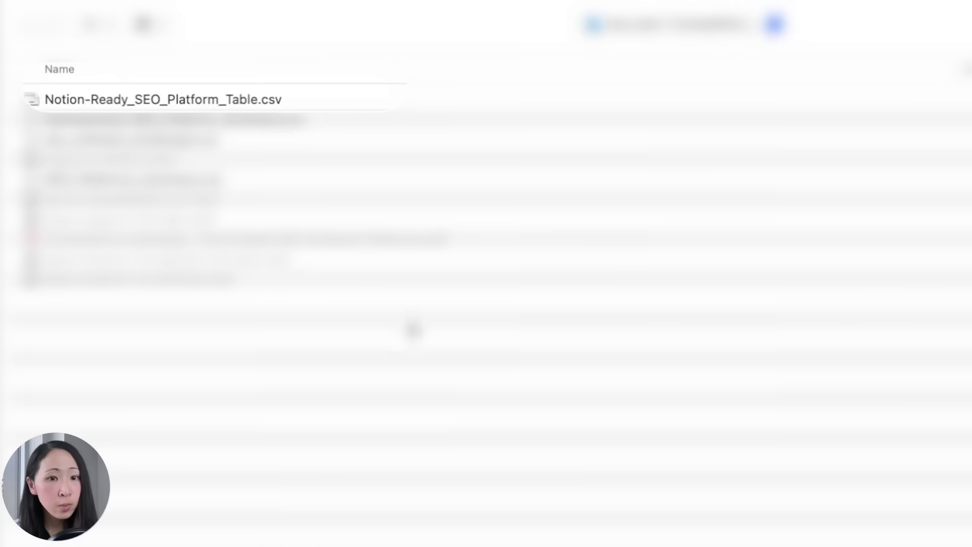
{"action": "left_click", "coordinate": [202, 98]}
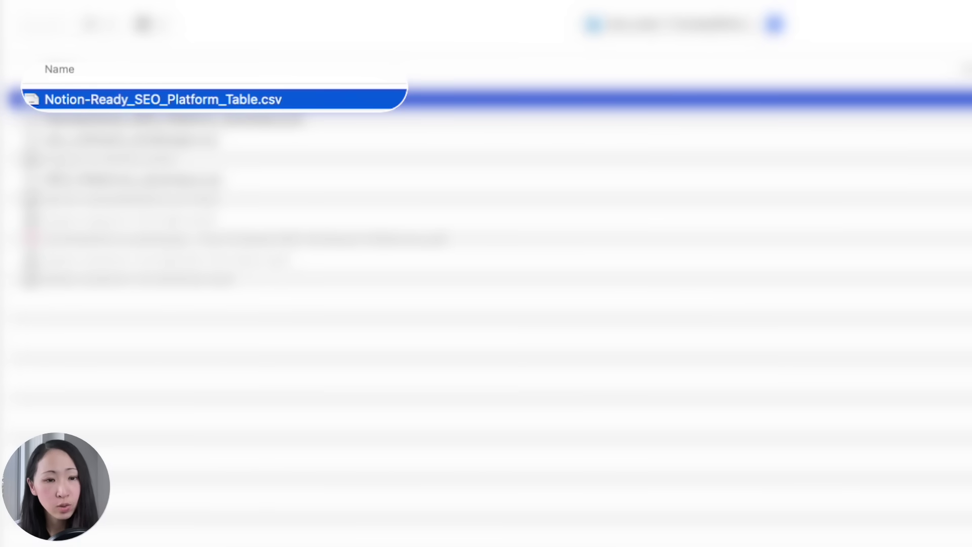
{"action": "key", "text": "Return"}
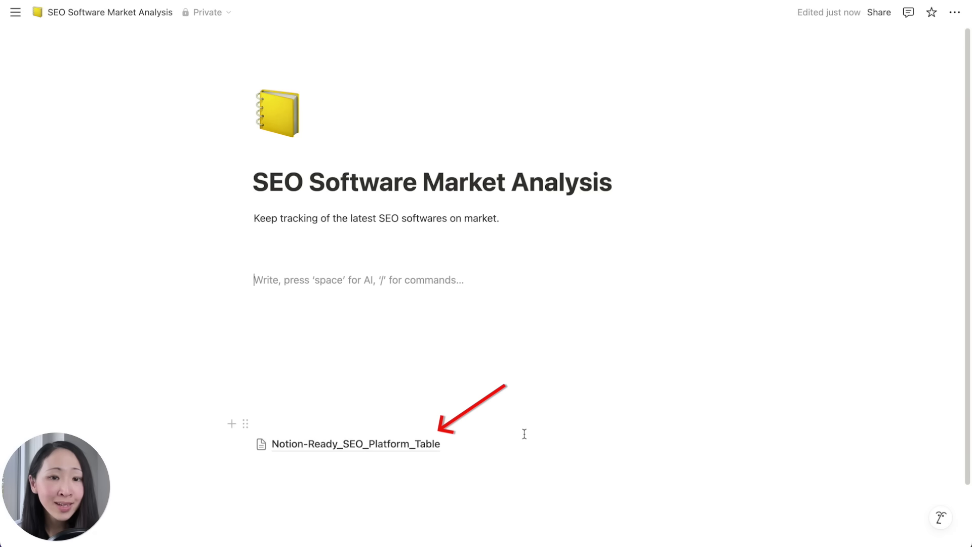
Open the imported Notion-Ready_SEO_Platform_Table database and rename it "SEO Platforms Summary"
{"action": "left_click", "coordinate": [392, 441]}
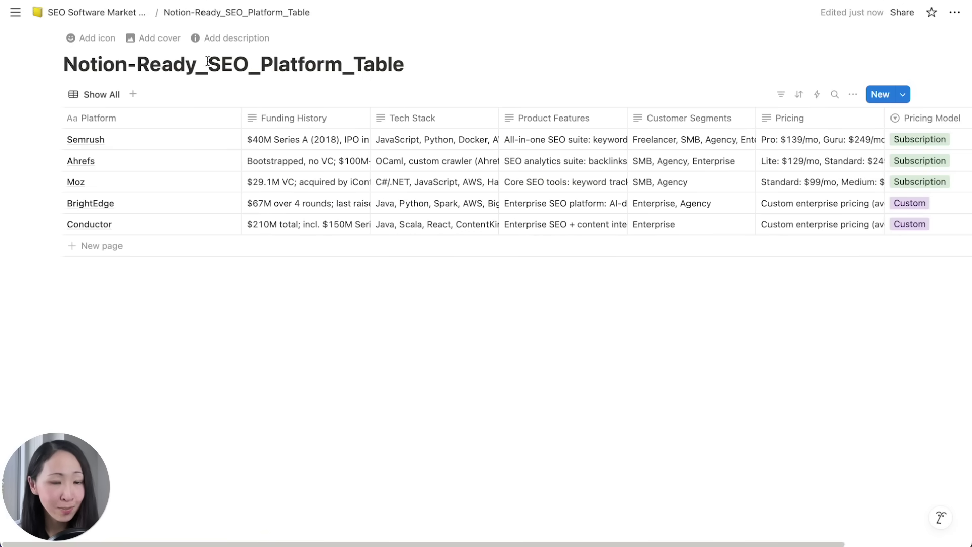
{"action": "triple_click", "coordinate": [102, 64]}
{"action": "type", "text": "SEO Platforms Summary"}
Change the Customer Segments property's type to Multi-select
{"action": "left_click", "coordinate": [653, 118]}
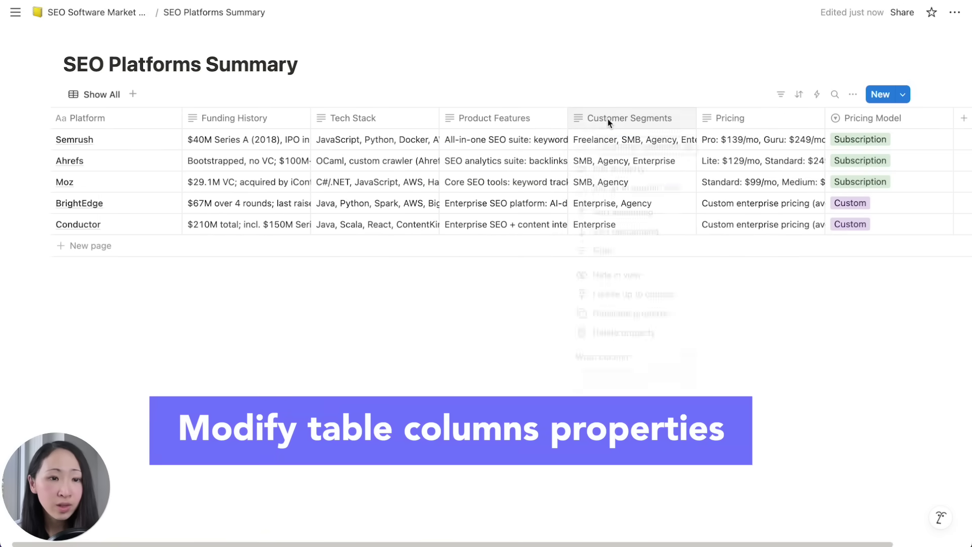
{"action": "left_click", "coordinate": [660, 171]}
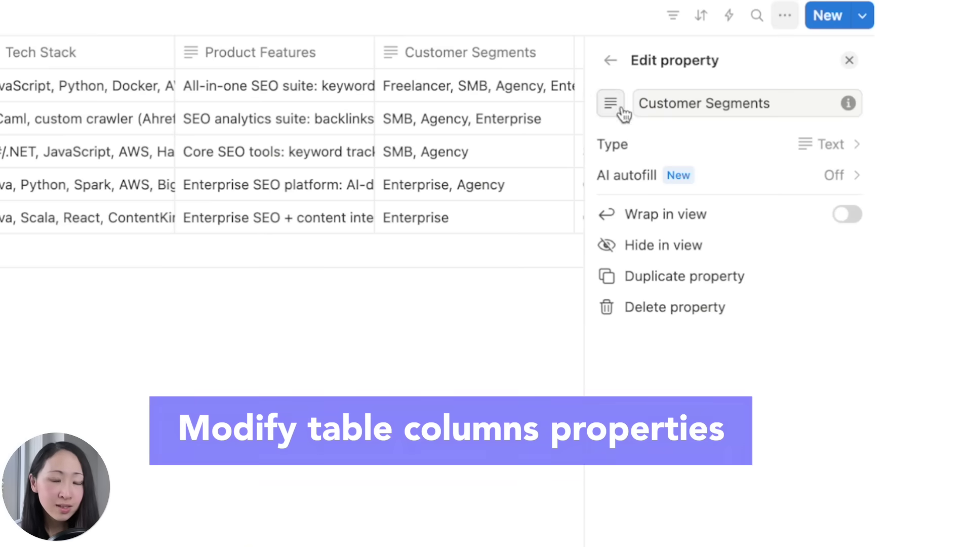
{"action": "left_click", "coordinate": [820, 148]}
{"action": "left_click", "coordinate": [699, 360]}
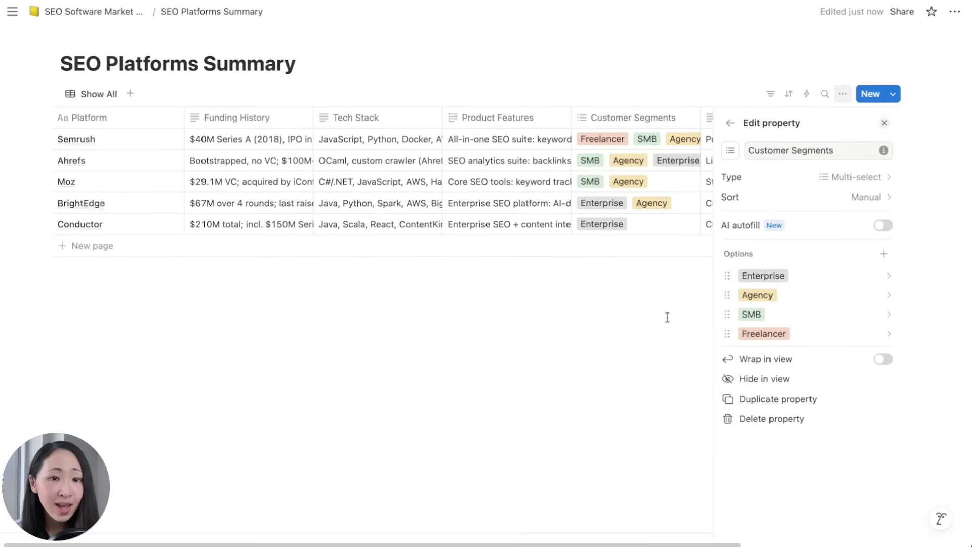
{"action": "left_click", "coordinate": [530, 357]}
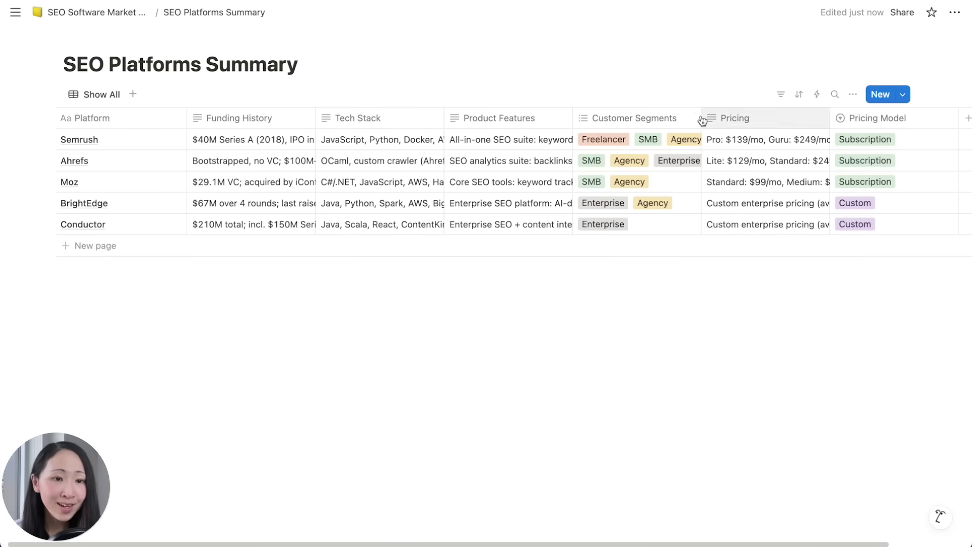
Widen the Customer Segments and Tech Stack columns and narrow the Platform column
{"action": "left_click_drag", "start_coordinate": [701, 118], "coordinate": [728, 118]}
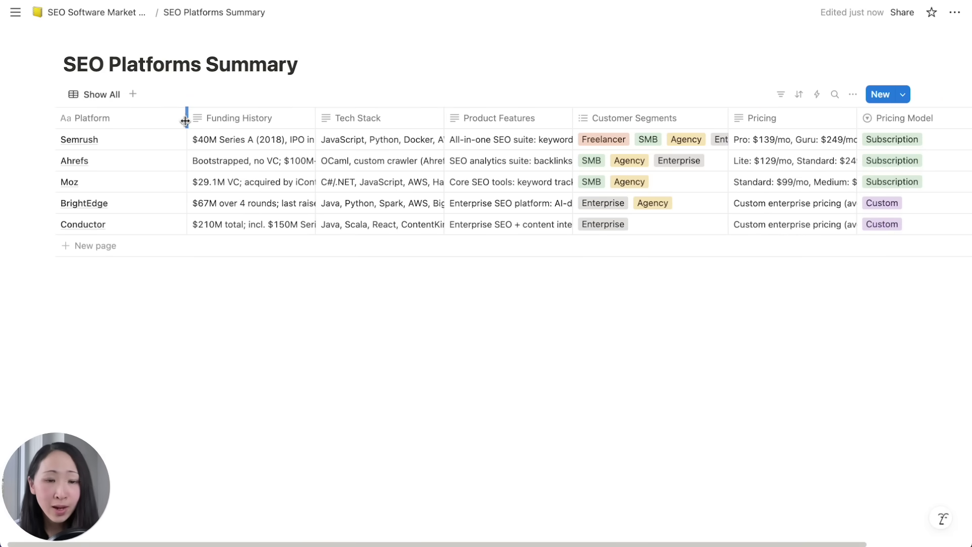
{"action": "left_click_drag", "start_coordinate": [185, 118], "coordinate": [149, 118]}
{"action": "left_click_drag", "start_coordinate": [405, 118], "coordinate": [454, 118]}
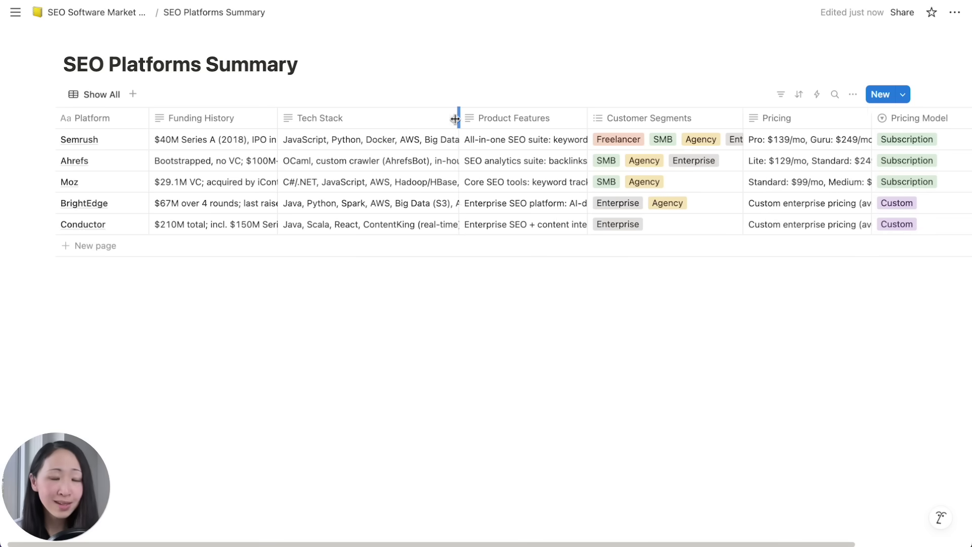
Check Semrush's Funding History and Tech Stack entries and BrightEdge's Tech Stack entry
{"action": "left_click", "coordinate": [191, 138]}
{"action": "left_click", "coordinate": [347, 135]}
{"action": "left_click", "coordinate": [349, 207]}
{"action": "key", "text": "Escape"}
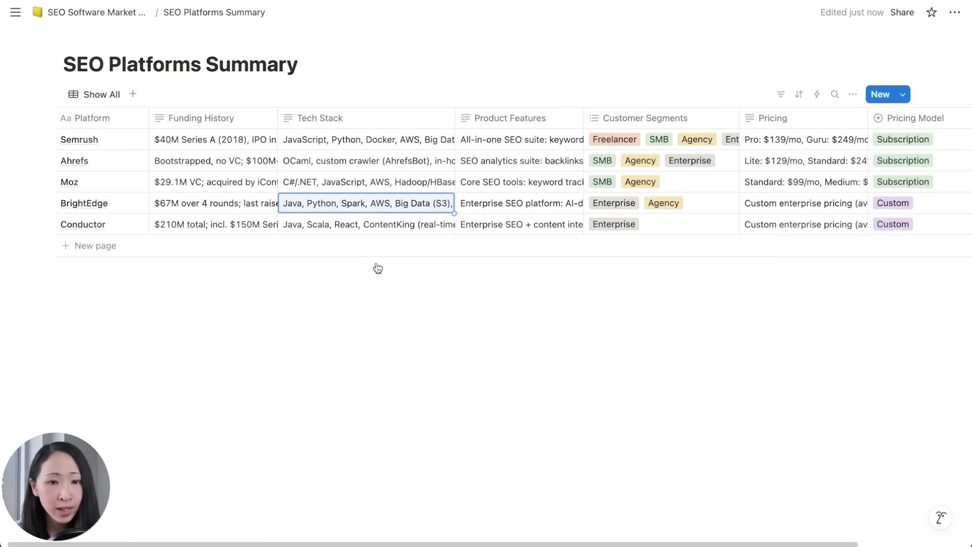
{"action": "scroll", "coordinate": [754, 544], "scroll_direction": "left", "scroll_amount": 1}
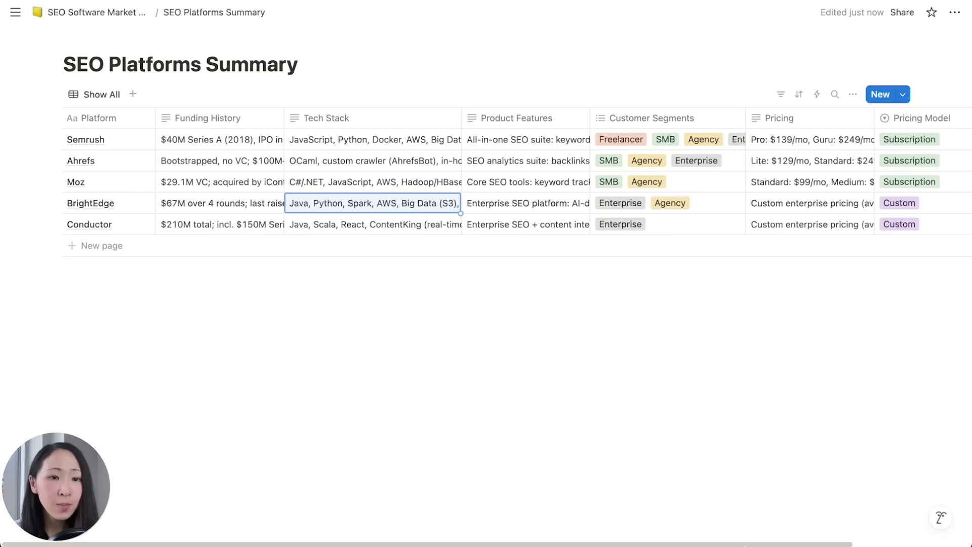
Publish the SEO Platforms Summary page to the web and open its page options
{"action": "left_click", "coordinate": [902, 13]}
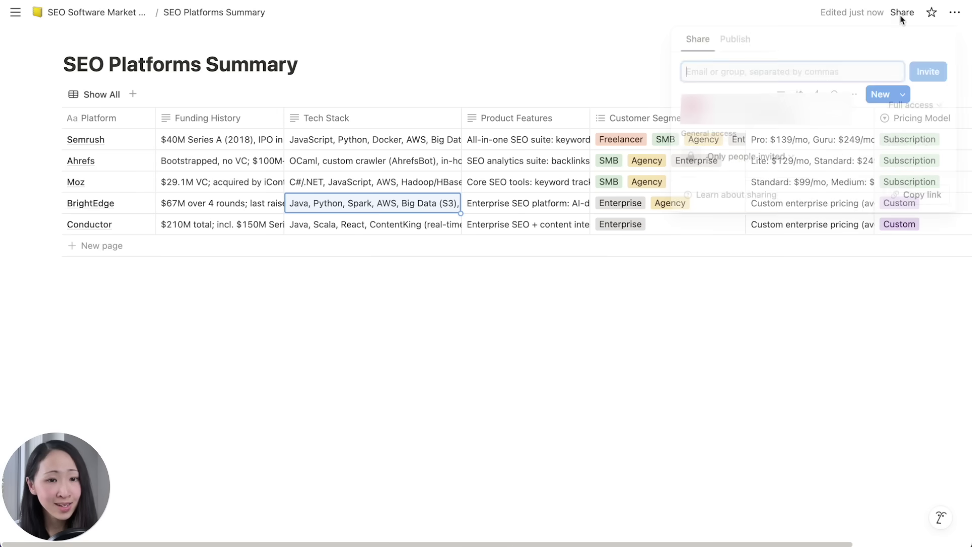
{"action": "left_click", "coordinate": [742, 44]}
{"action": "left_click", "coordinate": [833, 263]}
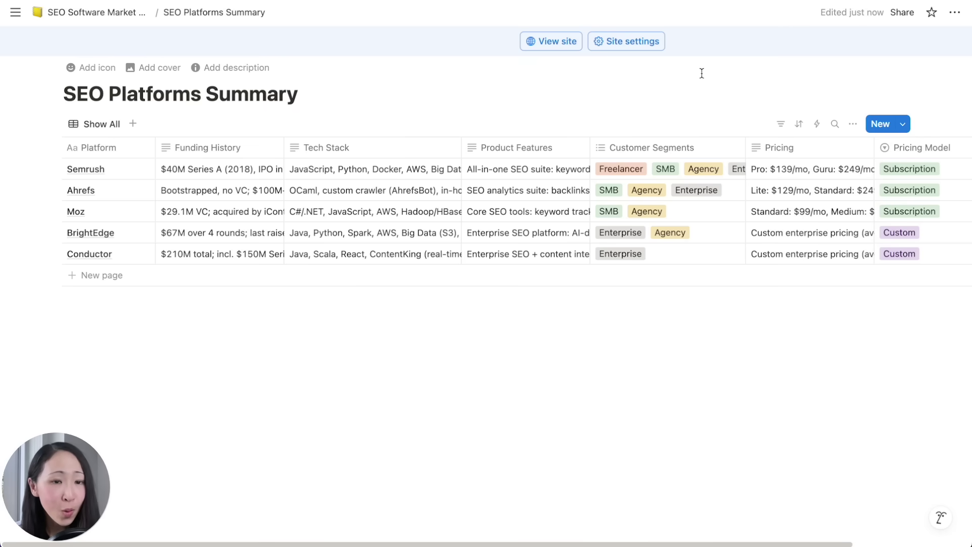
{"action": "left_click", "coordinate": [955, 13]}
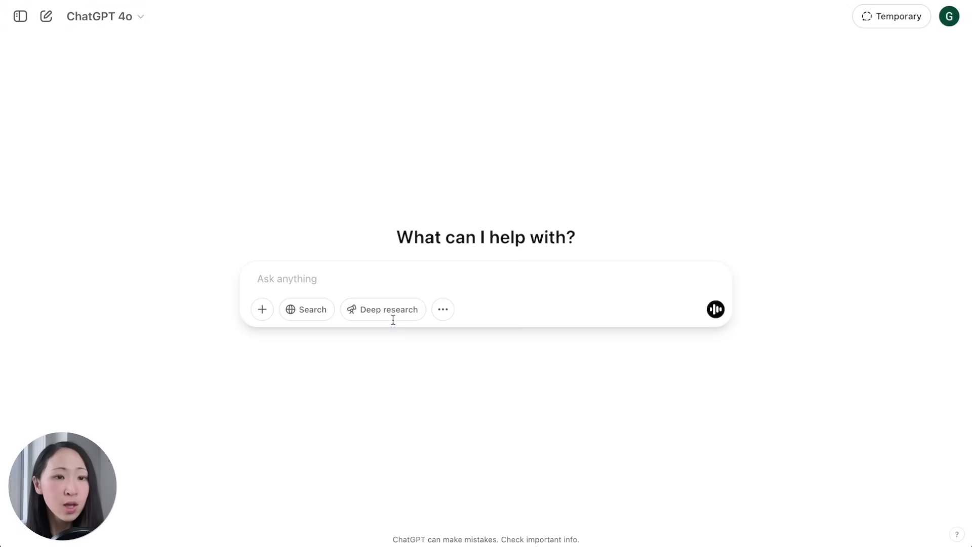
Switch to ChatGPT and request Deep research on digital transformation trends in financial services, covering AI, blockchain and cloud in under 5000 words
{"action": "left_click", "coordinate": [398, 320]}
{"action": "type", "text": "I am a market analyst and I am creating a stakeholder presentation on emerging technology trends for the financial service industry. Help to research the latest digital transformation trends in financial service industry. Cover the major technologies being adopted (AI, blockchain, cloud)  Make sure you complete this whole report in under 5000 words"}
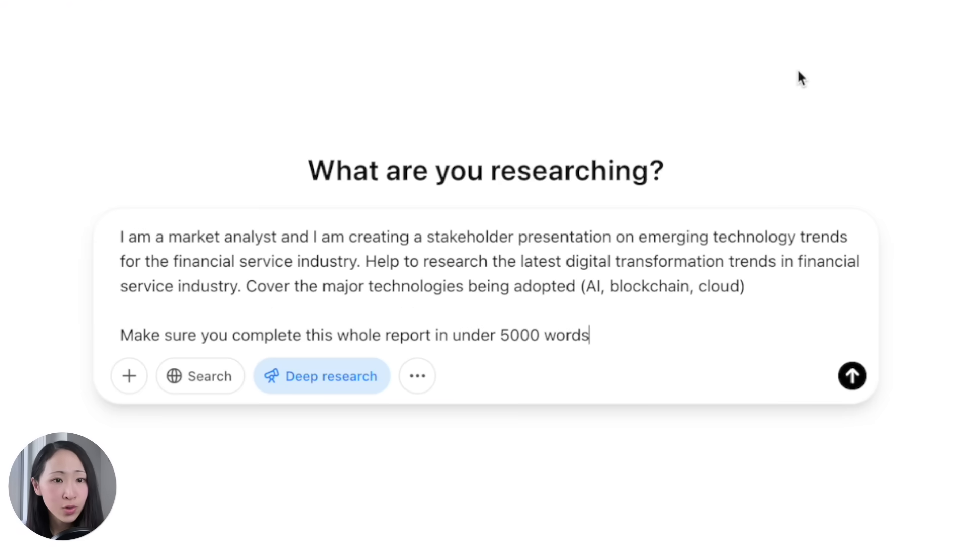
{"action": "key", "text": "Return"}
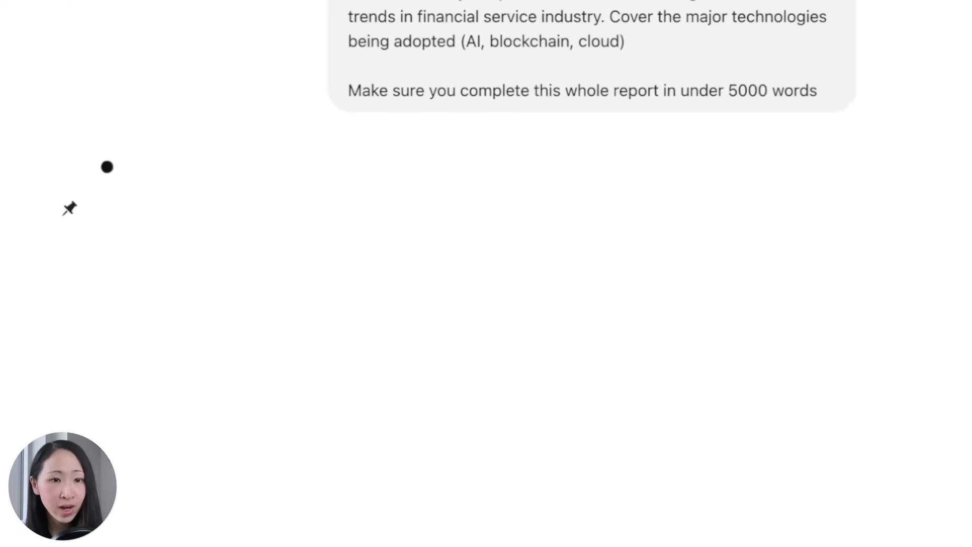
Answer the clarifying questions: global, no segment emphasis, both short-term and long-term projections, prioritize use cases and implementations
{"action": "type", "text": "1. Global 2. No 3. both short-term and long term projections 4. Prioritize use cases & implementations"}
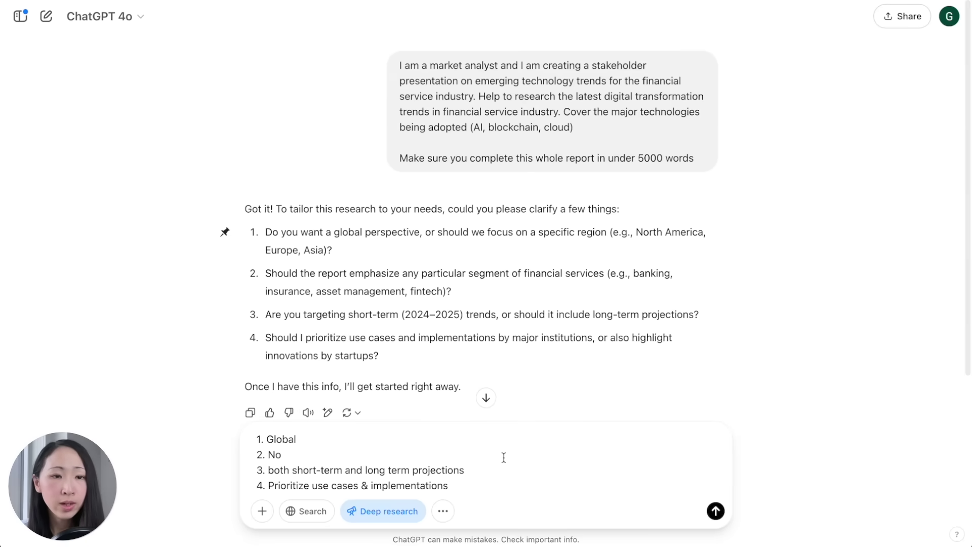
{"action": "key", "text": "Return"}
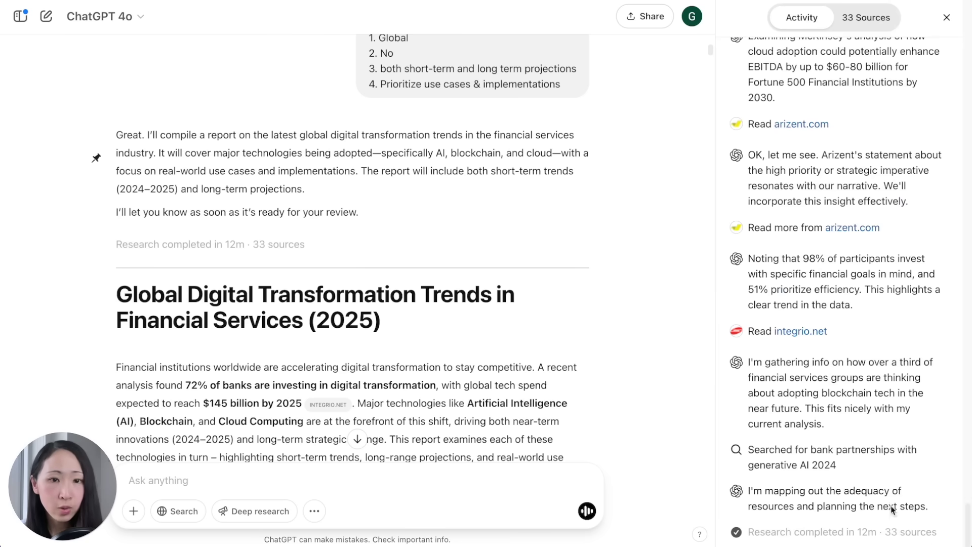
Examine the report's Artificial Intelligence section, covering current trends, long-term outlook and the table of use cases by leading institutions
{"action": "scroll", "coordinate": [514, 352], "scroll_direction": "down", "scroll_amount": 3}
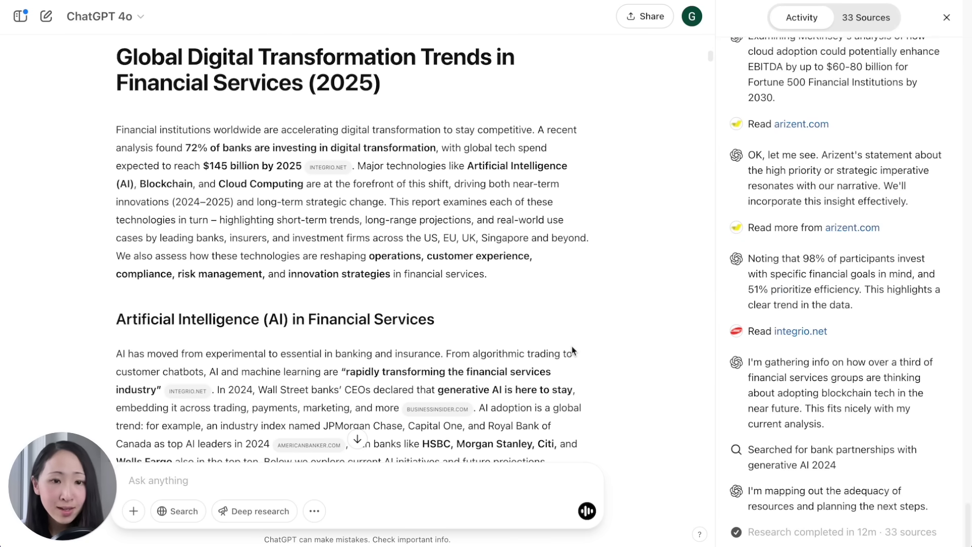
{"action": "scroll", "coordinate": [521, 333], "scroll_direction": "down", "scroll_amount": 3}
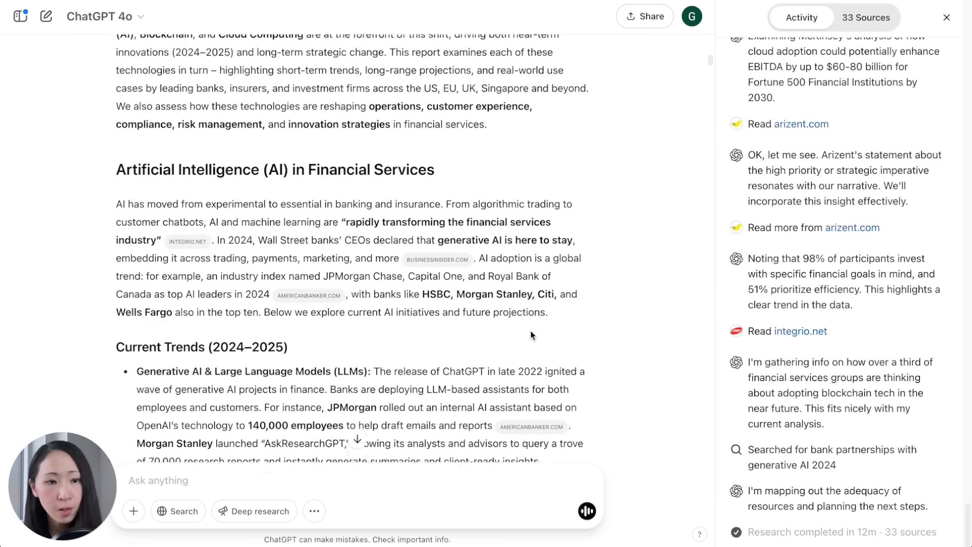
{"action": "scroll", "coordinate": [531, 334], "scroll_direction": "down", "scroll_amount": 5}
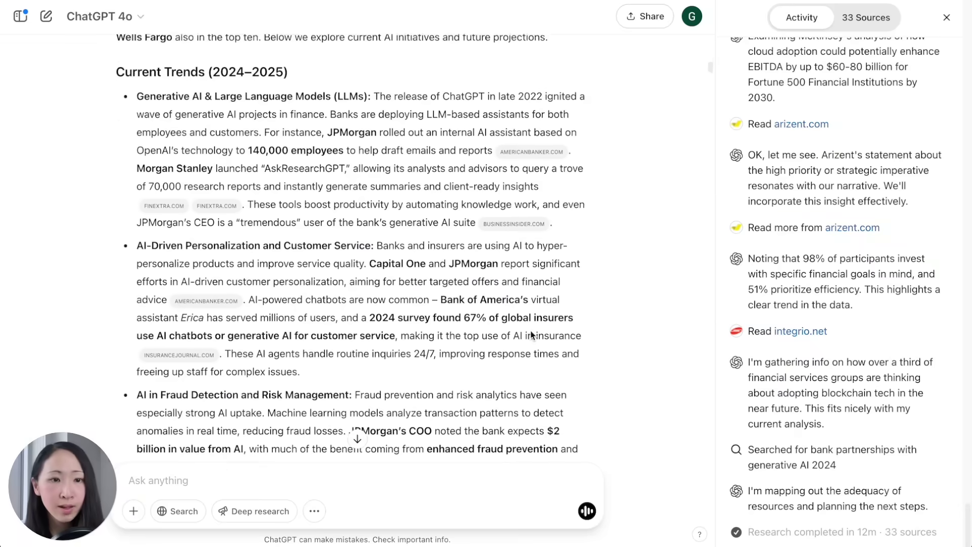
{"action": "scroll", "coordinate": [530, 334], "scroll_direction": "down", "scroll_amount": 13}
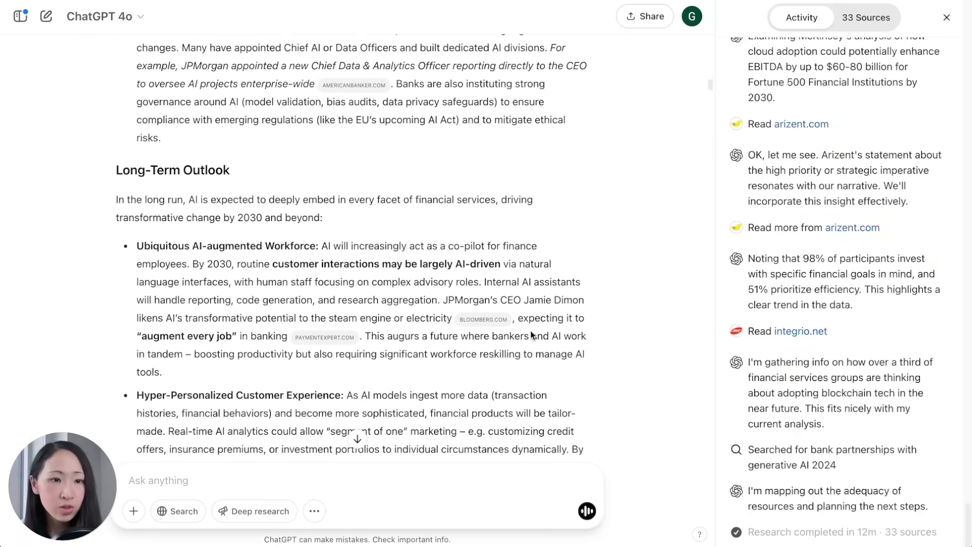
{"action": "scroll", "coordinate": [531, 334], "scroll_direction": "down", "scroll_amount": 14}
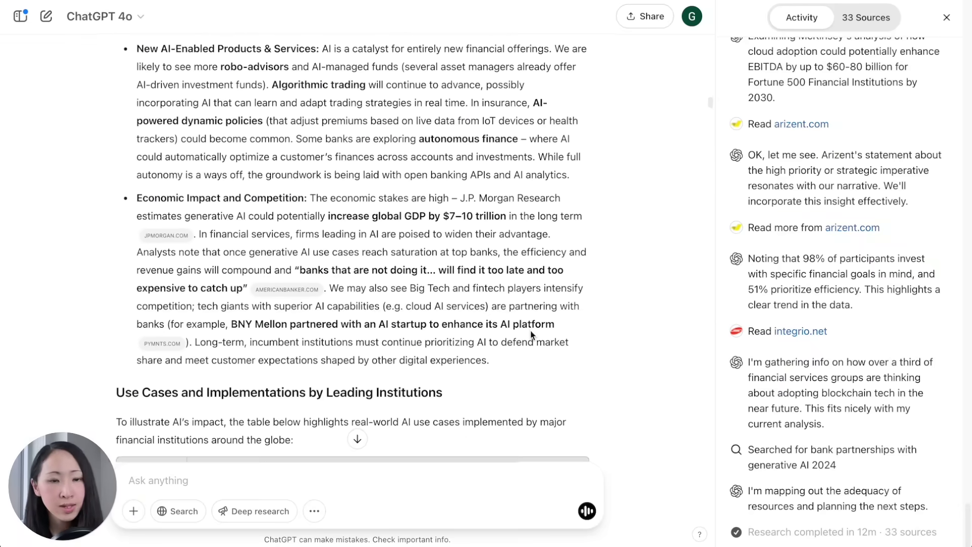
{"action": "scroll", "coordinate": [530, 334], "scroll_direction": "down", "scroll_amount": 7}
{"action": "scroll", "coordinate": [531, 331], "scroll_direction": "down", "scroll_amount": 3}
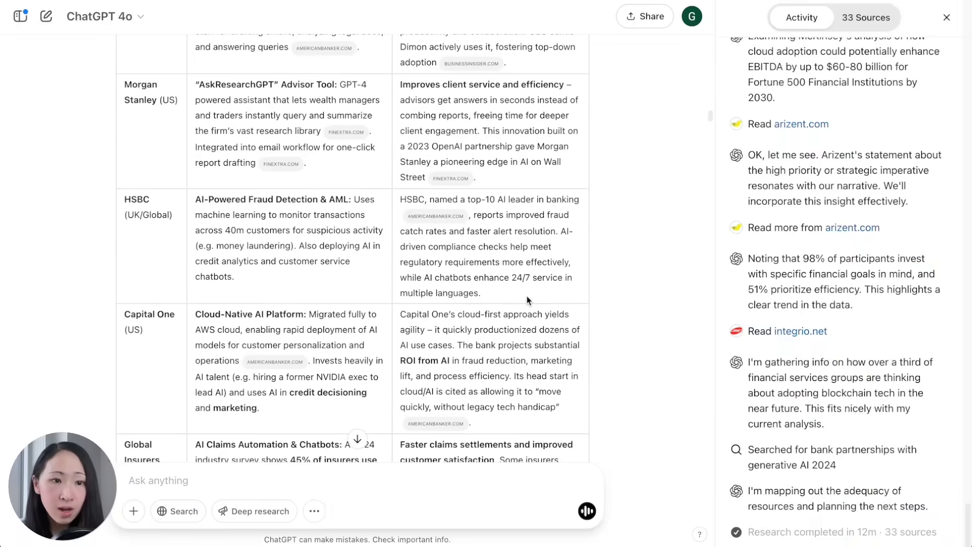
Examine the report's cloud section, covering its impact on key areas, the institution table and the cited sources
{"action": "scroll", "coordinate": [527, 300], "scroll_direction": "down", "scroll_amount": 14}
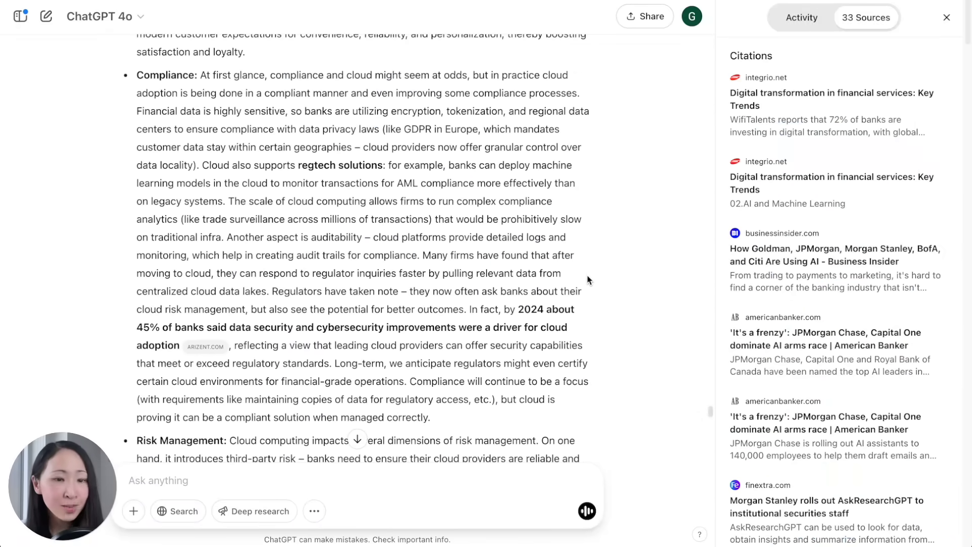
{"action": "scroll", "coordinate": [589, 280], "scroll_direction": "up", "scroll_amount": 15}
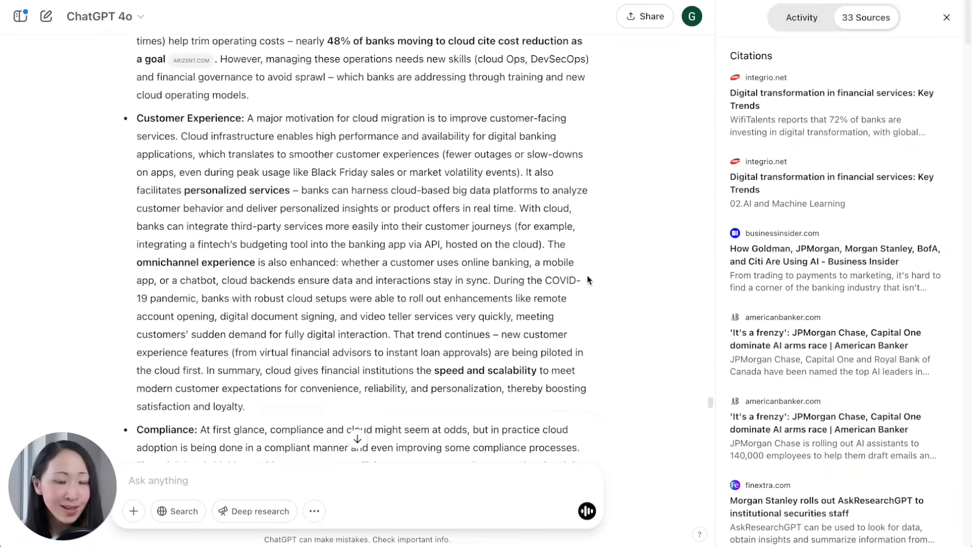
{"action": "left_click", "coordinate": [399, 350]}
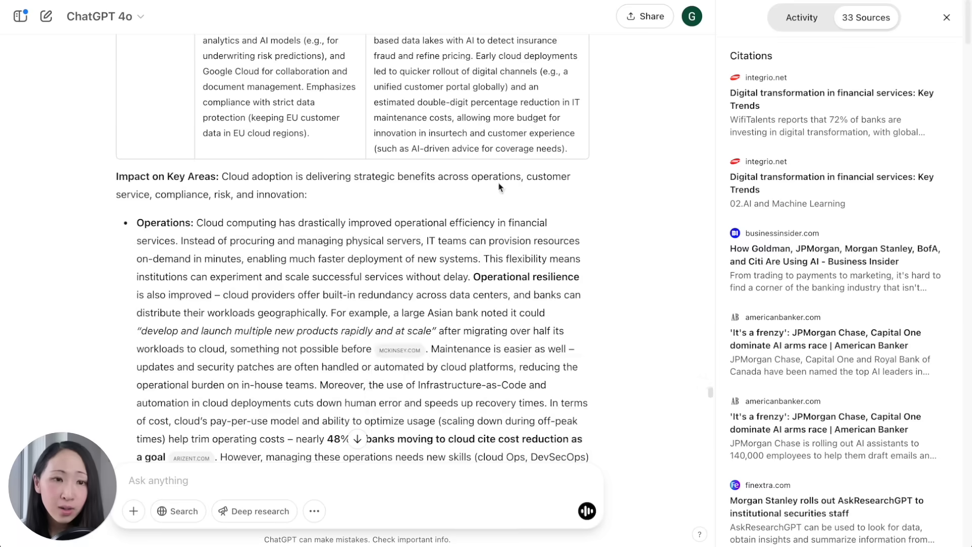
{"action": "scroll", "coordinate": [355, 278], "scroll_direction": "up", "scroll_amount": 8}
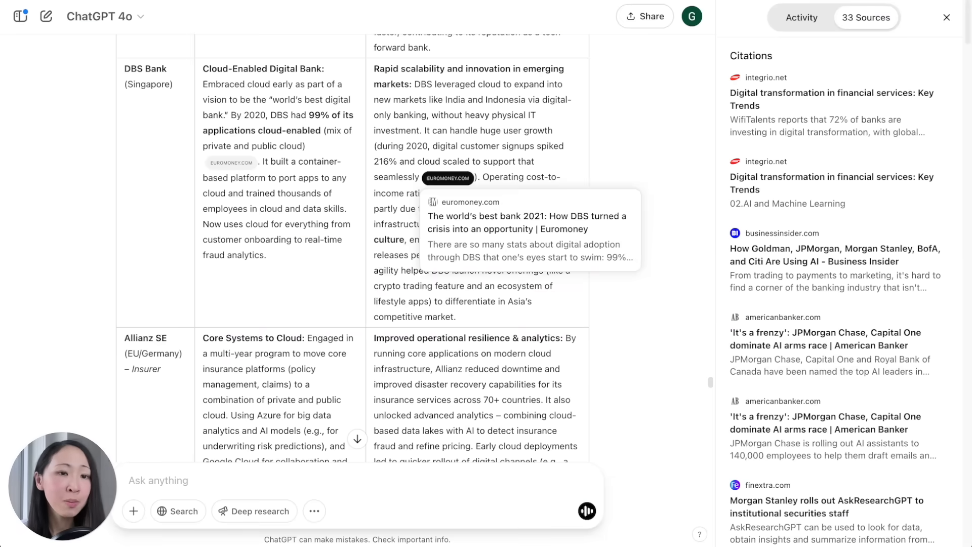
{"action": "scroll", "coordinate": [330, 203], "scroll_direction": "up", "scroll_amount": 4}
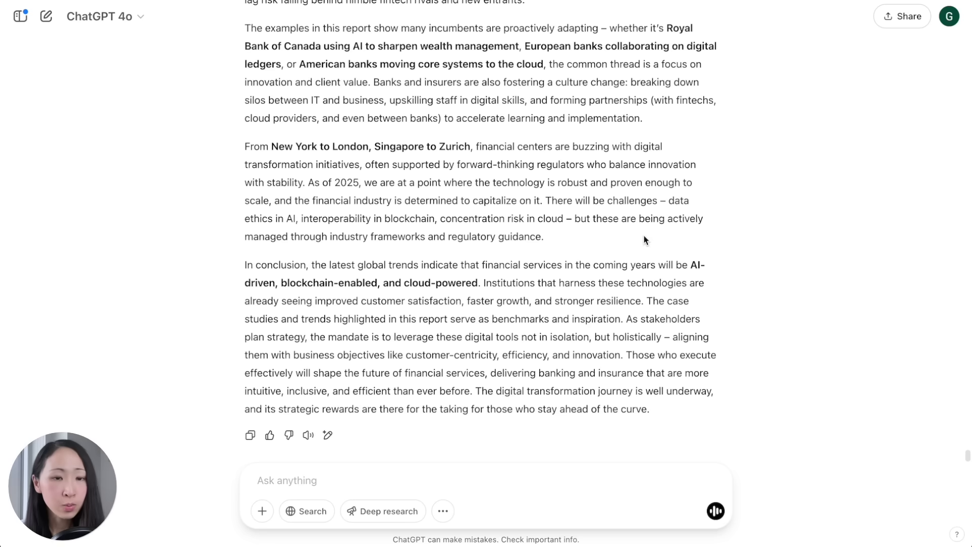
Ask for an executive presentation in ppt format that highlights the key insights of the deep research analysis
{"action": "left_click", "coordinate": [422, 475]}
{"action": "type", "text": "Based on this deep research analysis, create an executive presentation in ppt format that highlights the key insights"}
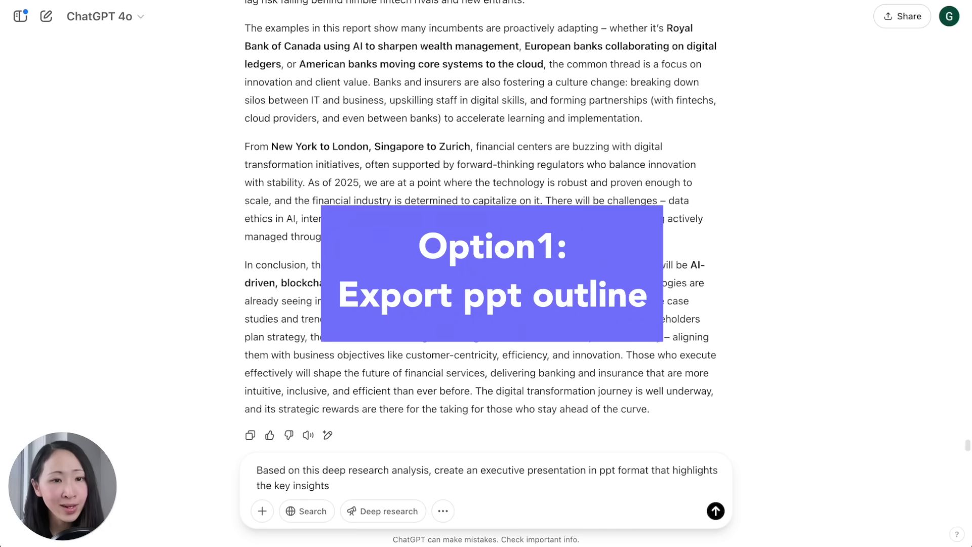
{"action": "key", "text": "Return"}
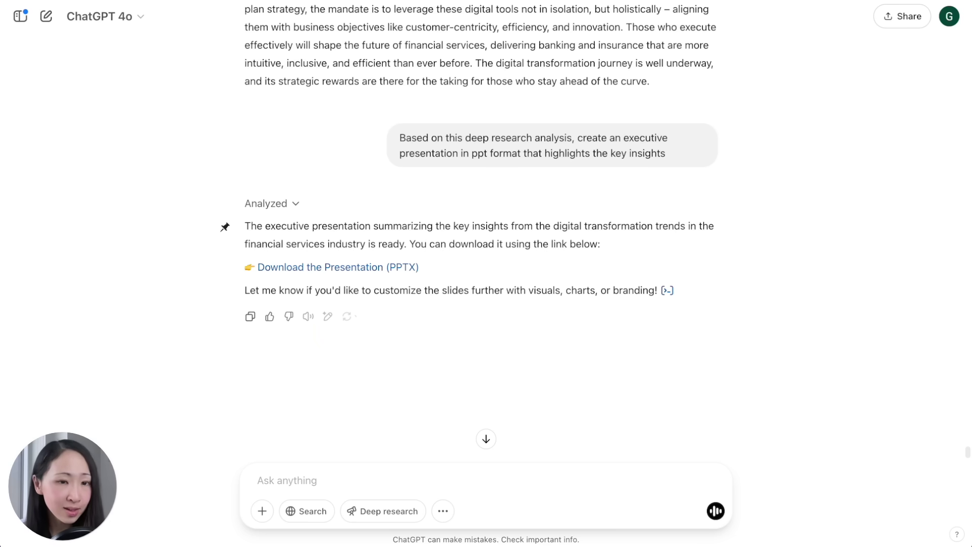
Download the generated PPTX presentation and look through its AI, blockchain and cloud slides in PowerPoint
{"action": "left_click", "coordinate": [355, 266]}
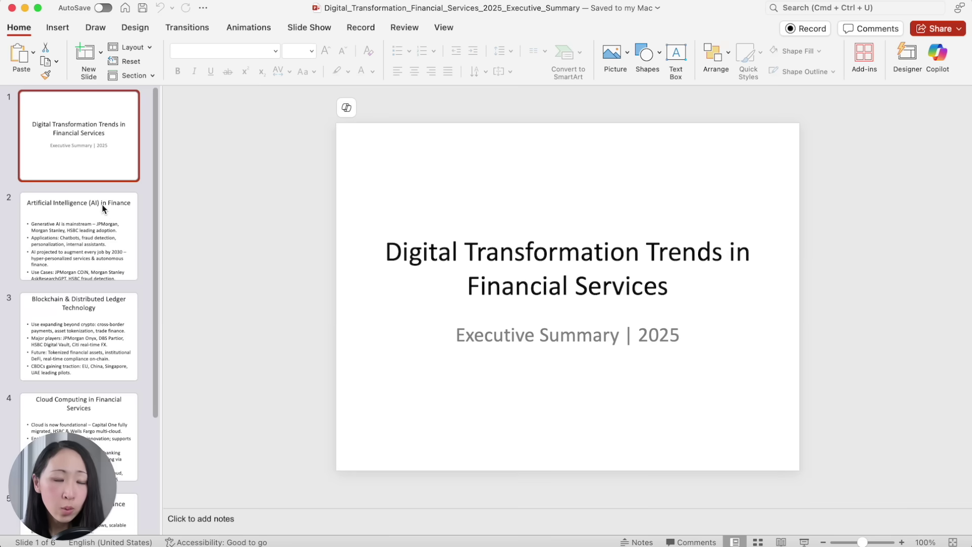
{"action": "left_click", "coordinate": [105, 215]}
{"action": "key", "text": "Down"}
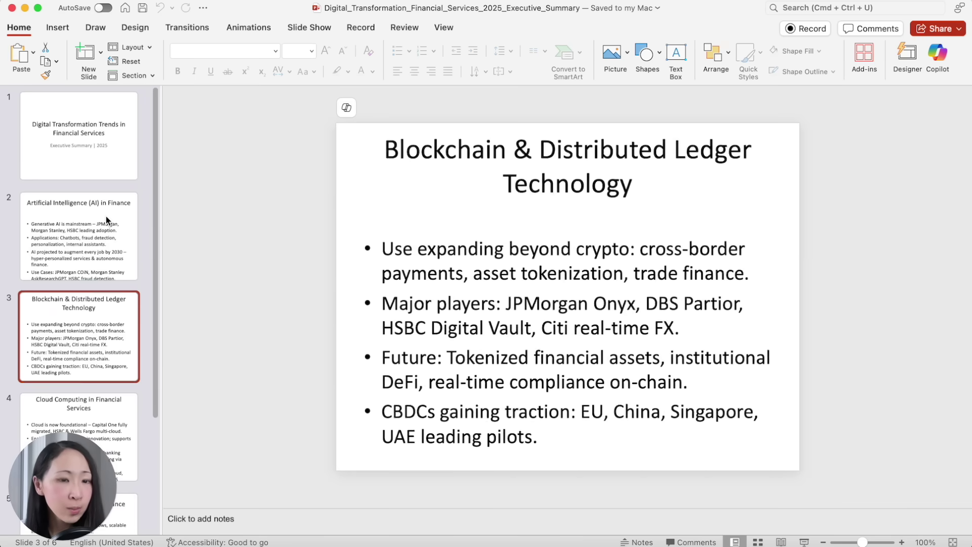
{"action": "key", "text": "Down"}
{"action": "key", "text": "Up"}
{"action": "key", "text": "Up"}
Apply Designer layouts to the content slides: four coloured icons for AI in Finance, picture layouts for Blockchain and Cloud Computing
{"action": "left_click", "coordinate": [907, 55]}
{"action": "left_click", "coordinate": [891, 253]}
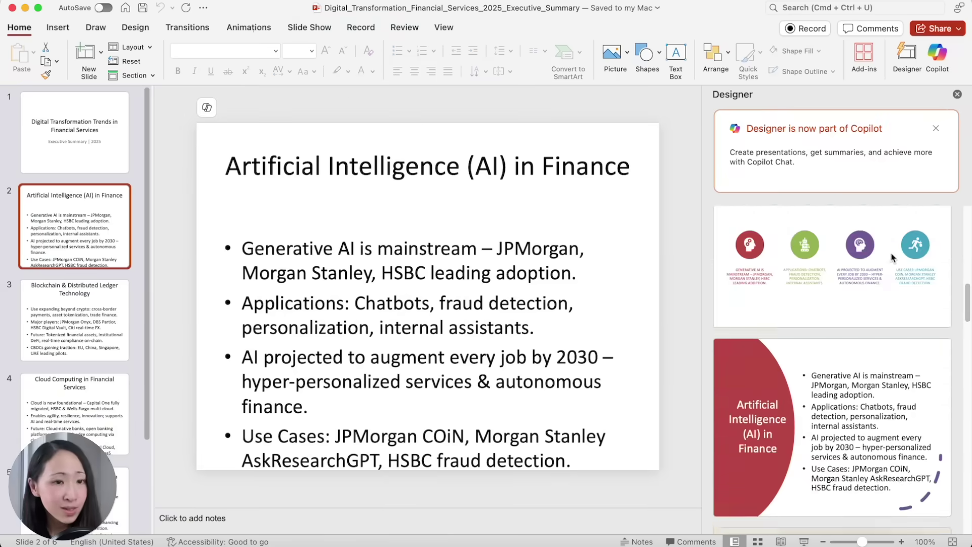
{"action": "key", "text": "Down"}
{"action": "left_click", "coordinate": [896, 226]}
{"action": "key", "text": "Down"}
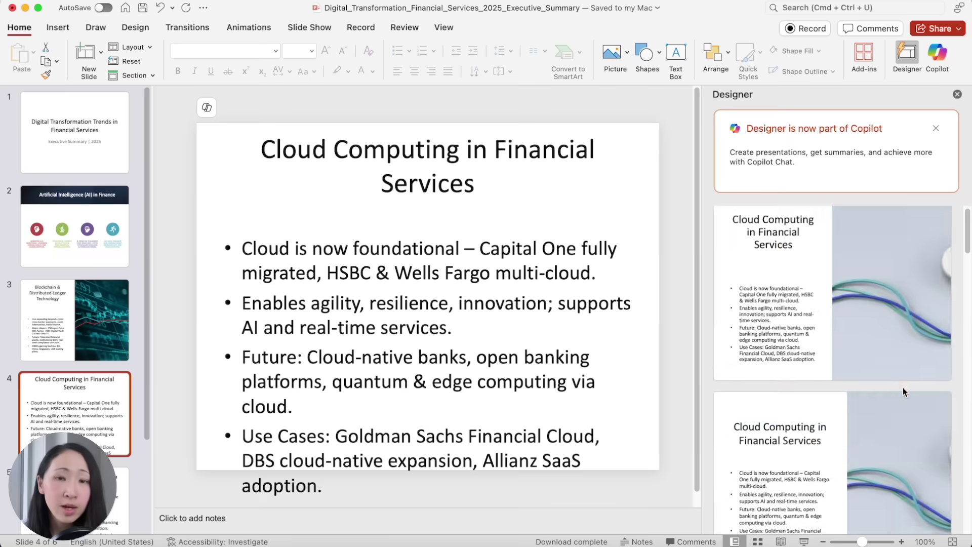
{"action": "left_click", "coordinate": [903, 392]}
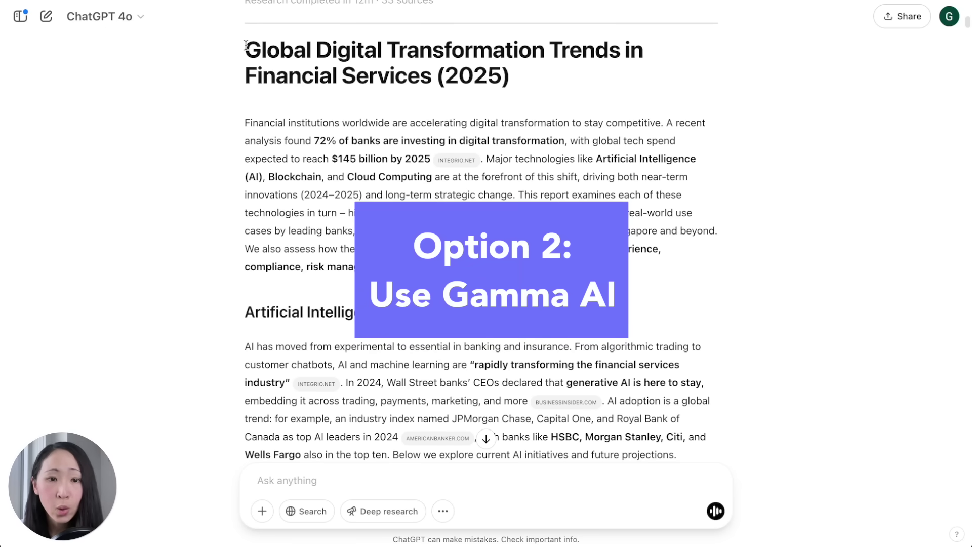
Copy the financial services report from ChatGPT and paste it into a new Gamma AI creation as existing text
{"action": "left_click_drag", "start_coordinate": [245, 46], "coordinate": [597, 116]}
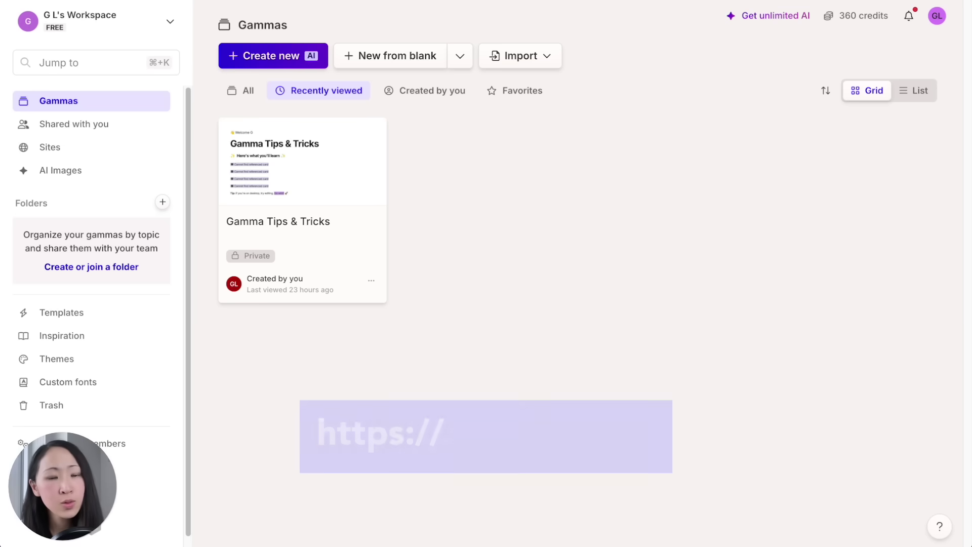
{"action": "left_click", "coordinate": [307, 70]}
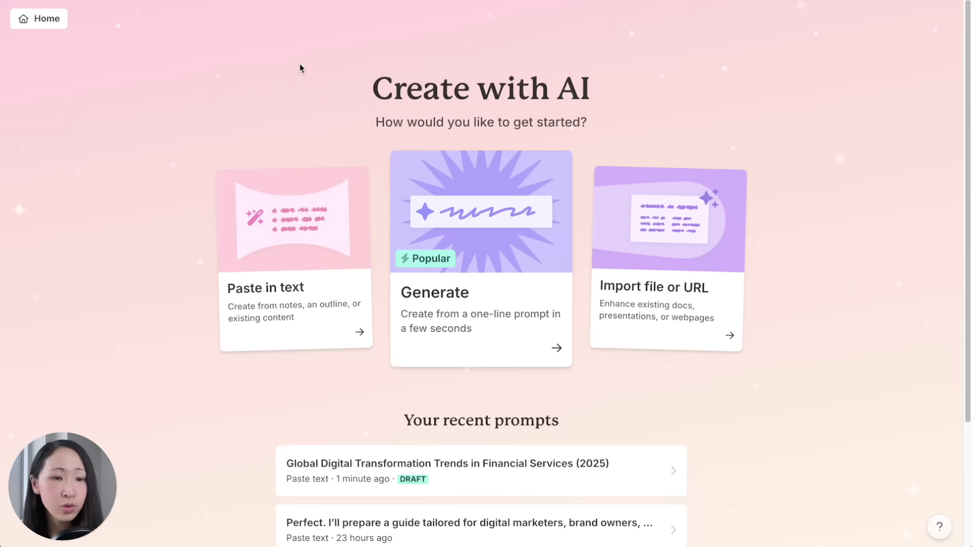
{"action": "left_click", "coordinate": [317, 253]}
{"action": "key", "text": "ctrl+v"}
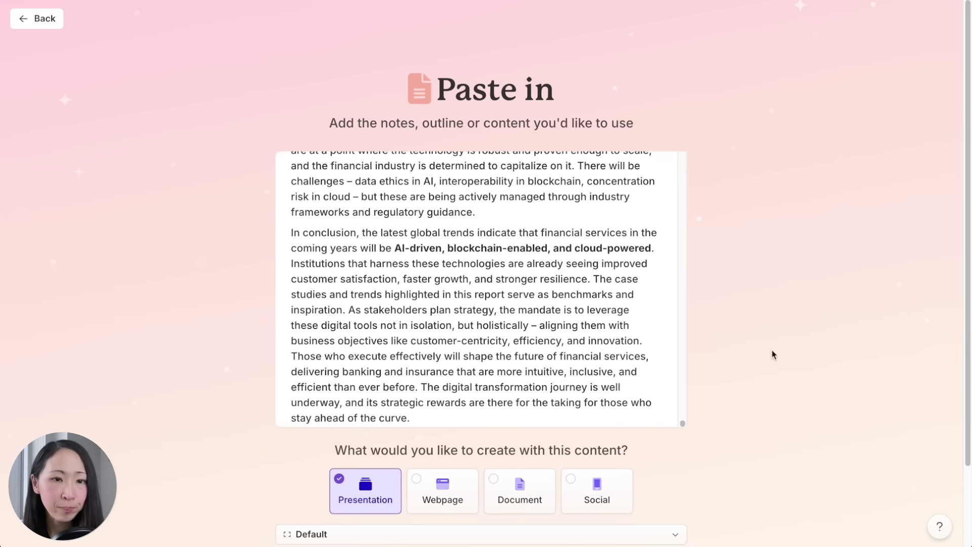
Check the card size options, keep Presentation with the Default size, and continue with the pasted report
{"action": "scroll", "coordinate": [773, 353], "scroll_direction": "down", "scroll_amount": 2}
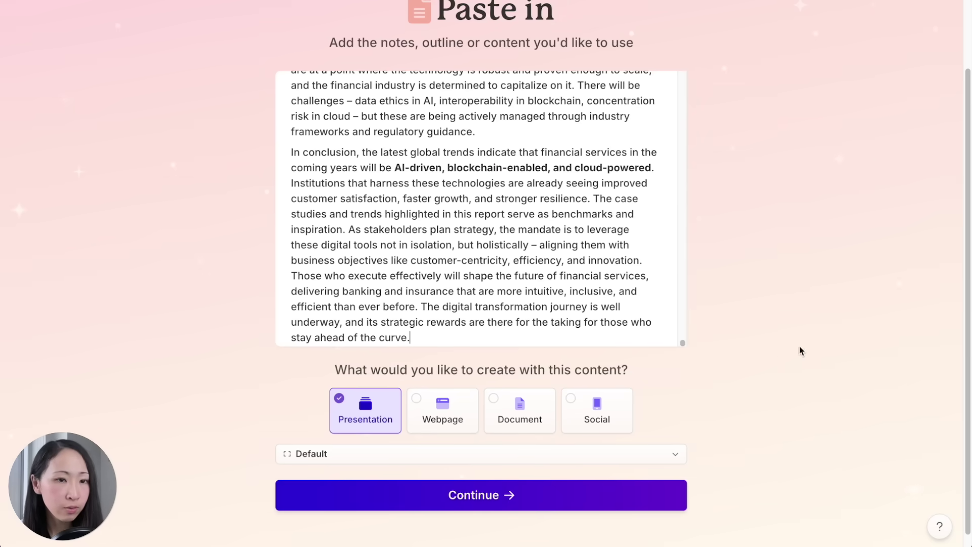
{"action": "left_click", "coordinate": [443, 455]}
{"action": "left_click", "coordinate": [733, 428]}
{"action": "left_click", "coordinate": [627, 493]}
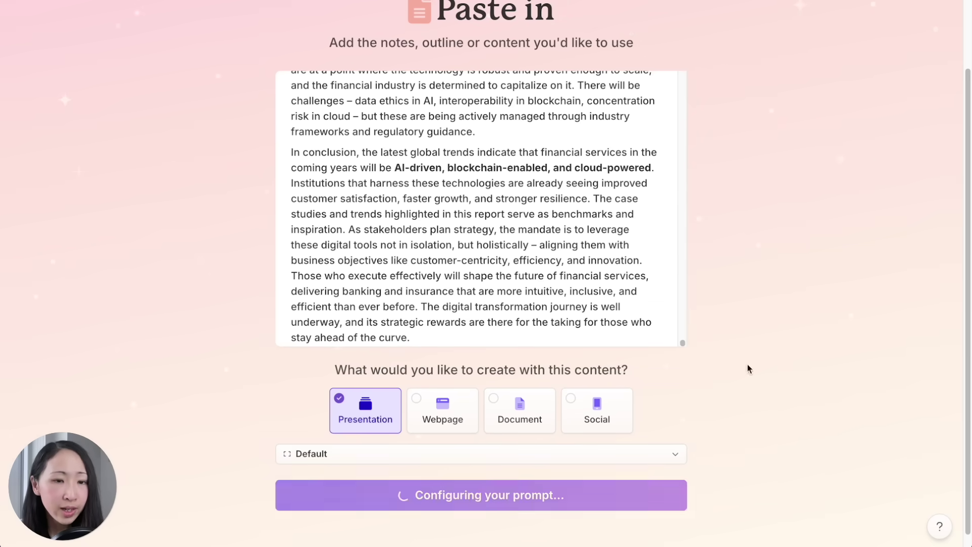
Preview several themes, choose the Tranquil theme and generate the presentation
{"action": "left_click", "coordinate": [776, 245]}
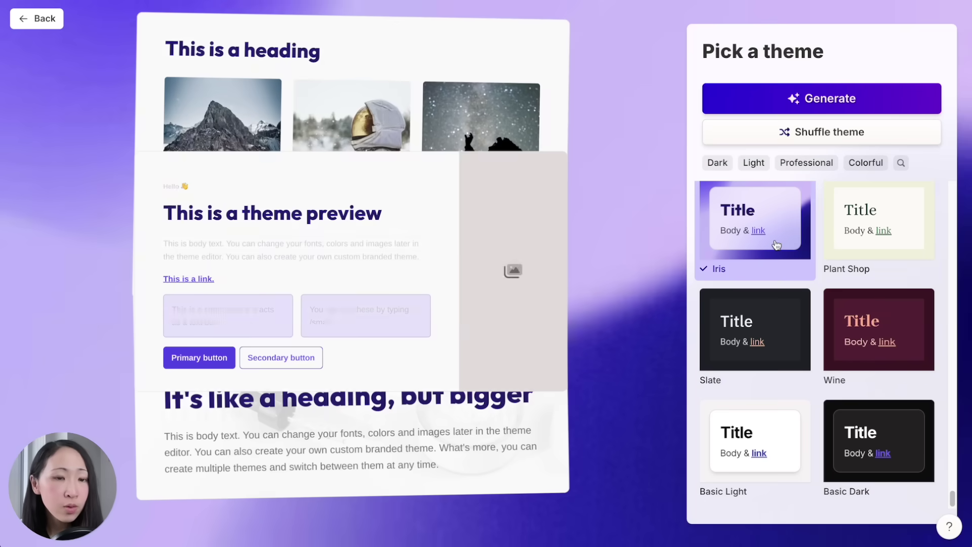
{"action": "left_click", "coordinate": [879, 241]}
{"action": "left_click", "coordinate": [754, 349]}
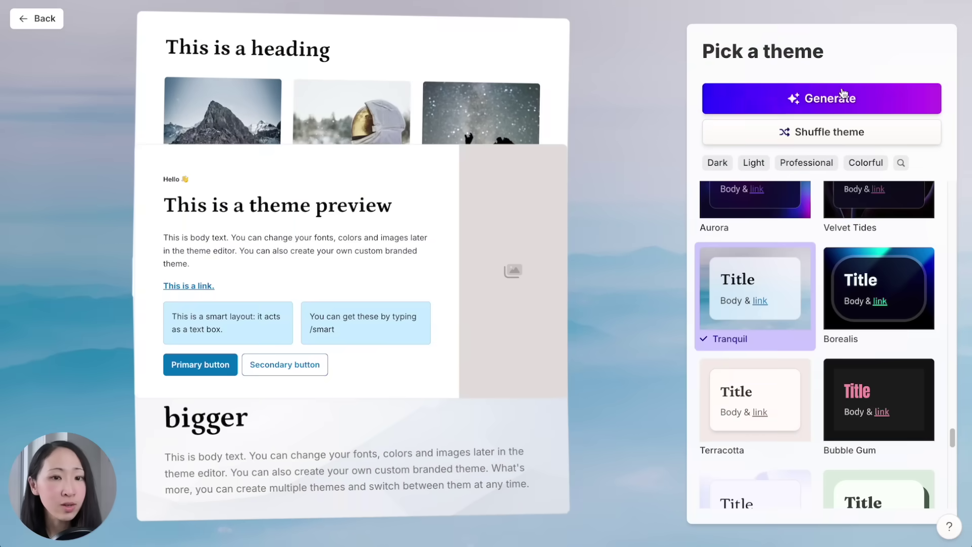
{"action": "left_click", "coordinate": [842, 96]}
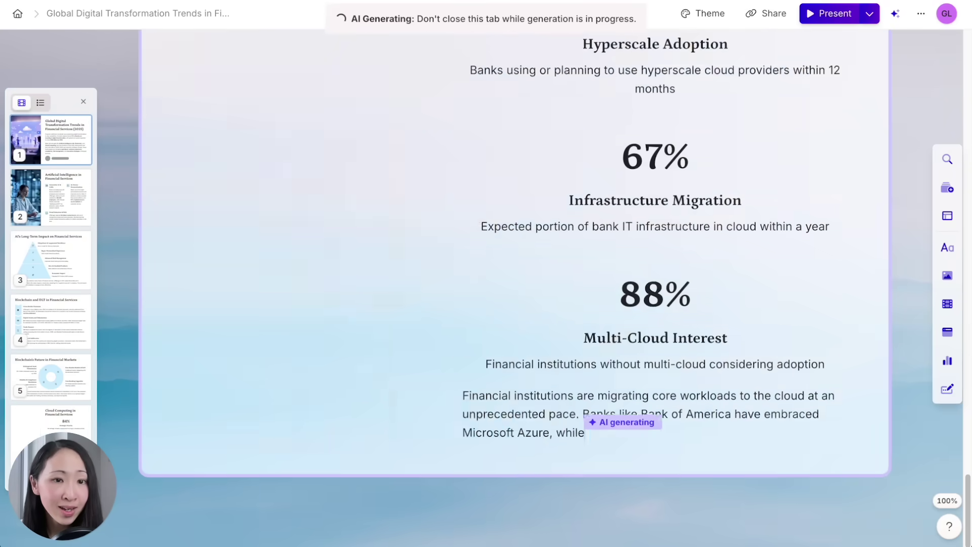
View the AI image settings for the picture on the Artificial Intelligence in Financial Services card
{"action": "scroll", "coordinate": [599, 368], "scroll_direction": "down", "scroll_amount": 10}
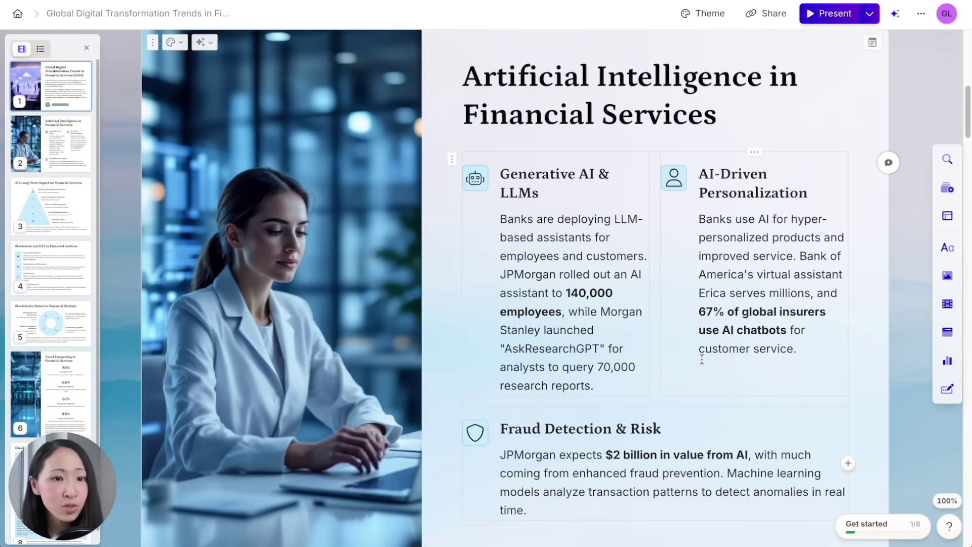
{"action": "left_click", "coordinate": [328, 39]}
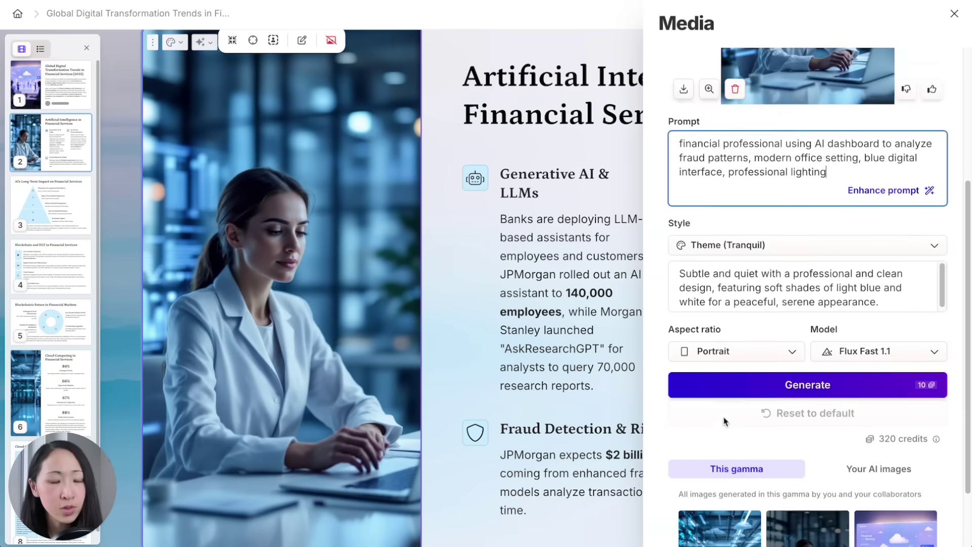
{"action": "left_click", "coordinate": [569, 408]}
Look through the remaining generated cards, from blockchain and cloud computing to the strategic implications for financial institutions
{"action": "scroll", "coordinate": [533, 228], "scroll_direction": "down", "scroll_amount": 5}
{"action": "scroll", "coordinate": [534, 227], "scroll_direction": "down", "scroll_amount": 15}
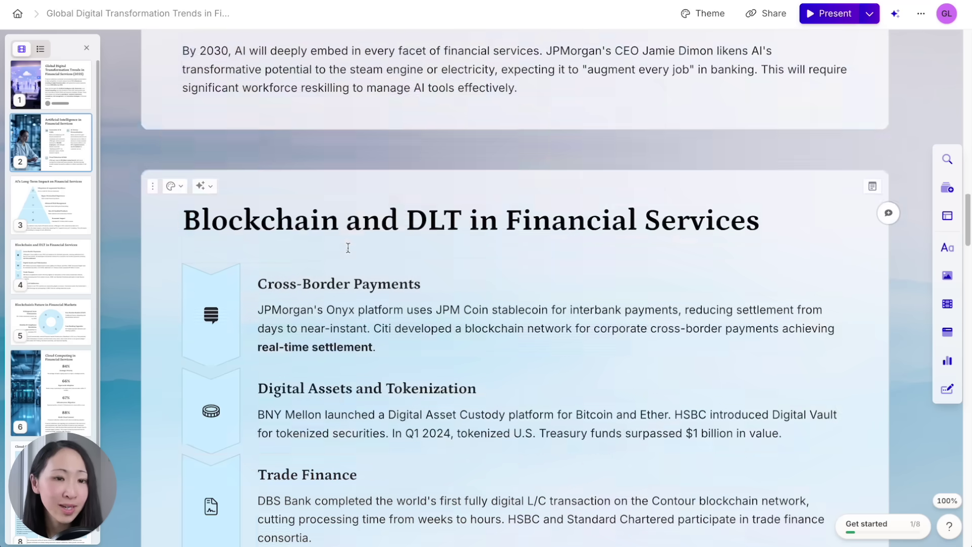
{"action": "scroll", "coordinate": [679, 353], "scroll_direction": "down", "scroll_amount": 15}
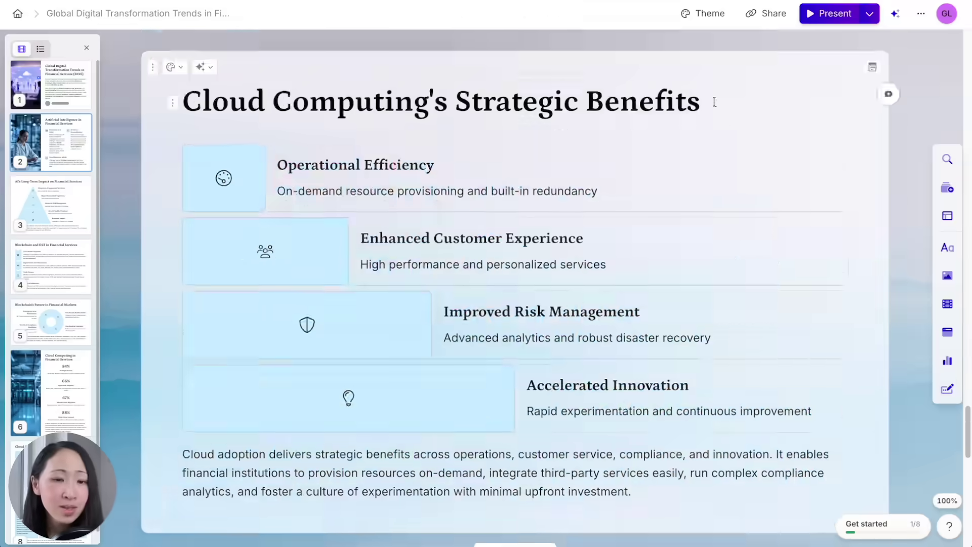
{"action": "left_click", "coordinate": [447, 116]}
{"action": "left_click", "coordinate": [439, 217]}
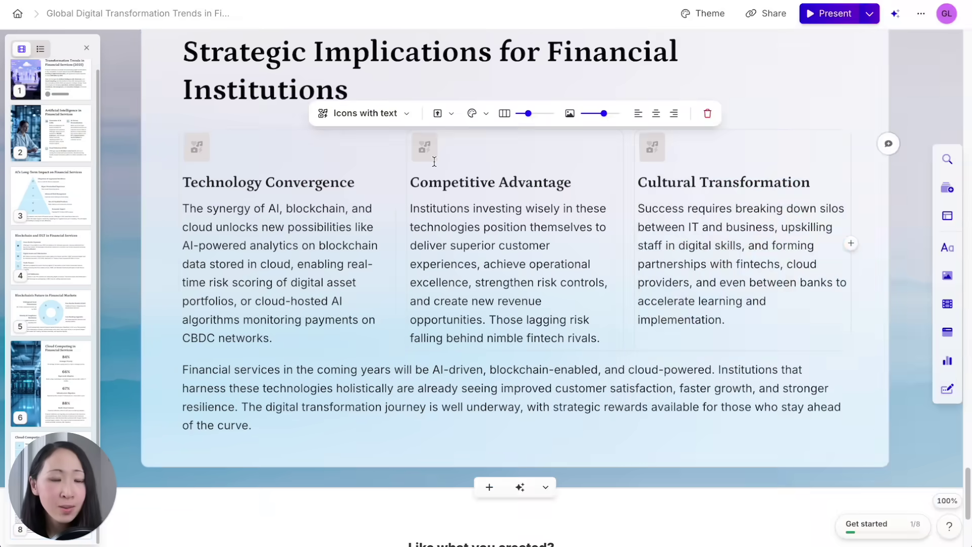
{"action": "scroll", "coordinate": [782, 229], "scroll_direction": "down", "scroll_amount": 5}
{"action": "left_click", "coordinate": [900, 468]}
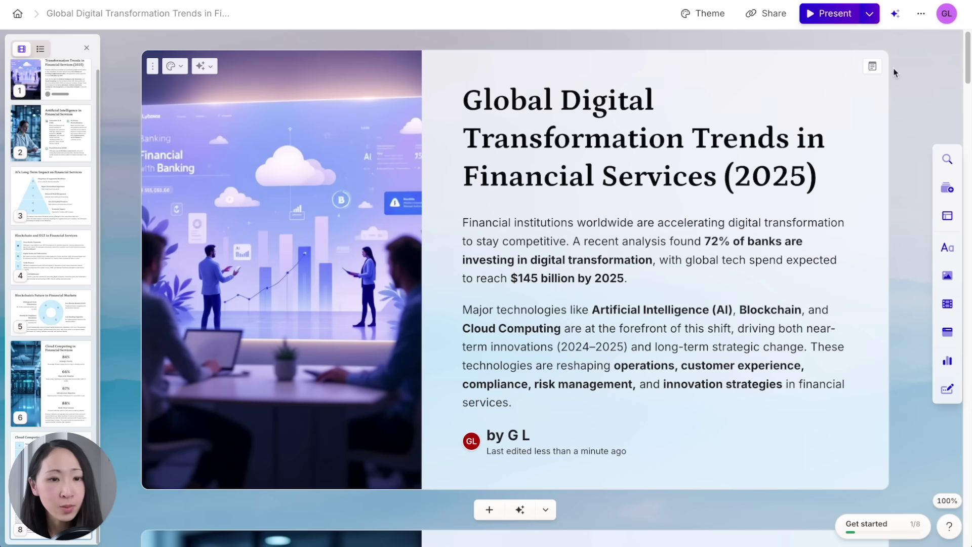
Present the deck from its title card and step through the following cards
{"action": "left_click", "coordinate": [830, 14]}
{"action": "key", "text": "Right"}
{"action": "key", "text": "Right"}
{"action": "key", "text": "Right"}
{"action": "key", "text": "Right"}
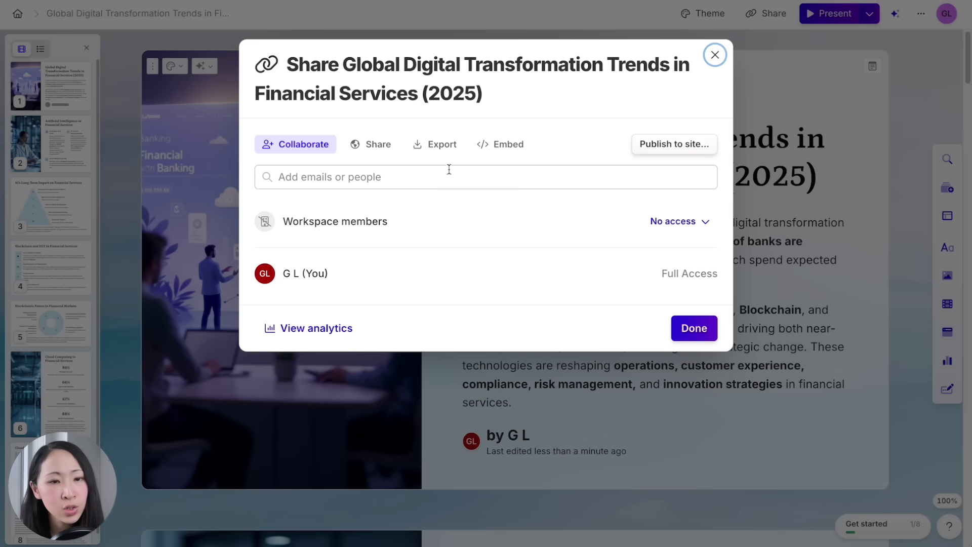
Export all cards of the Gamma presentation to PDF
{"action": "left_click", "coordinate": [441, 150]}
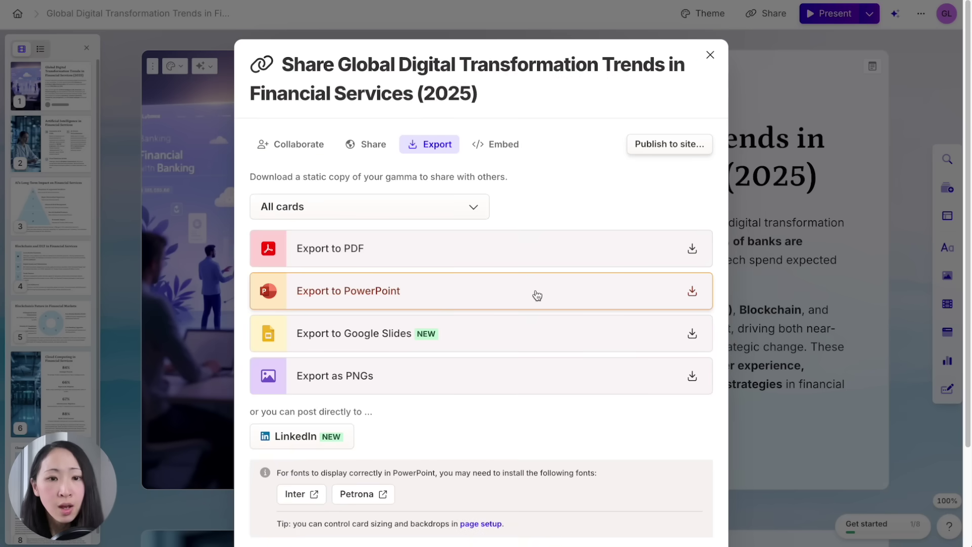
{"action": "left_click", "coordinate": [643, 255]}
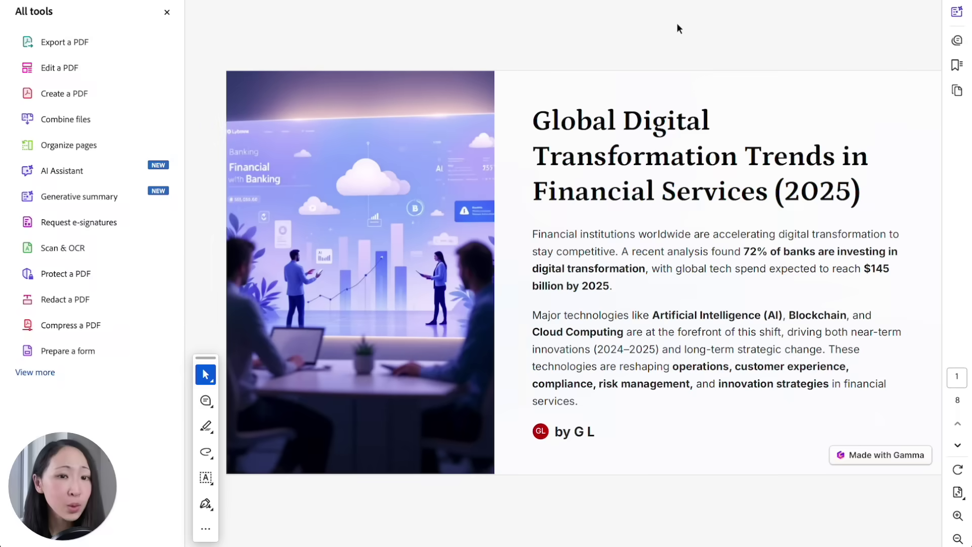
Look through the exported PDF's pages in Acrobat without the tools pane, and close Gamma's share dialog
{"action": "left_click", "coordinate": [168, 13]}
{"action": "left_click", "coordinate": [957, 445]}
{"action": "left_click", "coordinate": [957, 445]}
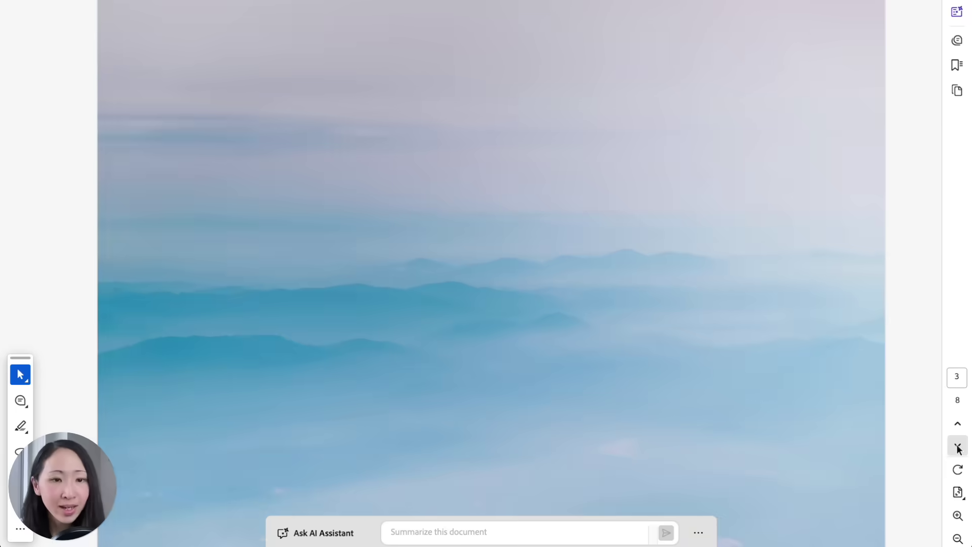
{"action": "left_click", "coordinate": [957, 445]}
{"action": "left_click", "coordinate": [958, 445]}
{"action": "scroll", "coordinate": [788, 271], "scroll_direction": "down", "scroll_amount": 3}
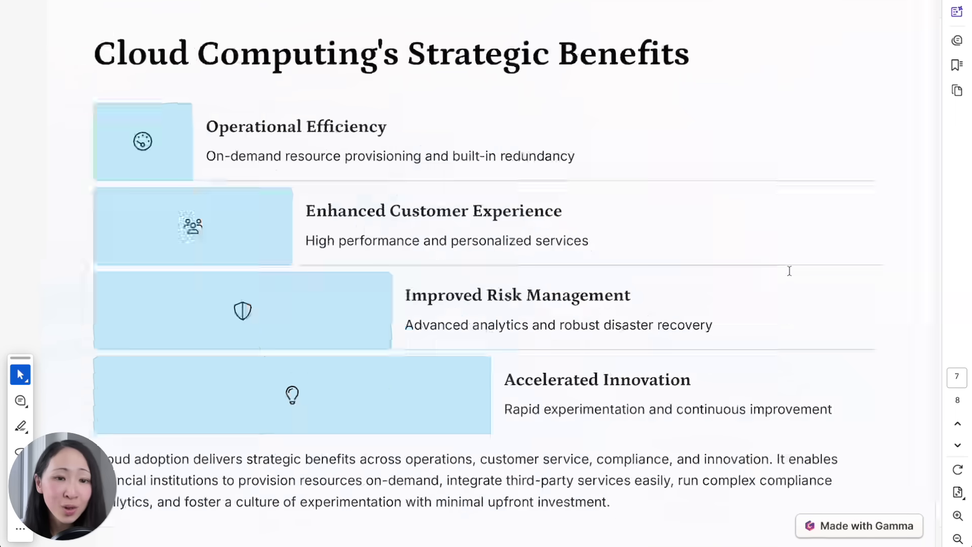
{"action": "scroll", "coordinate": [788, 271], "scroll_direction": "up", "scroll_amount": 5}
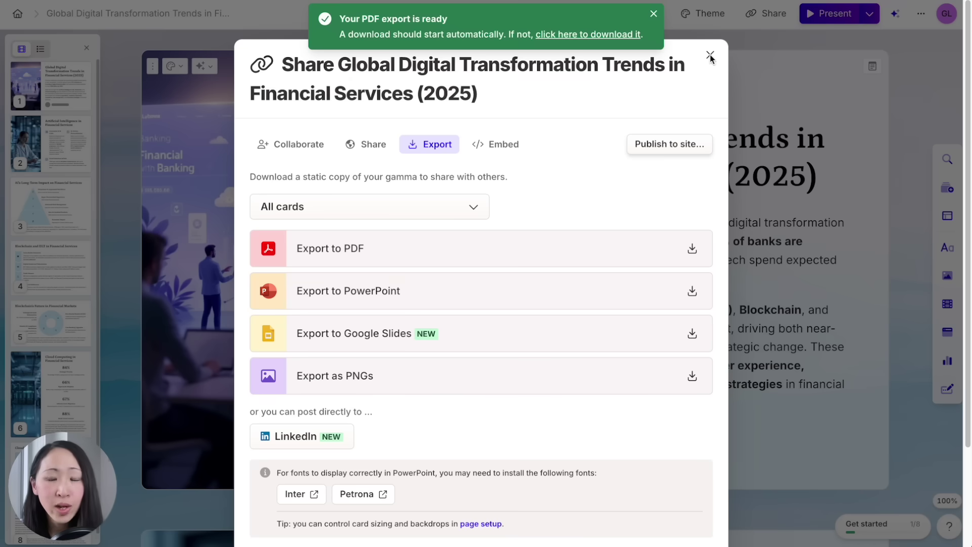
{"action": "left_click", "coordinate": [710, 52]}
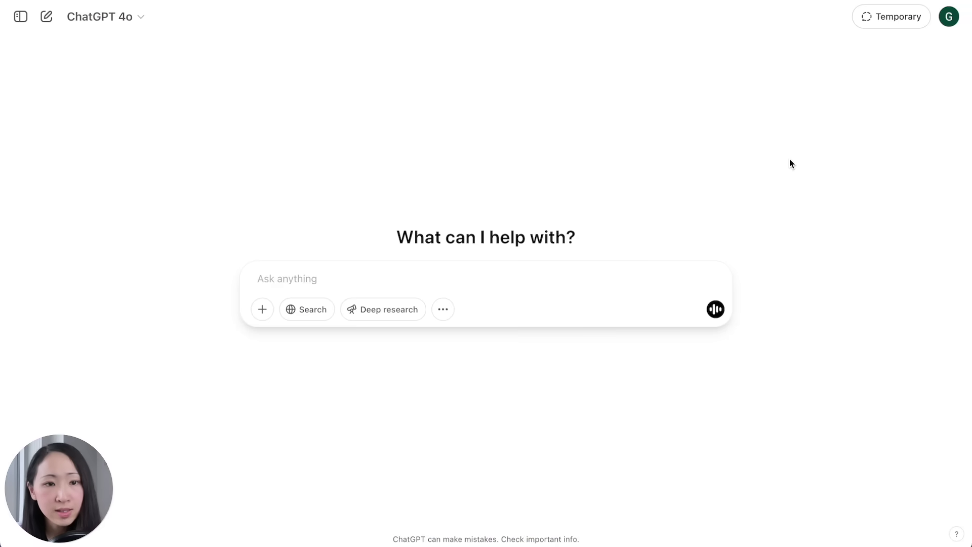
Request Deep research in ChatGPT on Malaysia's healthcare tech market, covering size, growth, players, adoption, regulation and foreign-entry barriers, in under 5000 words
{"action": "left_click", "coordinate": [389, 309]}
{"action": "type", "text": "I am doing research for a potential expansion into a new international market for our company providing healthcare tech solutions. Research the healthcare tech market in the Malaysia market. Include: - Market size and growth rates for Malaysia - Key players and their market share - Consumer adoption trends of healthcare tech products - Regulatory frameworks in Malaysia - Common barriers for foreign companies"}
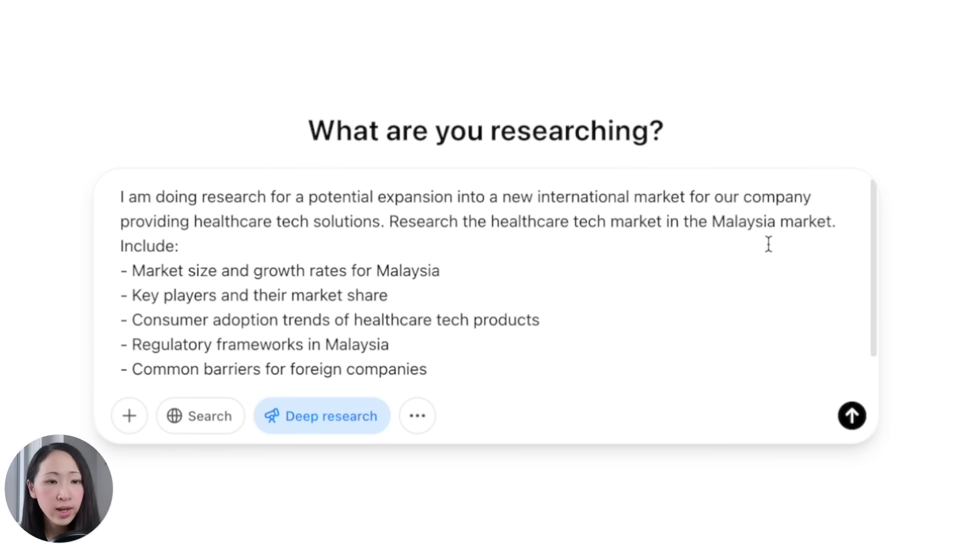
{"action": "type", "text": "Make sure you complete this whole report in under 5000 words"}
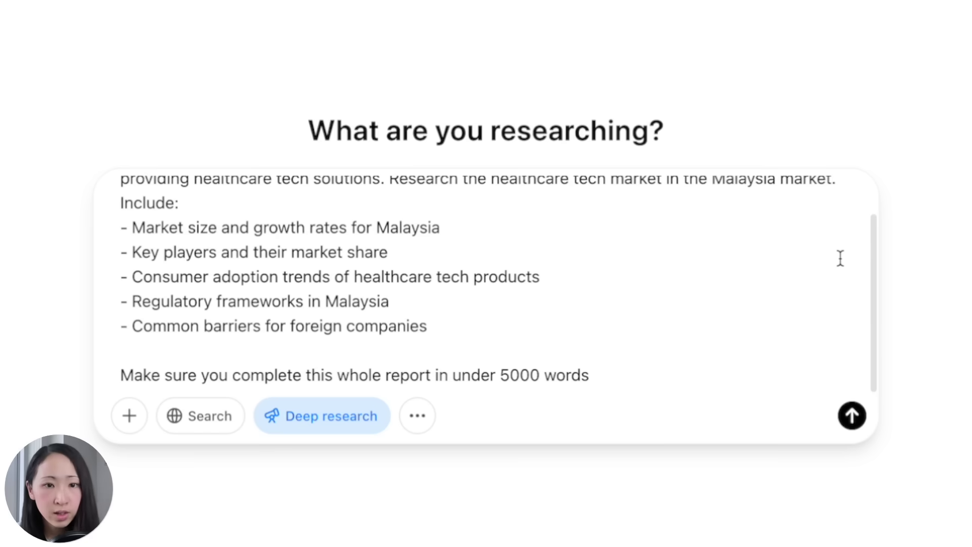
{"action": "key", "text": "Return"}
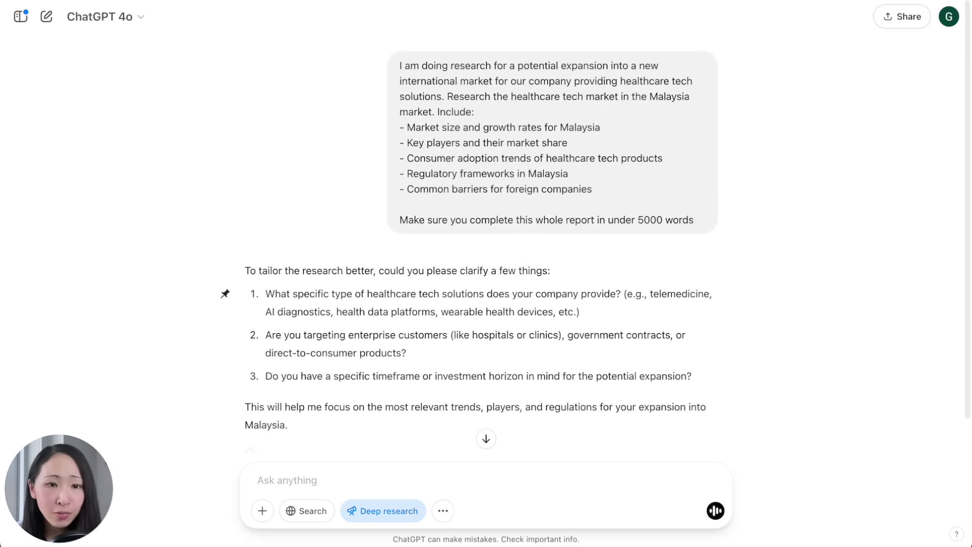
Answer the clarifying questions: health data platform, enterprise customers and consumers, and no specific timeframe
{"action": "left_click", "coordinate": [510, 476]}
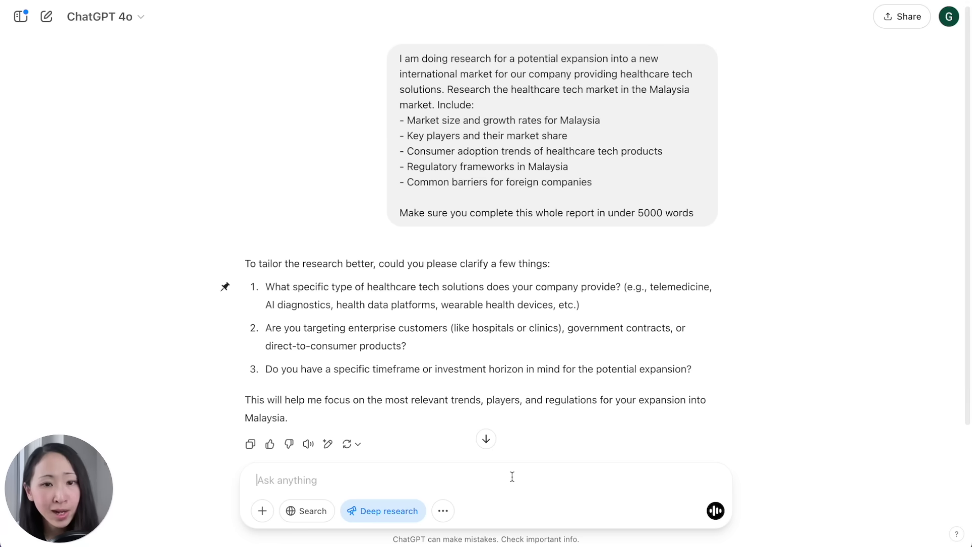
{"action": "type", "text": "1. Health data platform 2. Enterprise customers and consumers 3. No"}
{"action": "scroll", "coordinate": [769, 428], "scroll_direction": "down", "scroll_amount": 1}
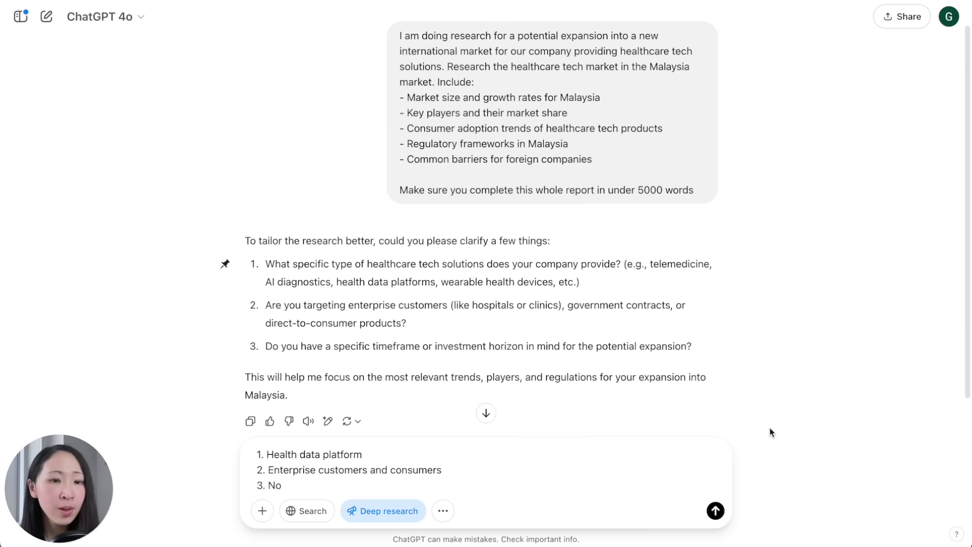
{"action": "key", "text": "Return"}
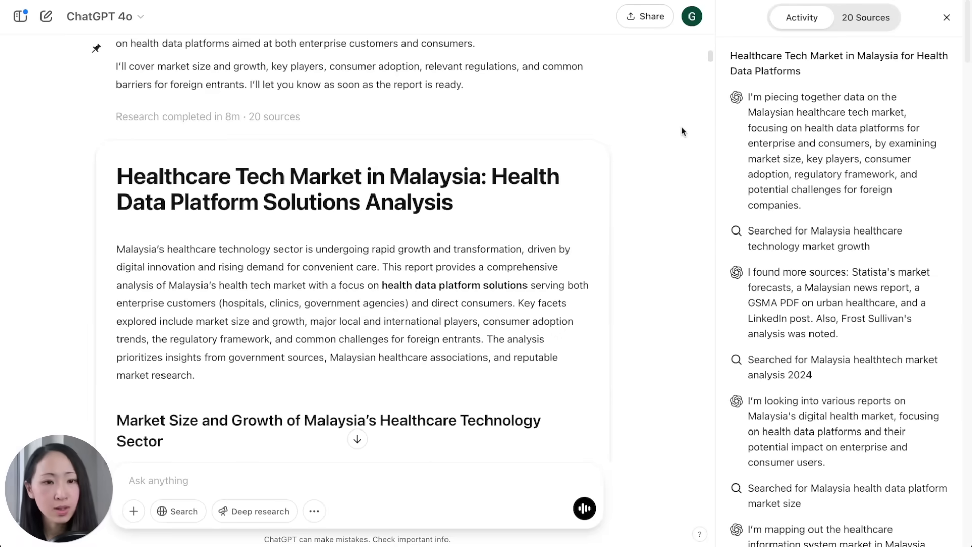
Examine the list of sources used for the Malaysia healthcare tech report and close it
{"action": "left_click", "coordinate": [866, 18]}
{"action": "scroll", "coordinate": [876, 171], "scroll_direction": "down", "scroll_amount": 2}
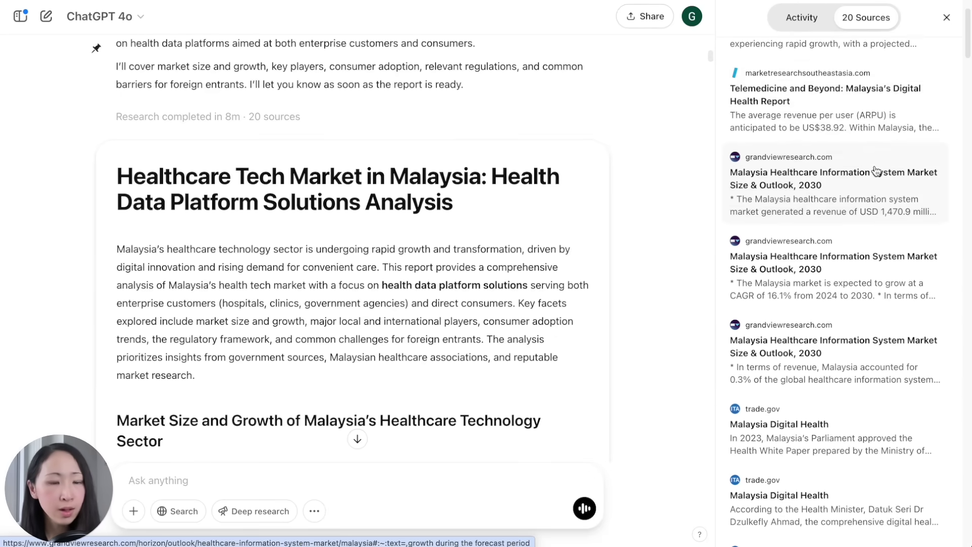
{"action": "scroll", "coordinate": [876, 171], "scroll_direction": "down", "scroll_amount": 5}
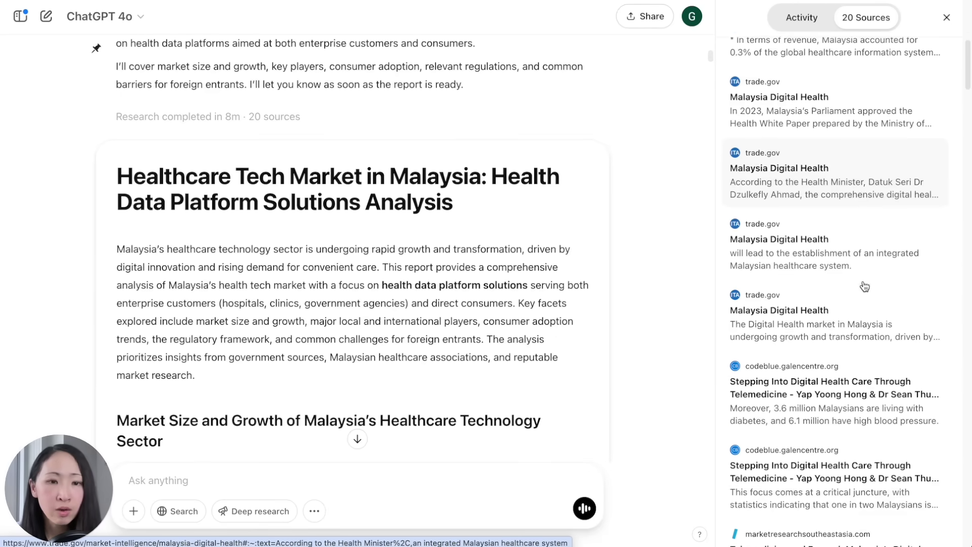
{"action": "scroll", "coordinate": [864, 286], "scroll_direction": "down", "scroll_amount": 10}
{"action": "key", "text": "Escape"}
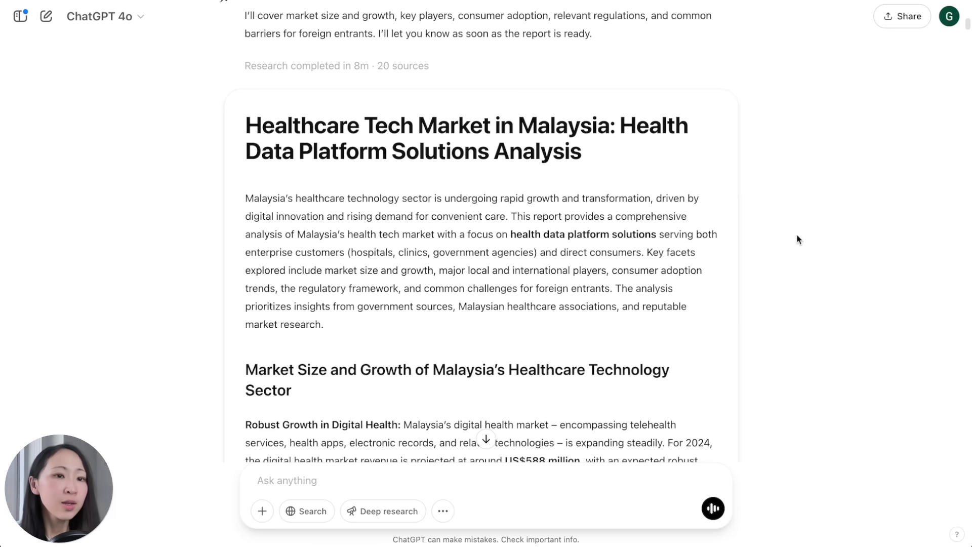
Examine the report's market size section and key indicators table, checking the cited Grand View Research page on Malaysia's healthcare information system market
{"action": "scroll", "coordinate": [759, 265], "scroll_direction": "down", "scroll_amount": 7}
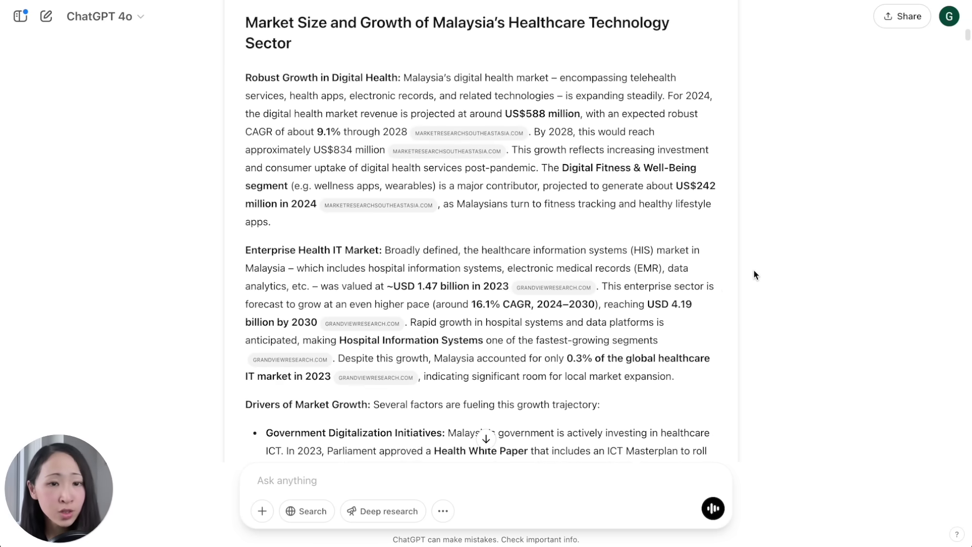
{"action": "left_click", "coordinate": [472, 132]}
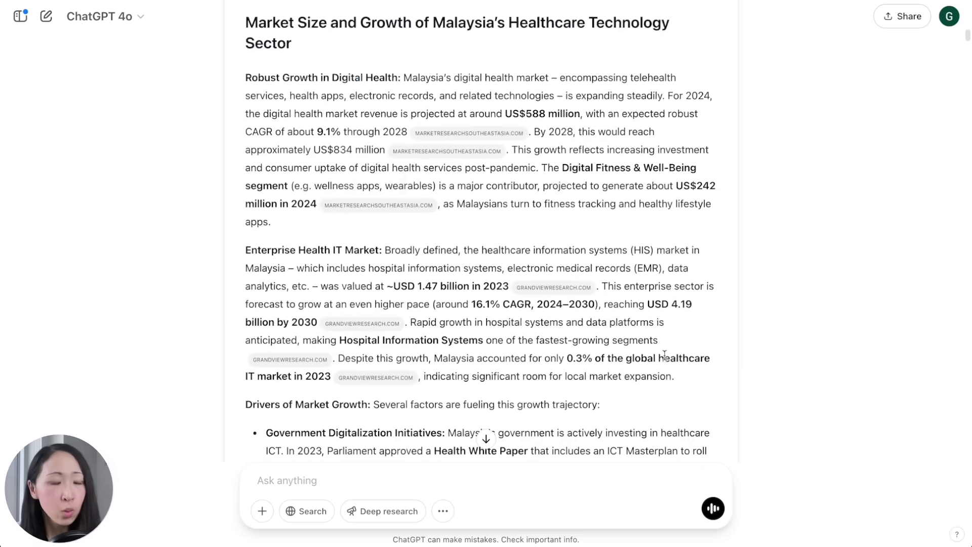
{"action": "scroll", "coordinate": [713, 375], "scroll_direction": "down", "scroll_amount": 10}
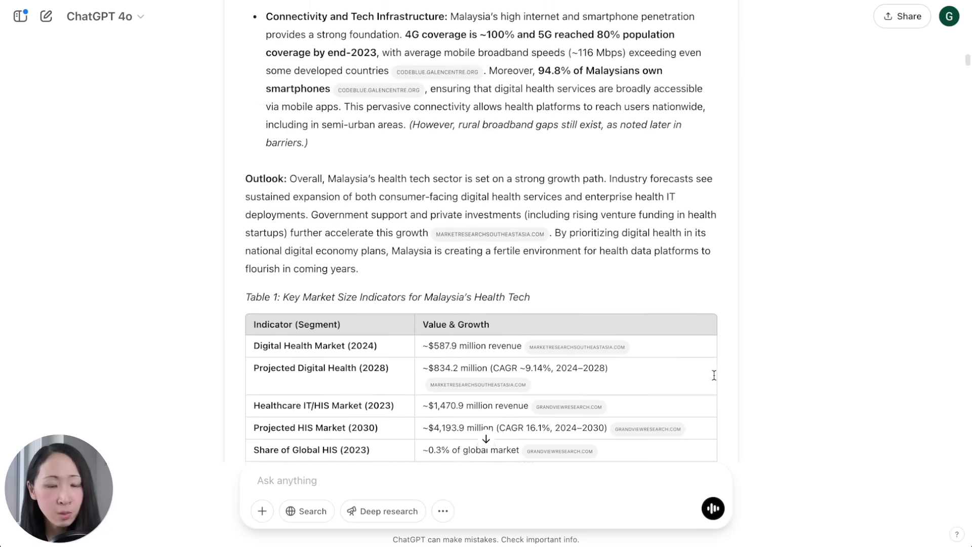
{"action": "scroll", "coordinate": [714, 375], "scroll_direction": "down", "scroll_amount": 4}
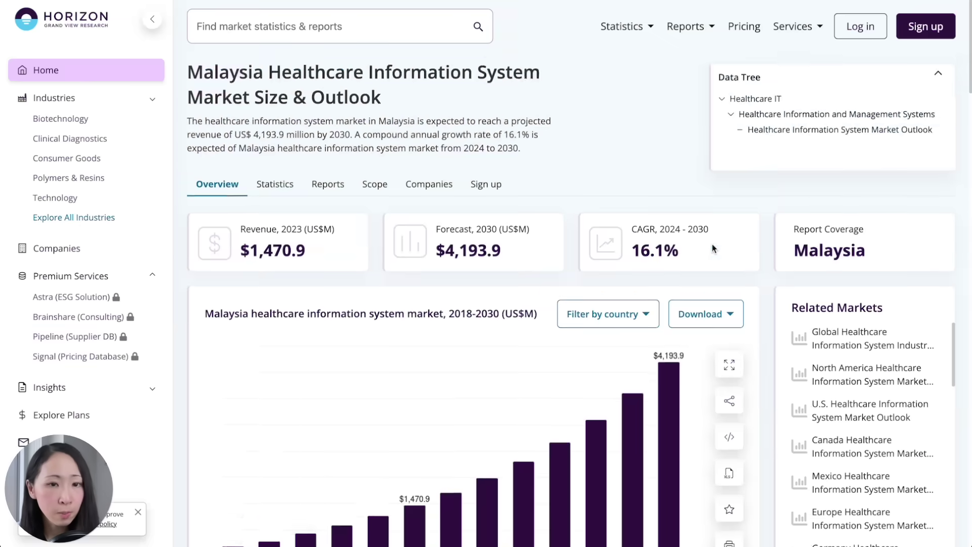
{"action": "scroll", "coordinate": [712, 244], "scroll_direction": "down", "scroll_amount": 1}
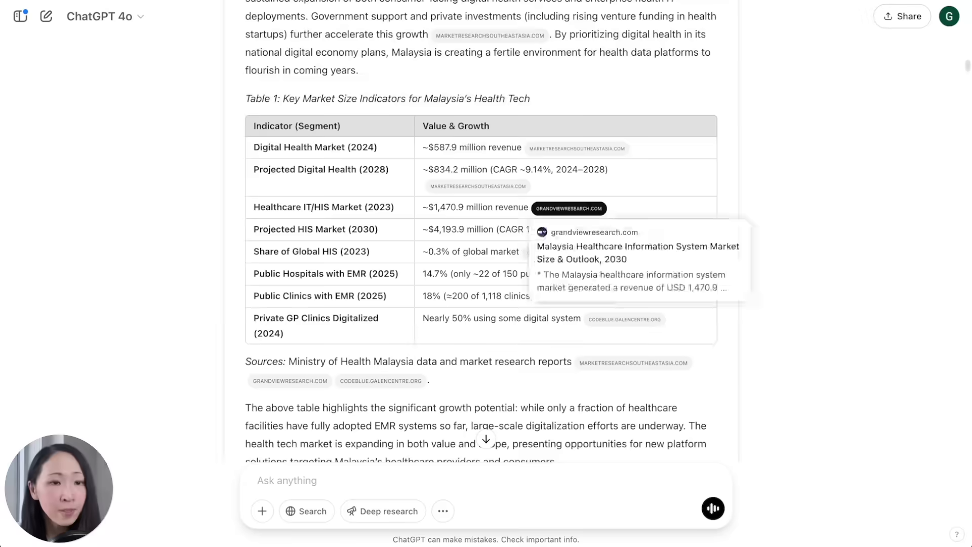
Skim the report's sections on key players, consumer adoption and Malaysia's digital health regulatory framework
{"action": "scroll", "coordinate": [782, 319], "scroll_direction": "down", "scroll_amount": 4}
{"action": "scroll", "coordinate": [782, 318], "scroll_direction": "down", "scroll_amount": 16}
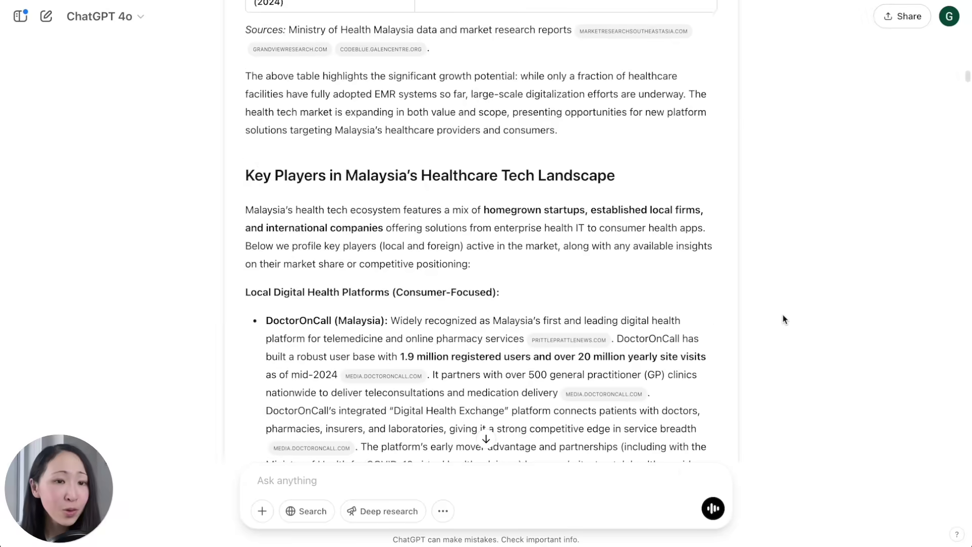
{"action": "scroll", "coordinate": [712, 289], "scroll_direction": "down", "scroll_amount": 8}
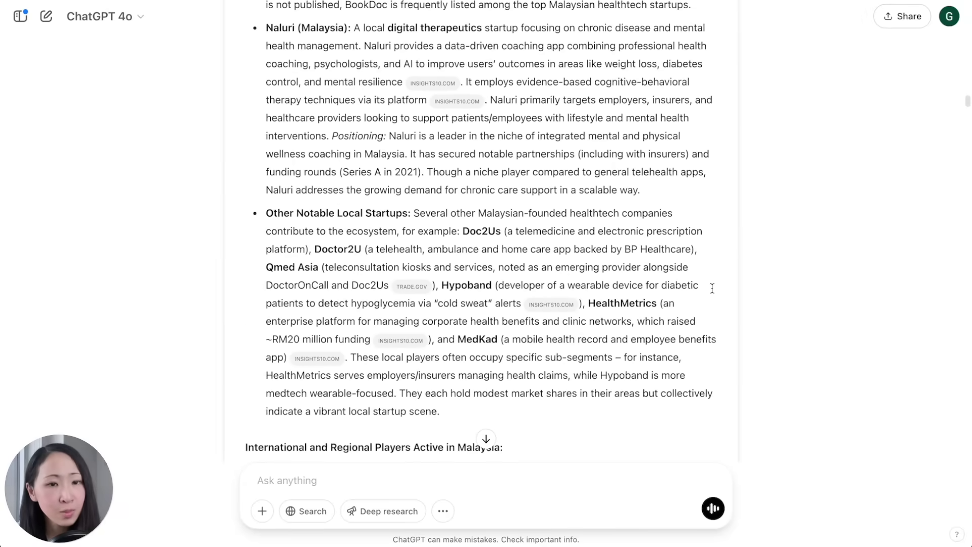
{"action": "scroll", "coordinate": [728, 289], "scroll_direction": "down", "scroll_amount": 20}
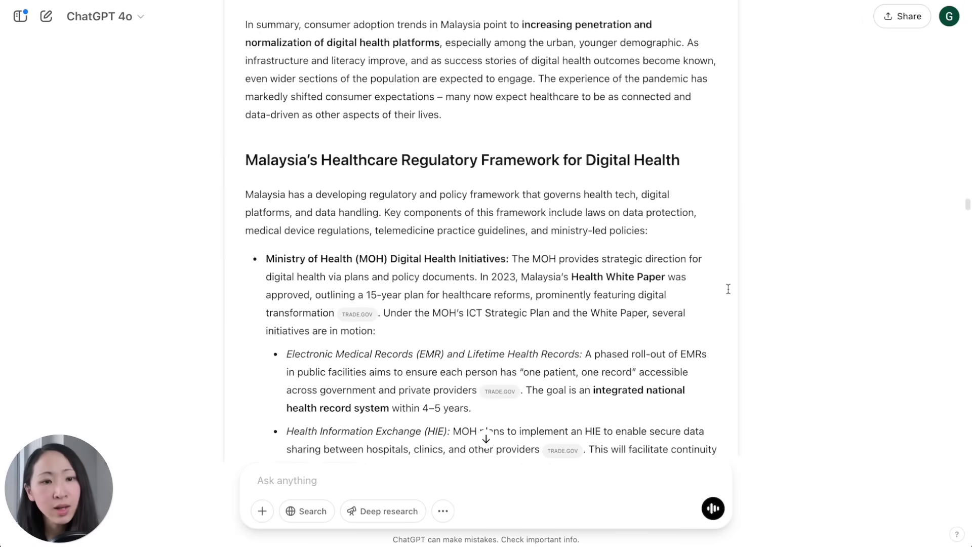
{"action": "scroll", "coordinate": [728, 288], "scroll_direction": "down", "scroll_amount": 20}
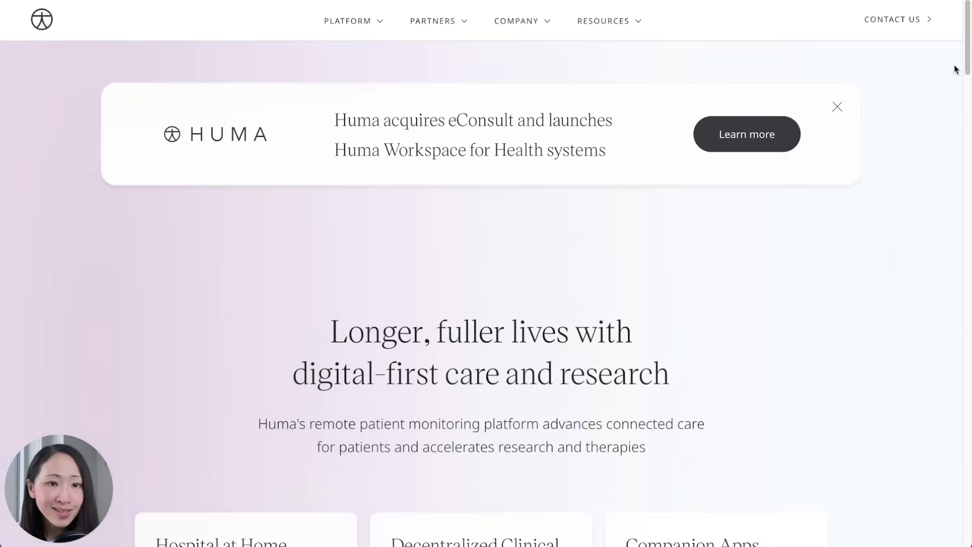
Look through Huma's website, and switch to Acrobat to read the Perplexity PDF analysing the company
{"action": "left_click_drag", "start_coordinate": [967, 63], "coordinate": [967, 211]}
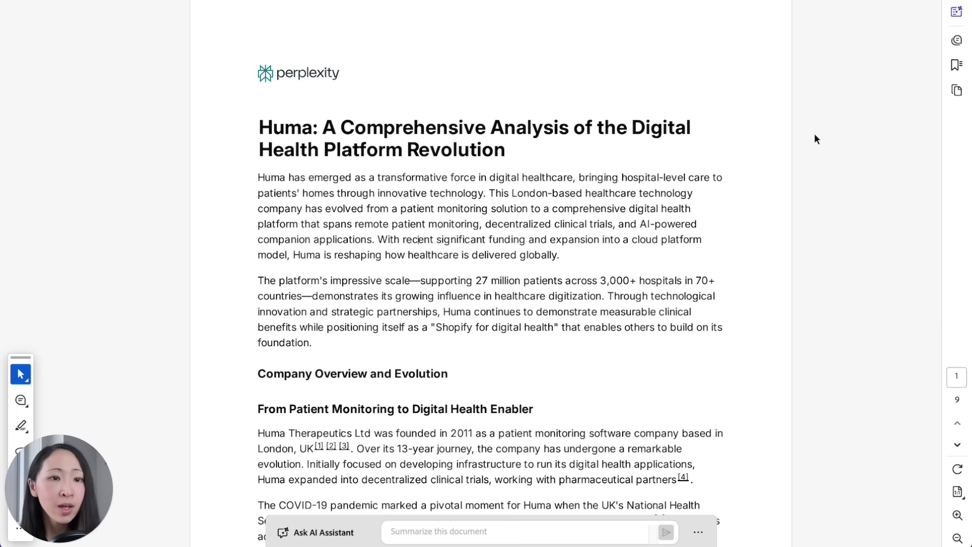
{"action": "scroll", "coordinate": [842, 188], "scroll_direction": "down", "scroll_amount": 5}
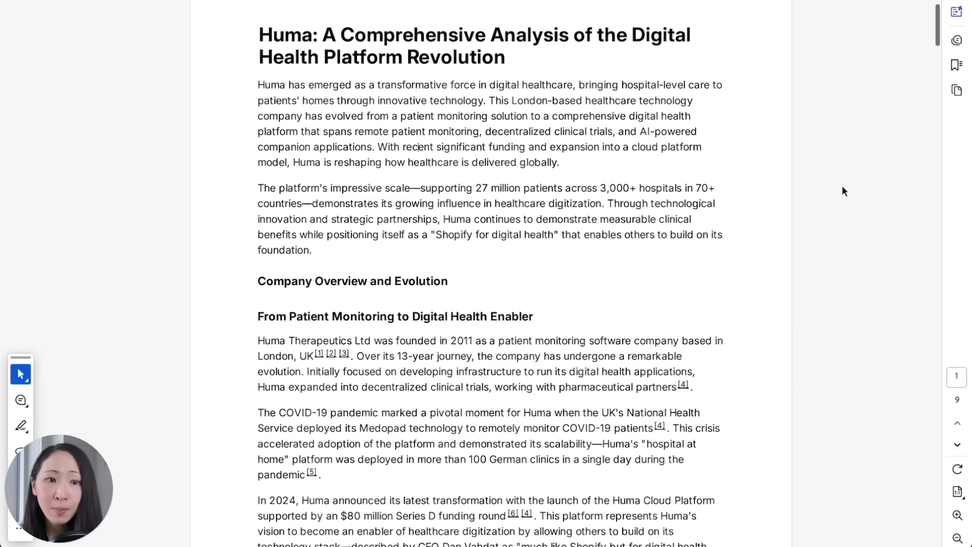
{"action": "scroll", "coordinate": [846, 226], "scroll_direction": "down", "scroll_amount": 20}
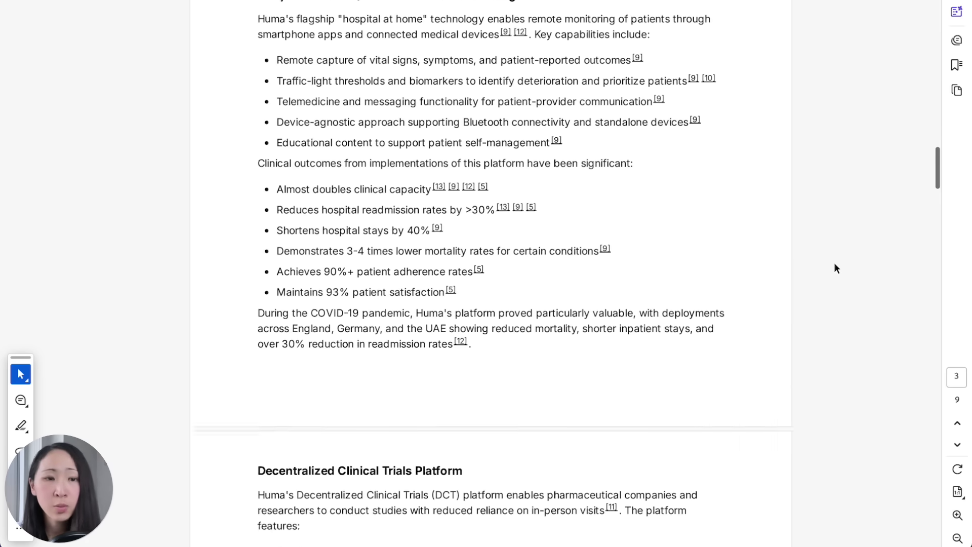
{"action": "scroll", "coordinate": [834, 267], "scroll_direction": "down", "scroll_amount": 4}
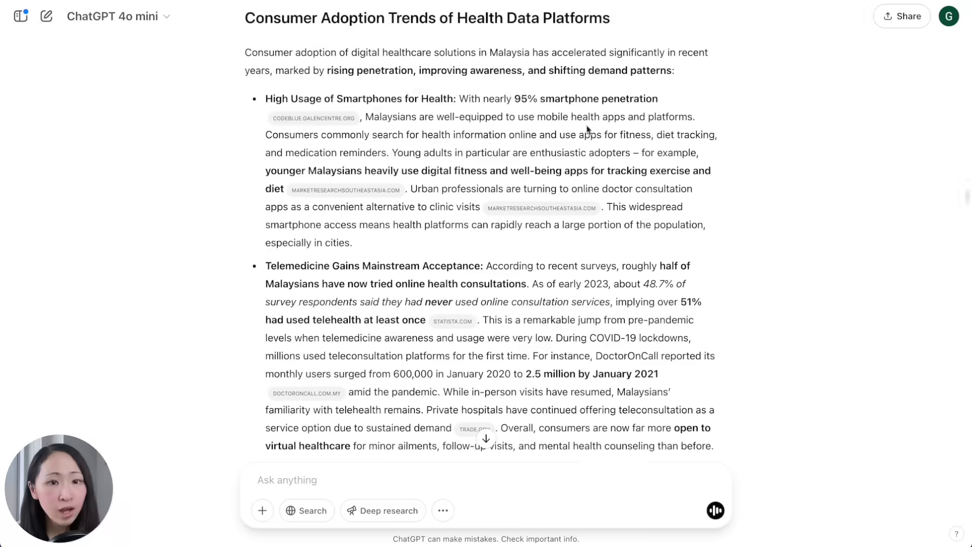
Read on in the ChatGPT report from consumer adoption trends to the closing summary for foreign entrants
{"action": "scroll", "coordinate": [620, 214], "scroll_direction": "down", "scroll_amount": 7}
{"action": "scroll", "coordinate": [620, 214], "scroll_direction": "down", "scroll_amount": 20}
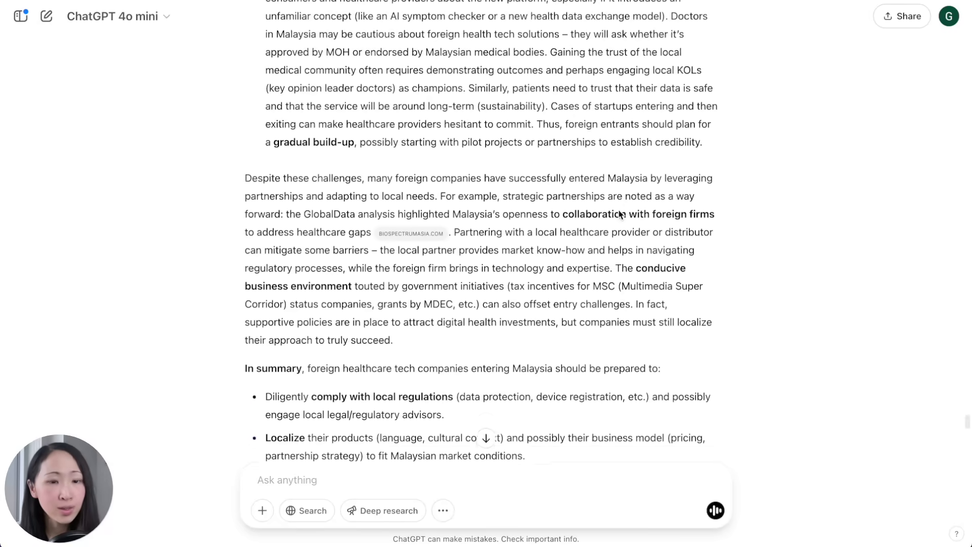
{"action": "scroll", "coordinate": [745, 319], "scroll_direction": "down", "scroll_amount": 4}
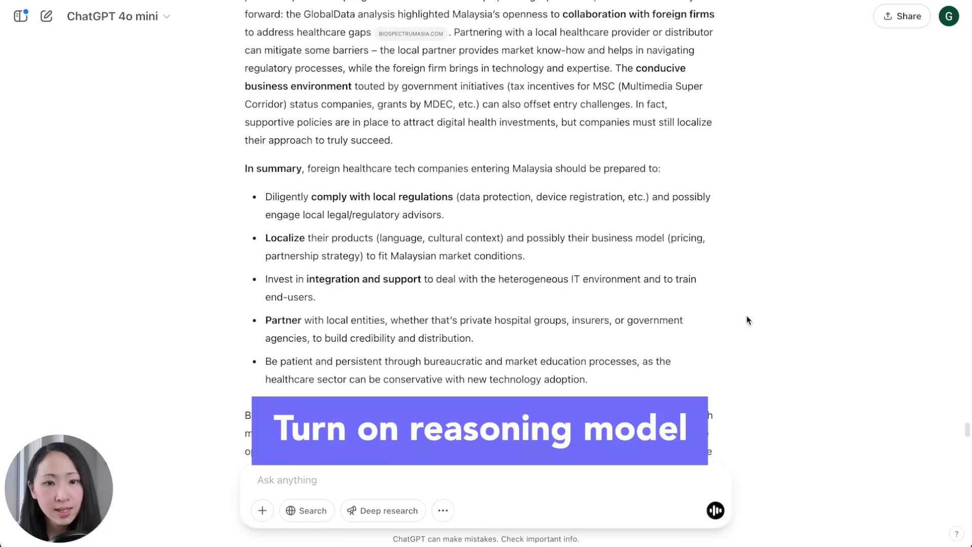
Switch the chat to the o3-mini reasoning model and attach the Huma comprehensive analysis PDF
{"action": "left_click", "coordinate": [154, 25]}
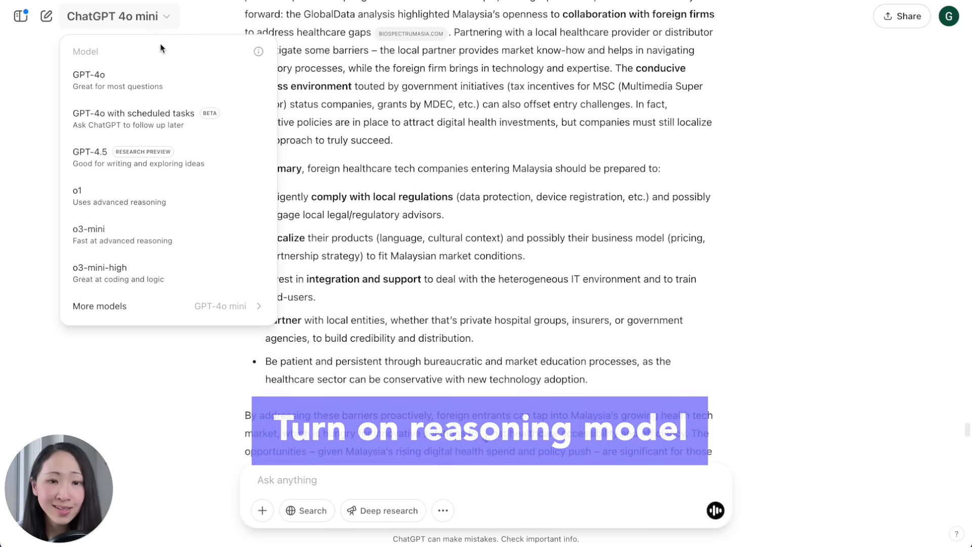
{"action": "left_click", "coordinate": [180, 225]}
{"action": "left_click_drag", "start_coordinate": [486, 253], "coordinate": [492, 480]}
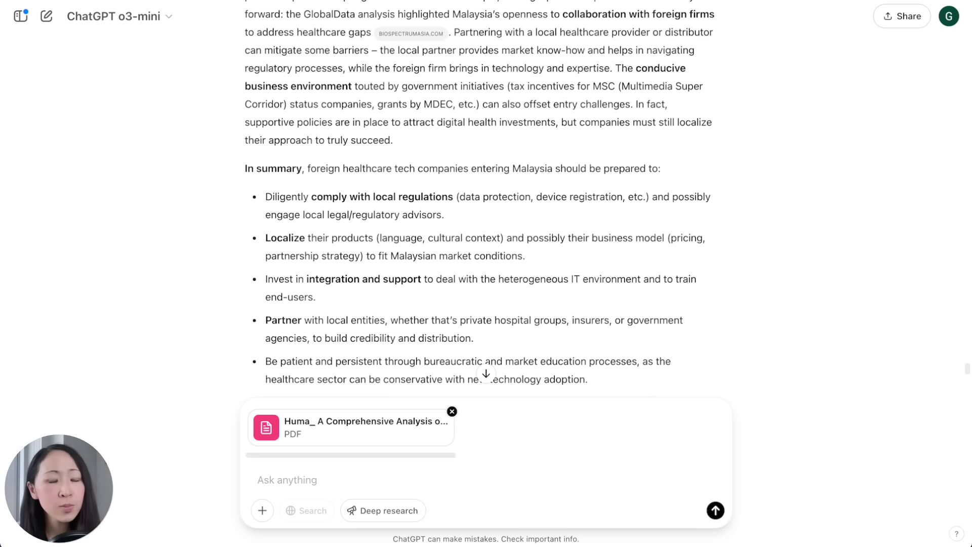
Ask for a Malaysia entry strategy with rationale, offering adaptations, and the biggest risks with mitigations, based on the research and attached company information
{"action": "type", "text": "Based on the deep research analysis on the healthcare tech market and our company information I've attached, help to: 1. Recommend the entry strategy for the Malaysia market and give rationale 2. Suggest how we should adapt our offerings for this market 3. Outline the biggest risks and how to address them"}
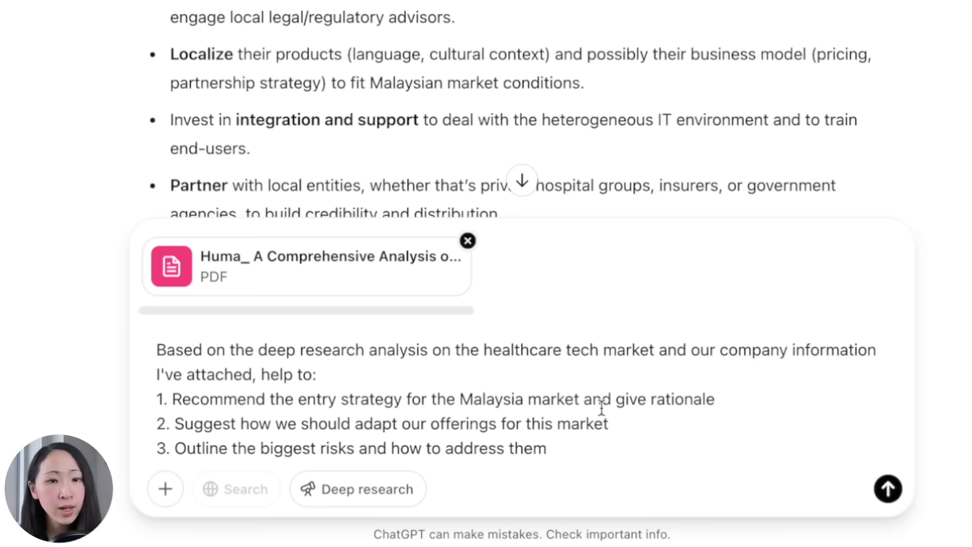
{"action": "scroll", "coordinate": [630, 104], "scroll_direction": "down", "scroll_amount": 3}
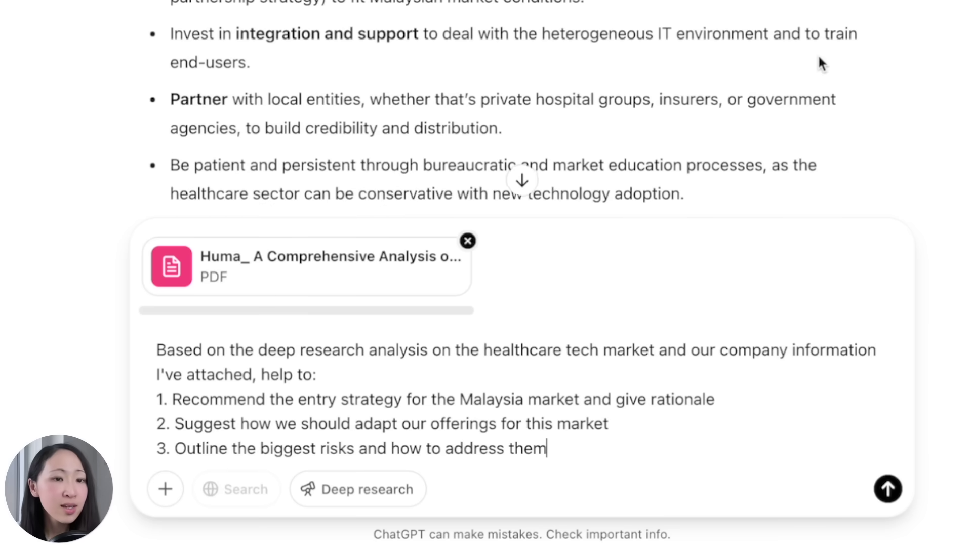
{"action": "scroll", "coordinate": [820, 63], "scroll_direction": "down", "scroll_amount": 15}
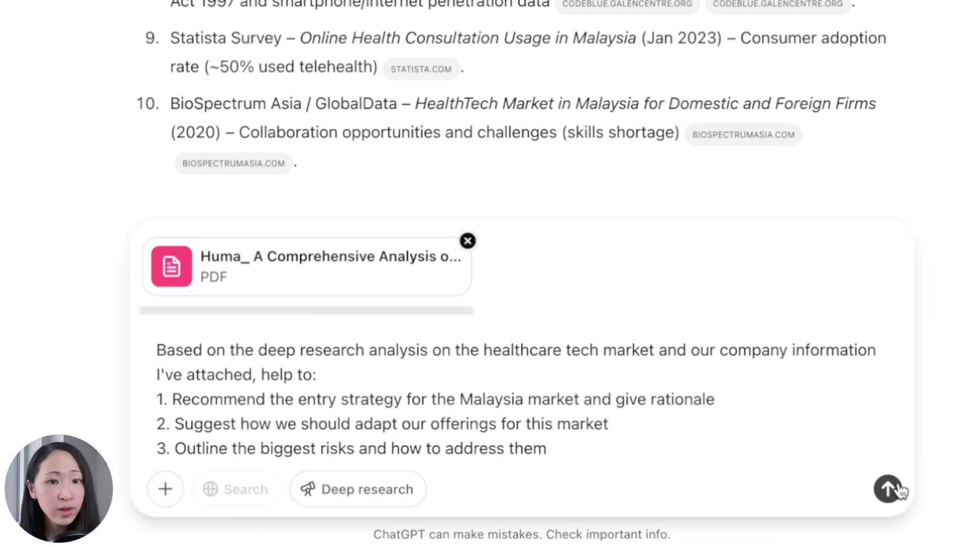
{"action": "left_click", "coordinate": [888, 489]}
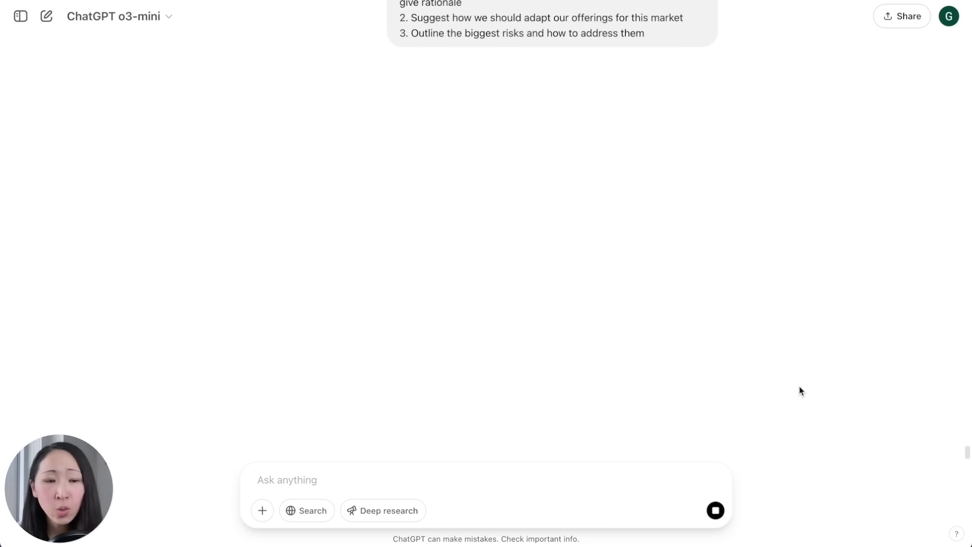
Examine the start of the reply, covering the entry strategy recommendation and its rationale
{"action": "scroll", "coordinate": [800, 387], "scroll_direction": "up", "scroll_amount": 3}
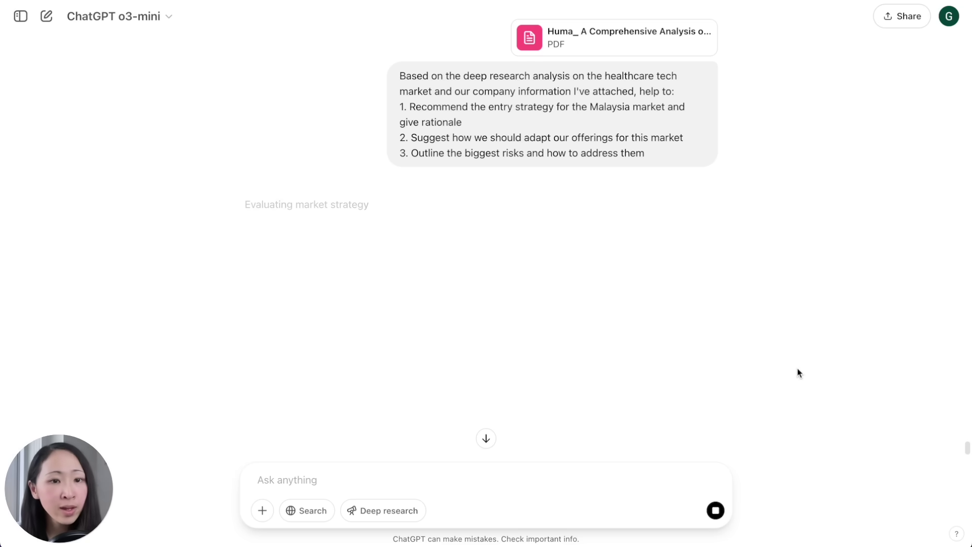
{"action": "left_click", "coordinate": [330, 210]}
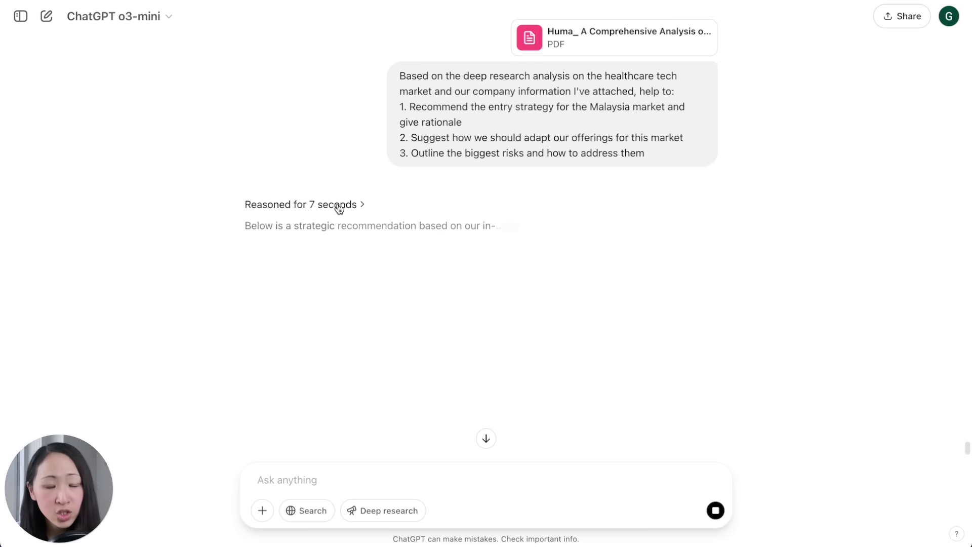
{"action": "scroll", "coordinate": [674, 266], "scroll_direction": "down", "scroll_amount": 5}
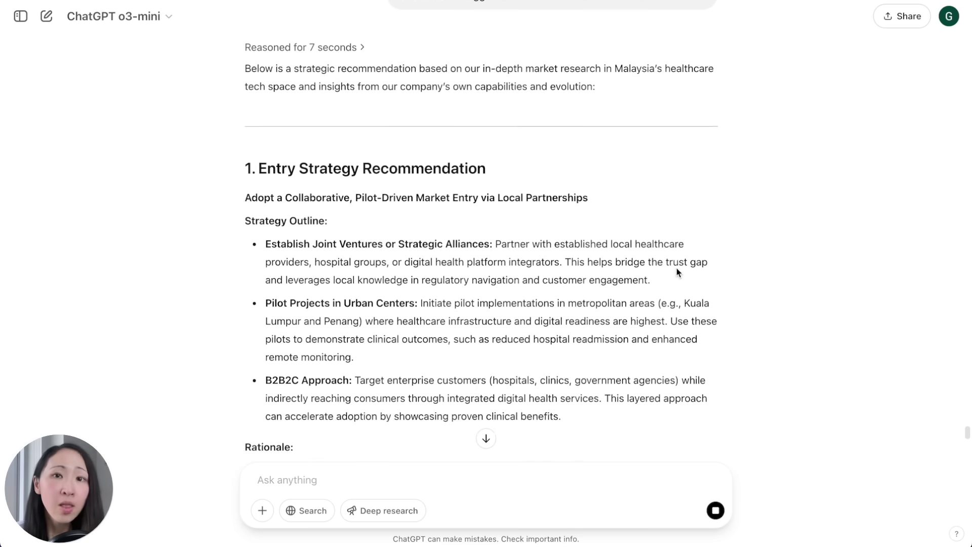
{"action": "scroll", "coordinate": [676, 269], "scroll_direction": "down", "scroll_amount": 1}
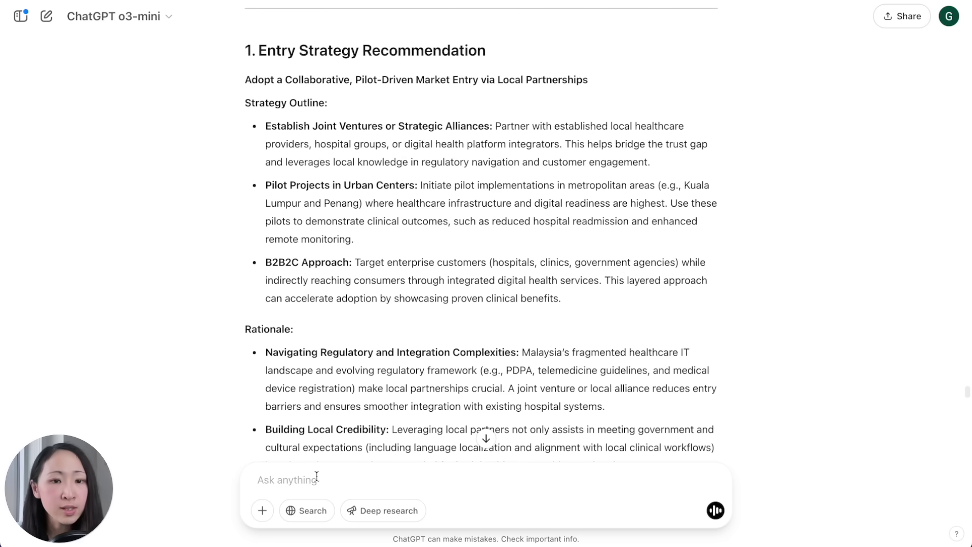
{"action": "scroll", "coordinate": [549, 299], "scroll_direction": "down", "scroll_amount": 2}
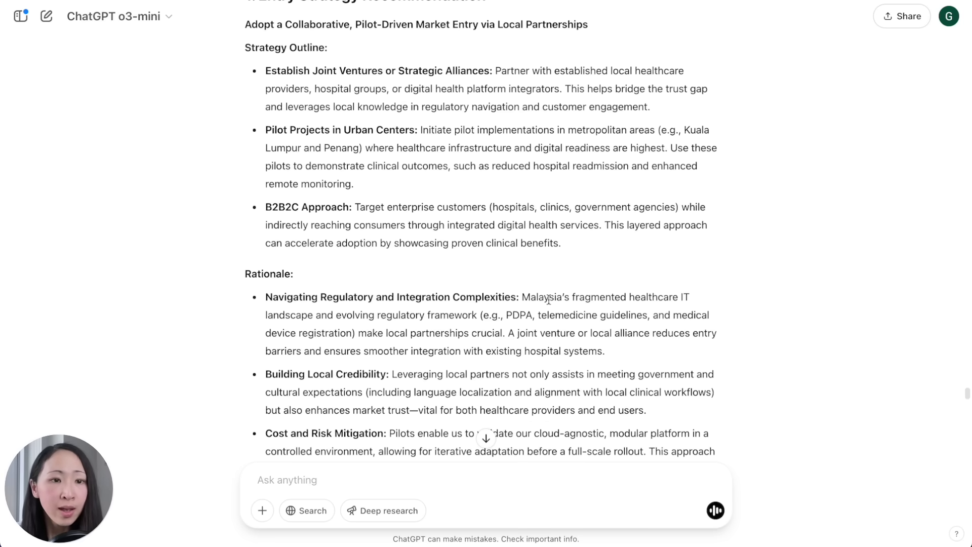
{"action": "scroll", "coordinate": [452, 282], "scroll_direction": "down", "scroll_amount": 1}
Review the biggest risks and mitigation strategies, and return to the prompt at the start of the reply
{"action": "scroll", "coordinate": [601, 339], "scroll_direction": "down", "scroll_amount": 12}
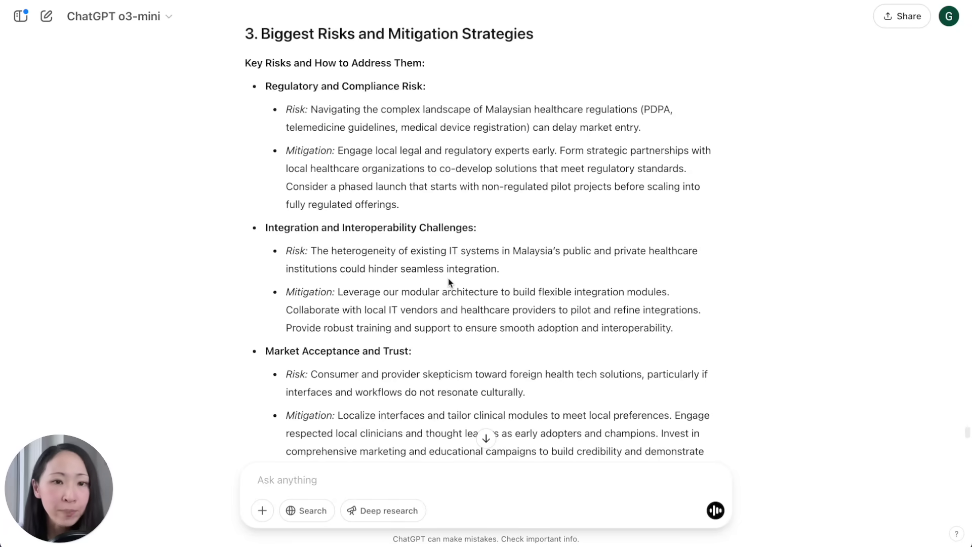
{"action": "scroll", "coordinate": [630, 393], "scroll_direction": "down", "scroll_amount": 5}
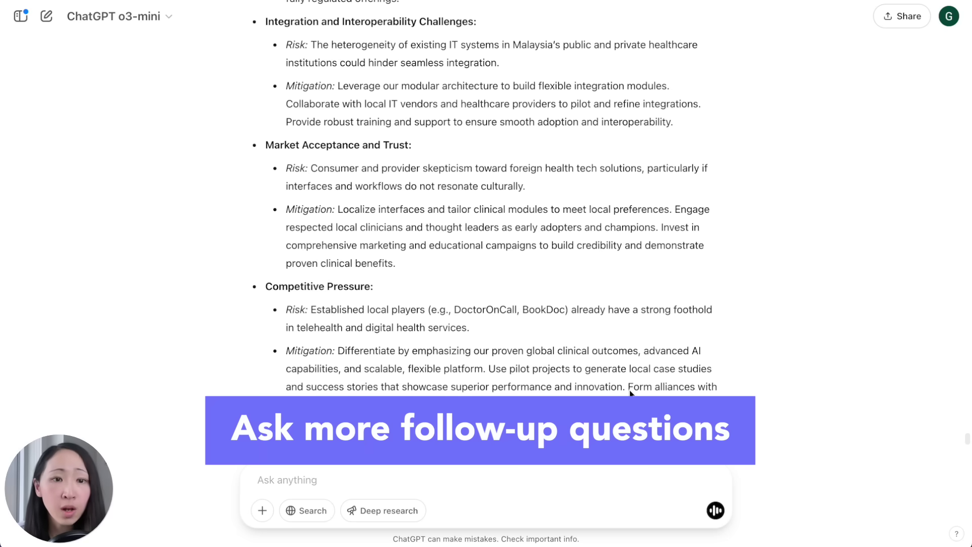
{"action": "scroll", "coordinate": [630, 393], "scroll_direction": "down", "scroll_amount": 3}
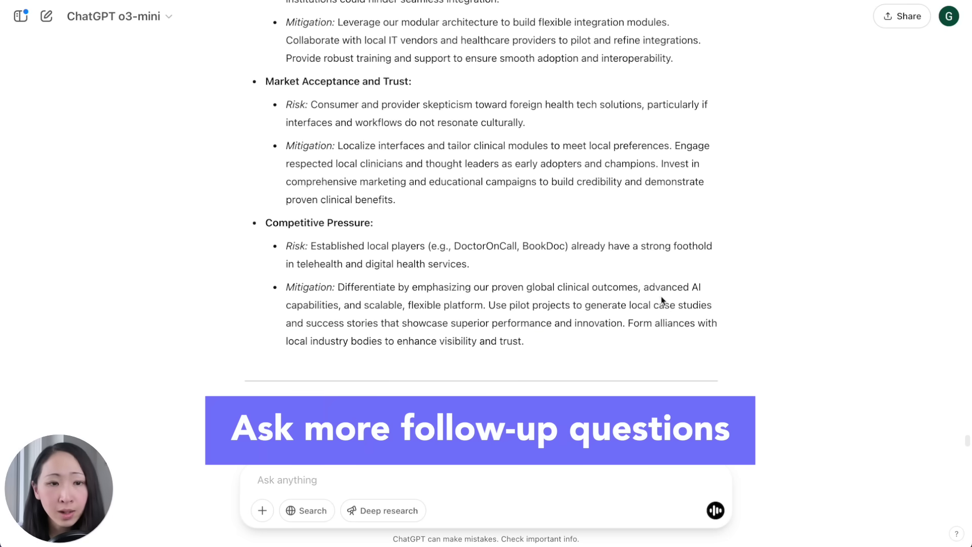
{"action": "scroll", "coordinate": [673, 319], "scroll_direction": "down", "scroll_amount": 4}
{"action": "scroll", "coordinate": [674, 322], "scroll_direction": "up", "scroll_amount": 15}
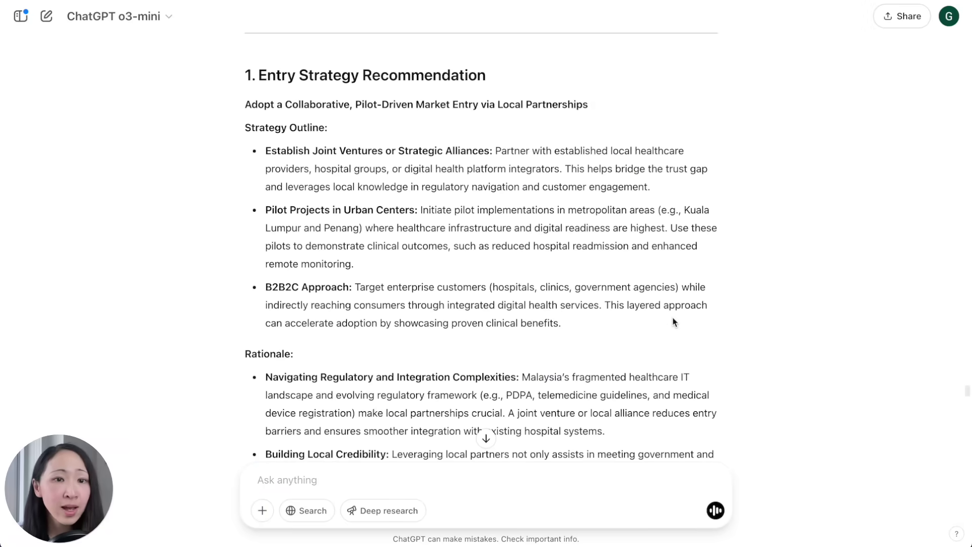
{"action": "scroll", "coordinate": [646, 336], "scroll_direction": "up", "scroll_amount": 6}
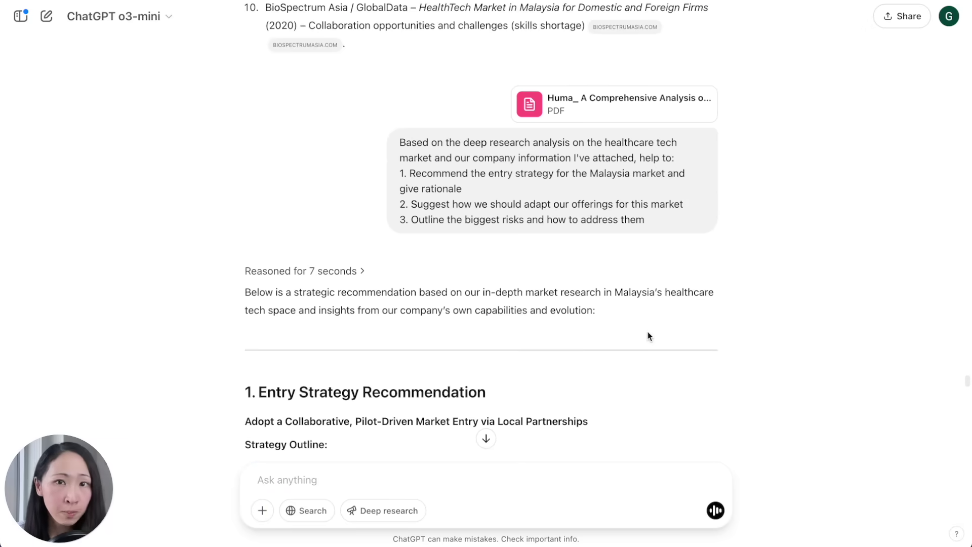
{"action": "scroll", "coordinate": [715, 142], "scroll_direction": "down", "scroll_amount": 1}
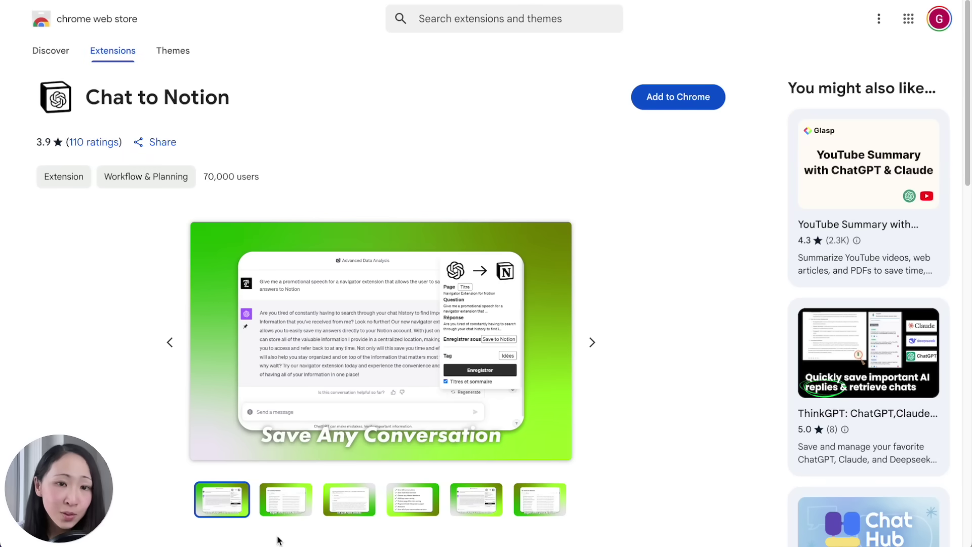
Browse the preview images of the Chat to Notion extension in the Chrome Web Store
{"action": "left_click", "coordinate": [280, 510]}
{"action": "left_click", "coordinate": [347, 506]}
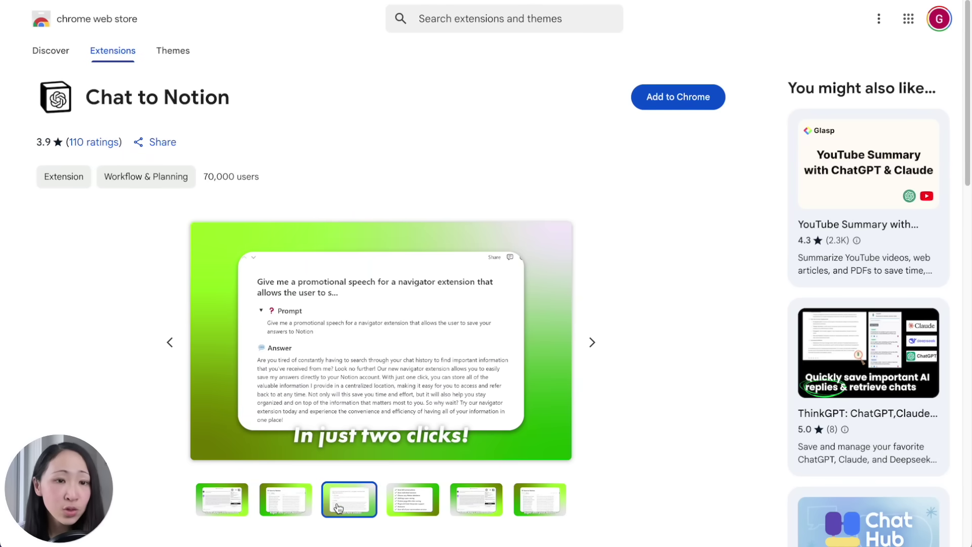
{"action": "left_click", "coordinate": [412, 504]}
{"action": "left_click", "coordinate": [471, 503]}
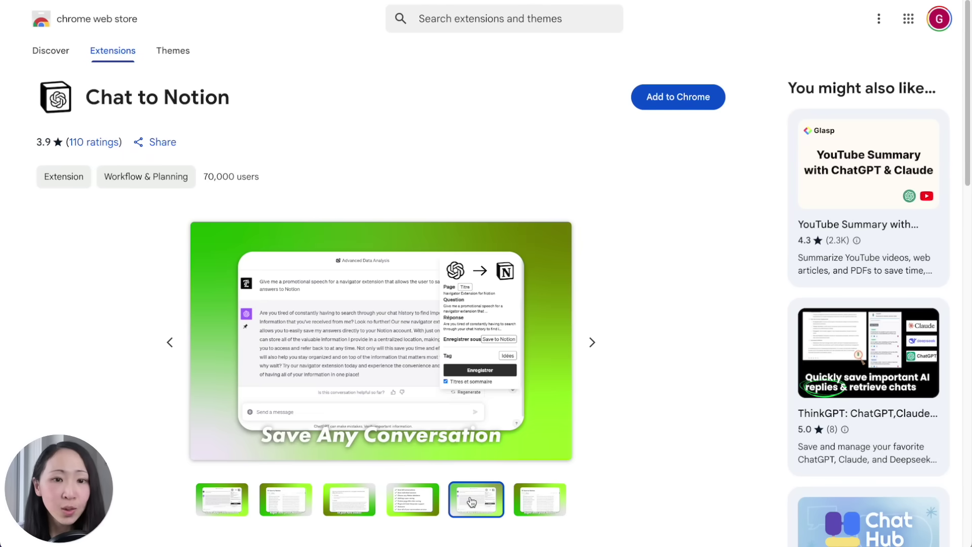
{"action": "left_click", "coordinate": [527, 499]}
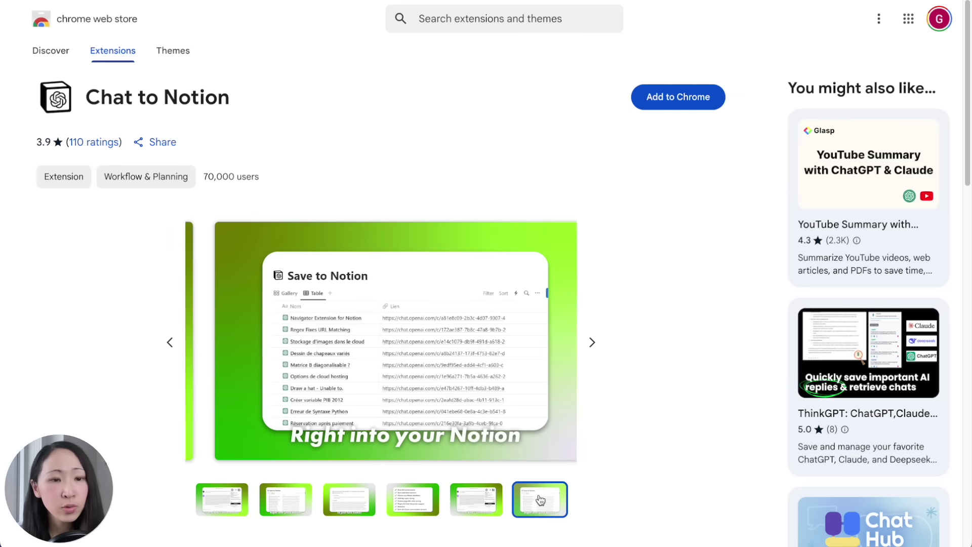
Install the Chat to Notion extension and allow it to access the Market Research Analysis page in Notion
{"action": "left_click", "coordinate": [227, 502]}
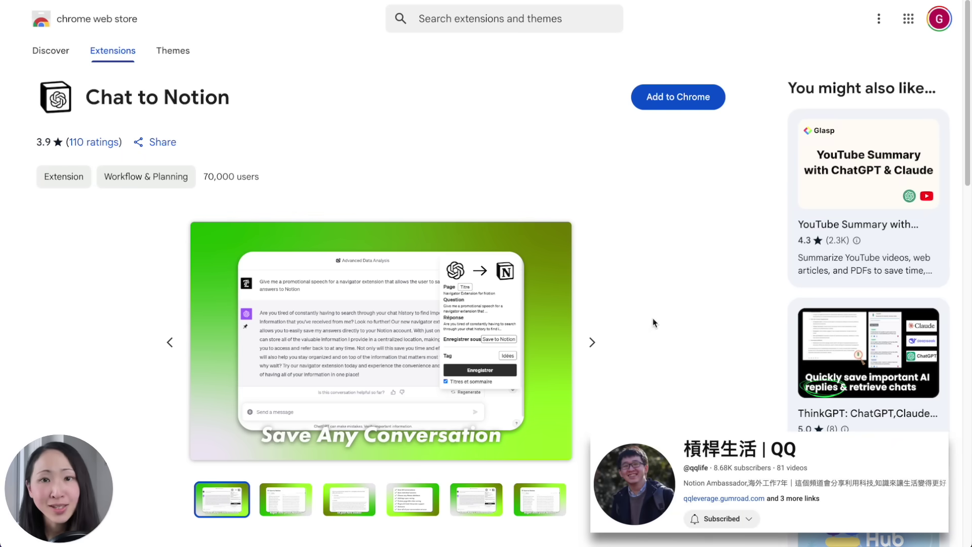
{"action": "left_click", "coordinate": [663, 98]}
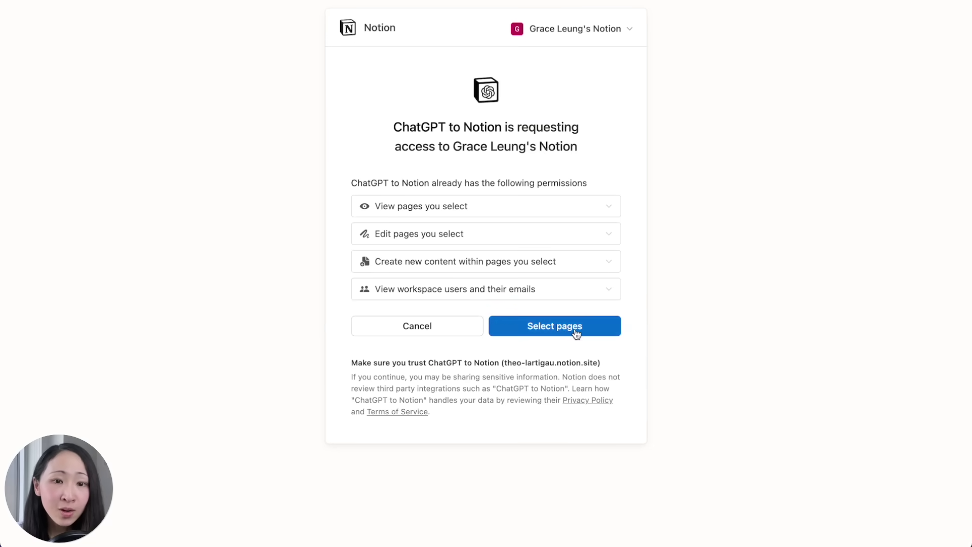
{"action": "left_click", "coordinate": [575, 334]}
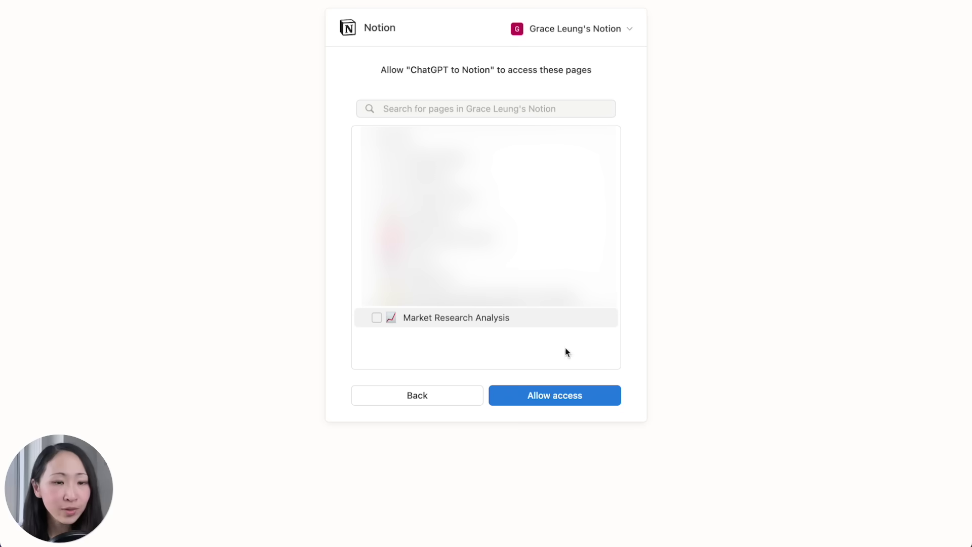
{"action": "left_click", "coordinate": [588, 395]}
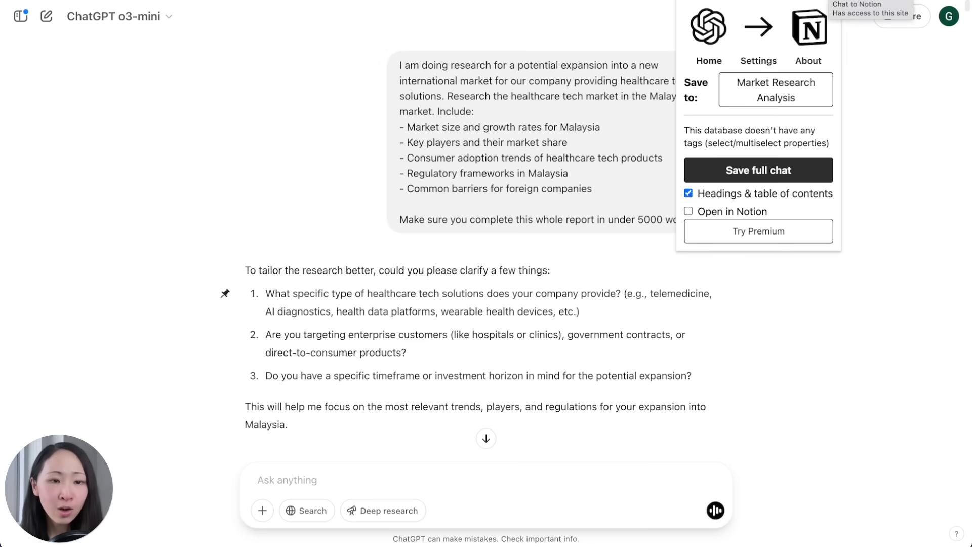
Save the full Malaysia healthcare tech chat to the Market Research Analysis database and open its Healthcare Tech Market Research page in Notion
{"action": "left_click", "coordinate": [749, 171]}
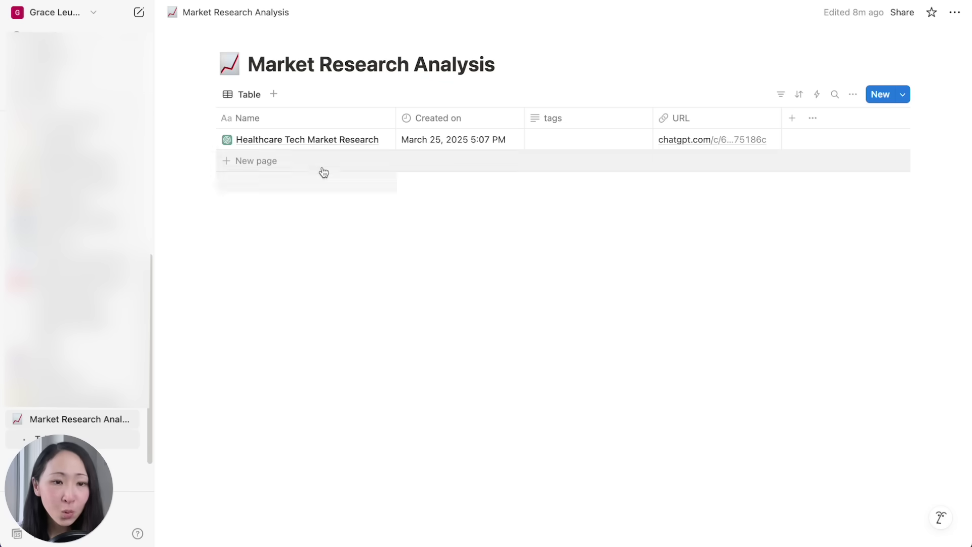
{"action": "left_click", "coordinate": [373, 139]}
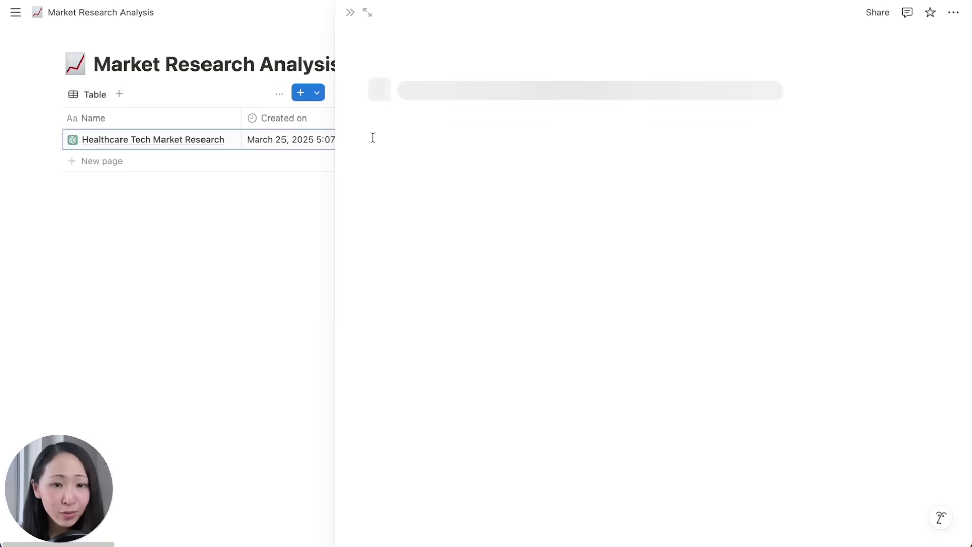
Examine the saved healthcare page, checking the collapsible first prompt, the answers, the research report and the entry strategy recommendation
{"action": "scroll", "coordinate": [648, 306], "scroll_direction": "down", "scroll_amount": 5}
{"action": "left_click", "coordinate": [391, 84]}
{"action": "left_click_drag", "start_coordinate": [406, 109], "coordinate": [722, 244]}
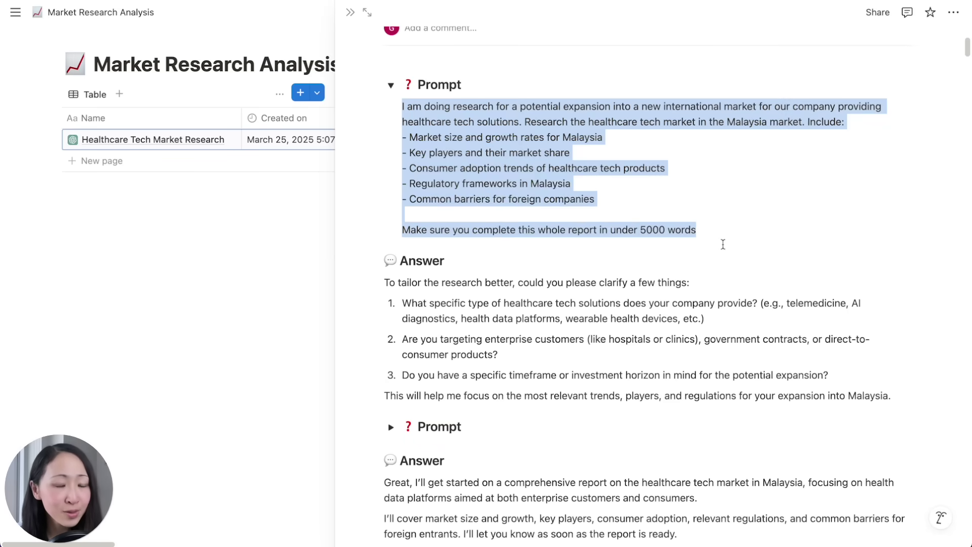
{"action": "left_click", "coordinate": [391, 85]}
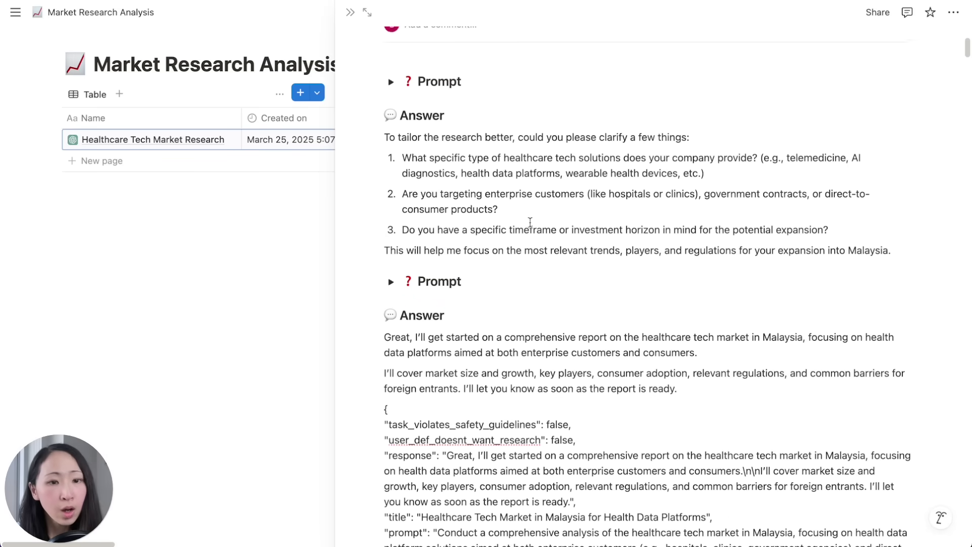
{"action": "left_click", "coordinate": [391, 277]}
{"action": "scroll", "coordinate": [637, 274], "scroll_direction": "down", "scroll_amount": 8}
{"action": "scroll", "coordinate": [636, 275], "scroll_direction": "down", "scroll_amount": 15}
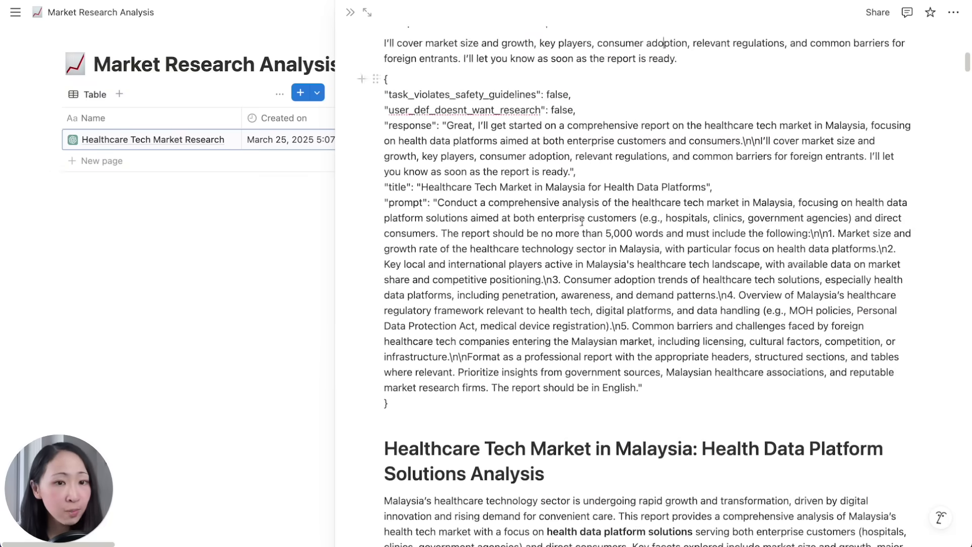
{"action": "left_click_drag", "start_coordinate": [967, 120], "coordinate": [965, 469]}
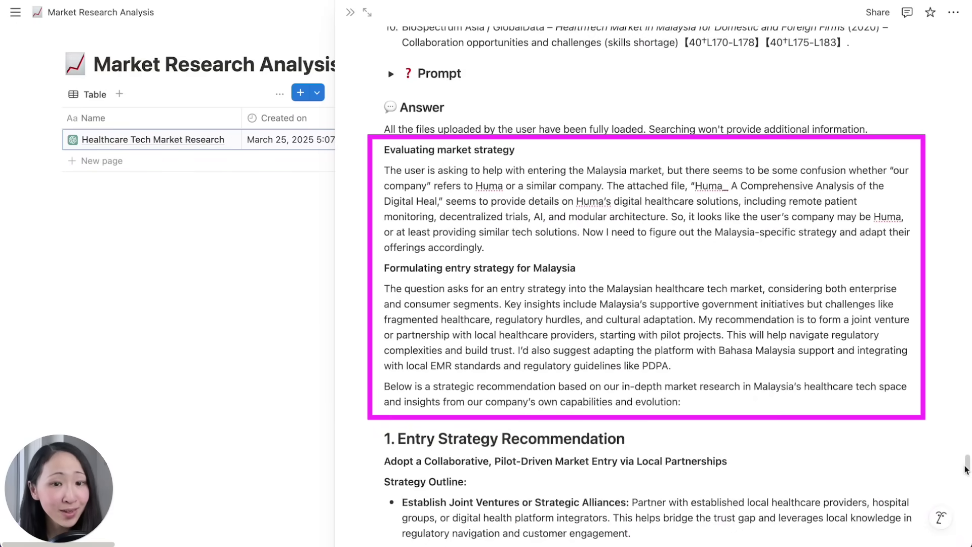
{"action": "left_click_drag", "start_coordinate": [966, 469], "coordinate": [969, 354]}
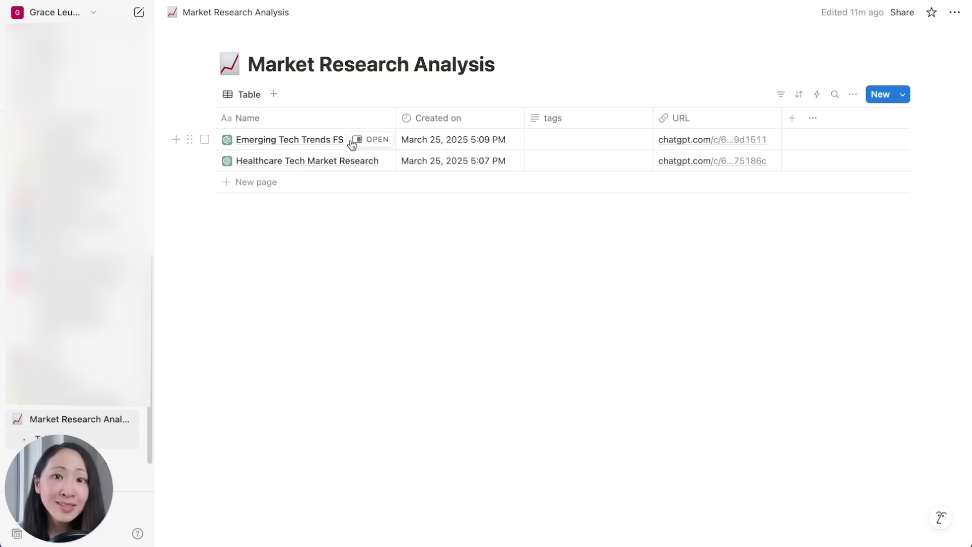
Open the Emerging Tech Trends FS page in the Notion database and skim its prompts, answers and AI trends
{"action": "left_click", "coordinate": [352, 144]}
{"action": "scroll", "coordinate": [706, 315], "scroll_direction": "down", "scroll_amount": 20}
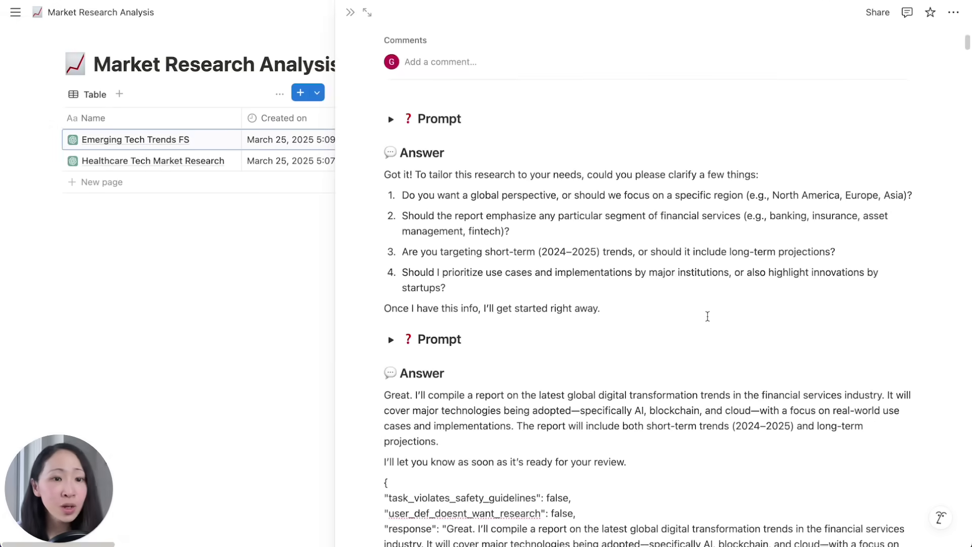
{"action": "scroll", "coordinate": [705, 318], "scroll_direction": "down", "scroll_amount": 5}
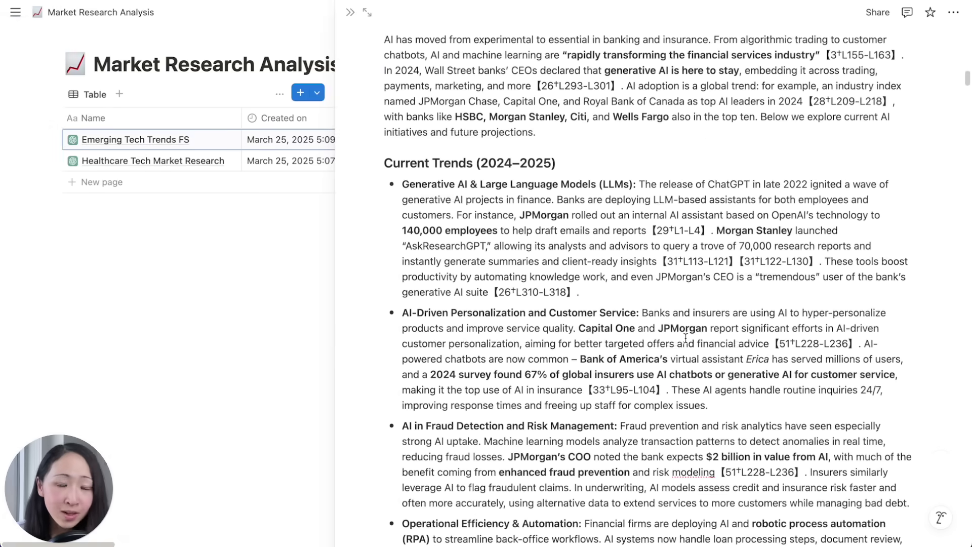
{"action": "left_click_drag", "start_coordinate": [967, 97], "coordinate": [969, 164]}
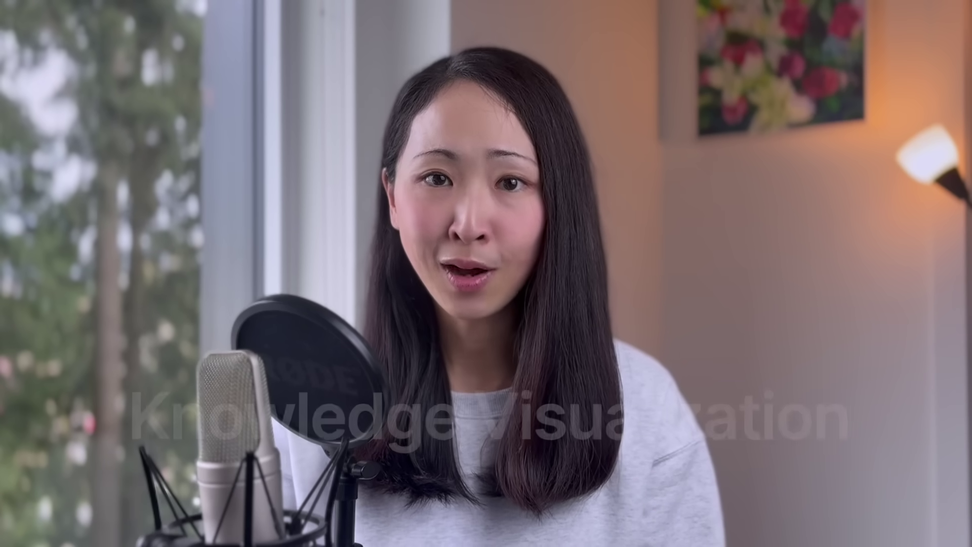
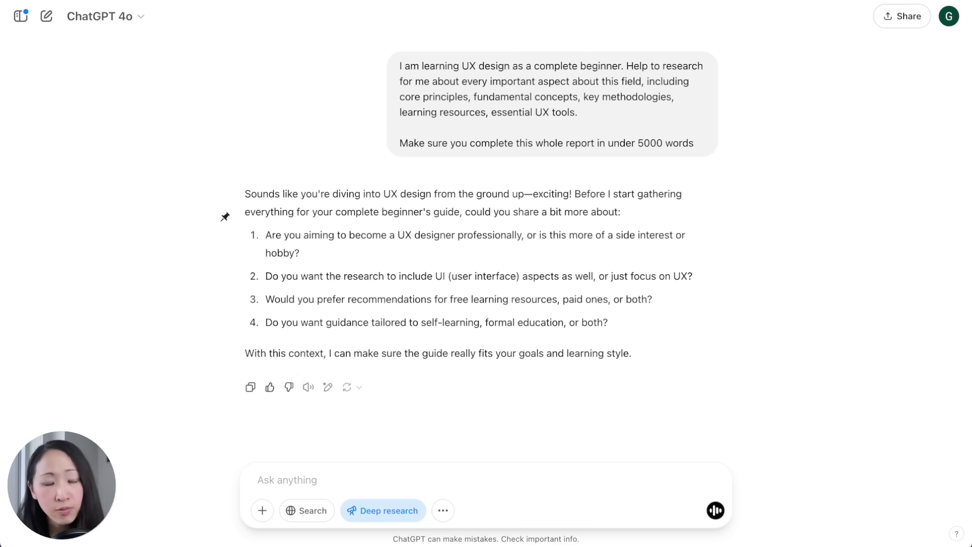
Answer ChatGPT's UX research questions: yes, for career growth purpose; just UX; both free and paid resources; both self-learning and formal education
{"action": "type", "text": "1. Yes, for career growth purpose 2. Just UX 3. Both 4. Both"}
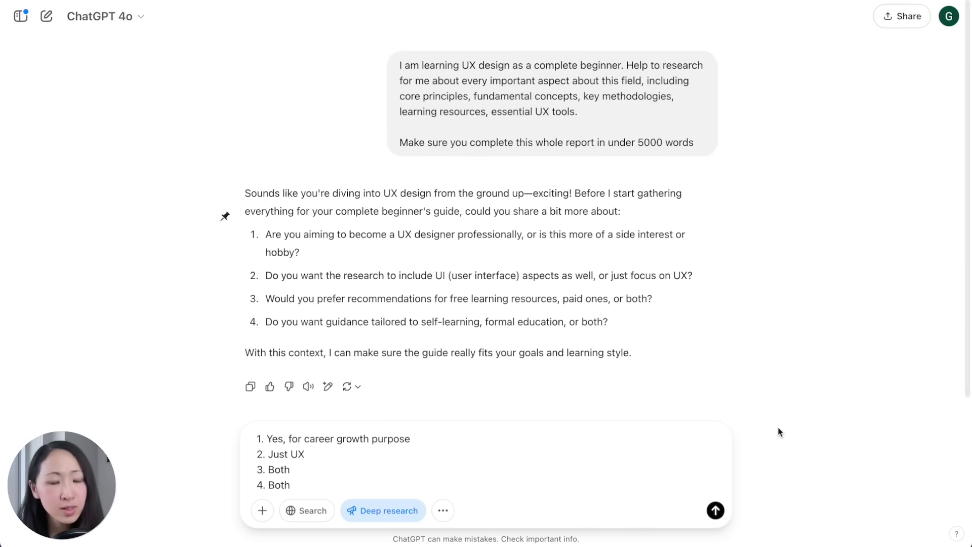
{"action": "key", "text": "Return"}
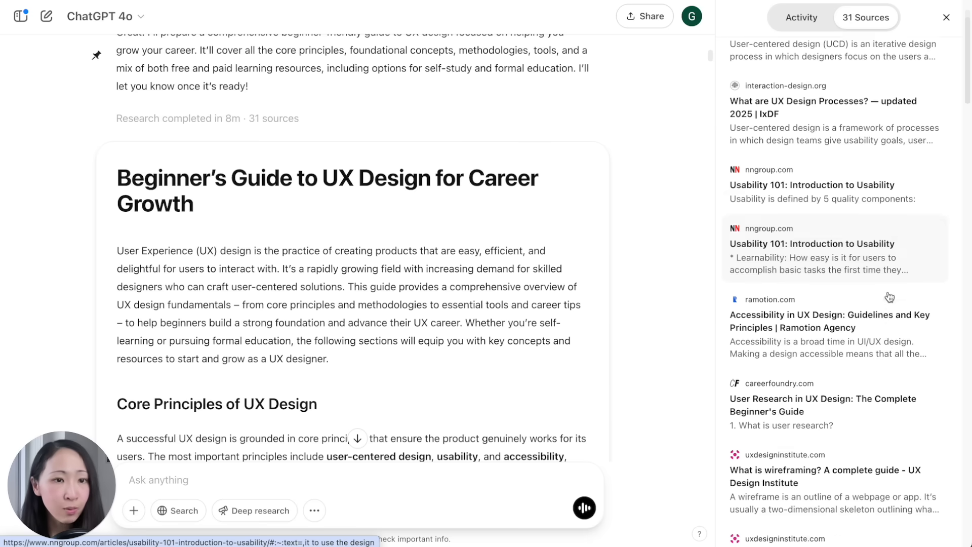
Browse the sources of the UX design research, including the UX Design Institute wireframing guide
{"action": "scroll", "coordinate": [889, 296], "scroll_direction": "down", "scroll_amount": 3}
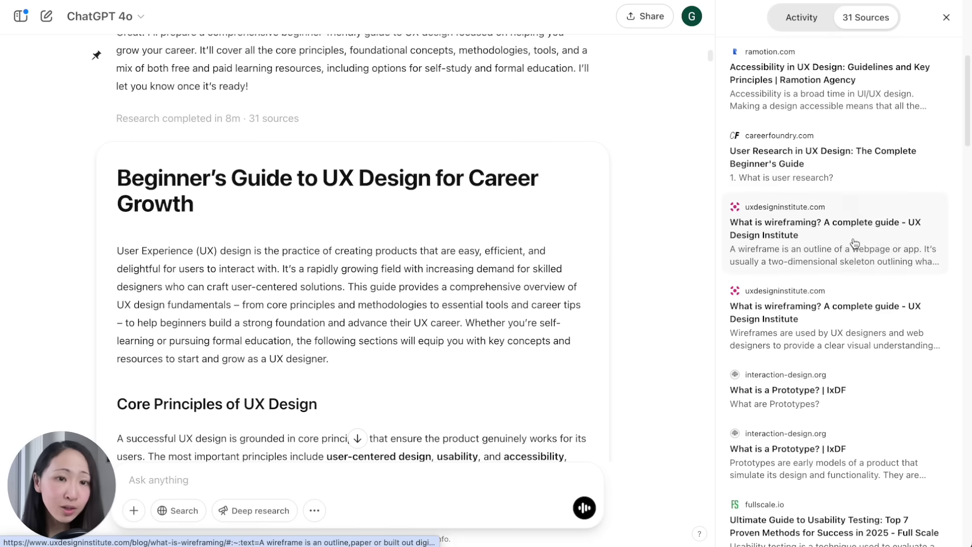
{"action": "left_click", "coordinate": [855, 245]}
{"action": "scroll", "coordinate": [850, 255], "scroll_direction": "down", "scroll_amount": 2}
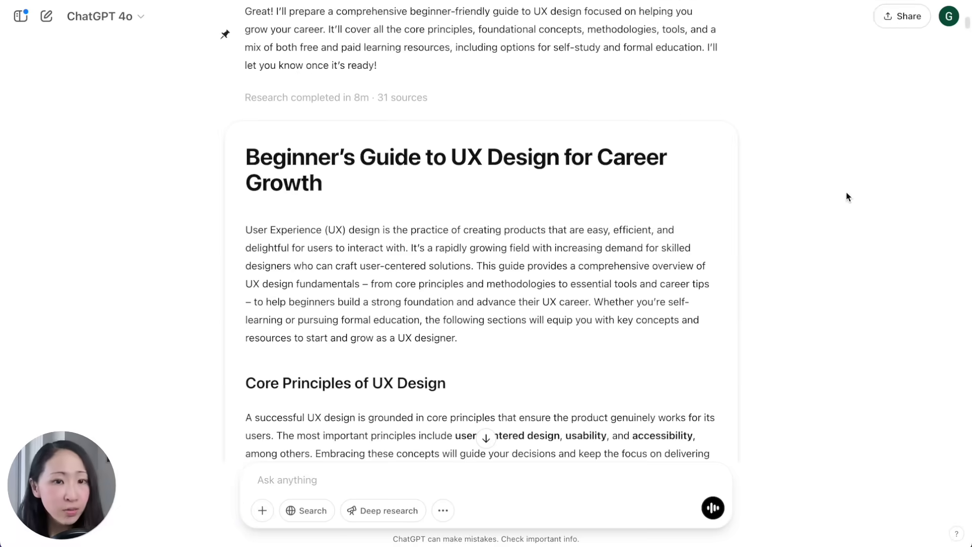
Skim the UX design guide from core principles through tools and learning resources to the practical career tips
{"action": "scroll", "coordinate": [793, 229], "scroll_direction": "down", "scroll_amount": 7}
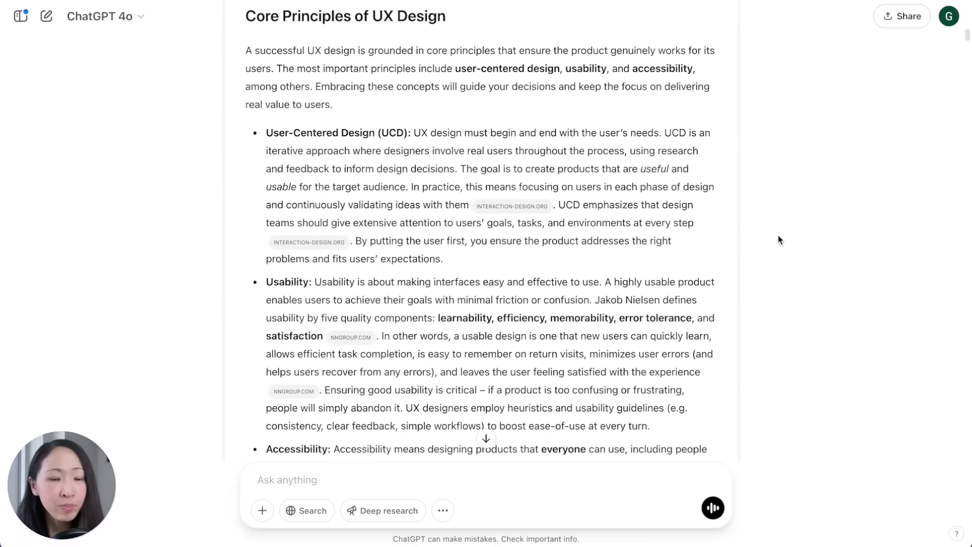
{"action": "scroll", "coordinate": [779, 240], "scroll_direction": "down", "scroll_amount": 20}
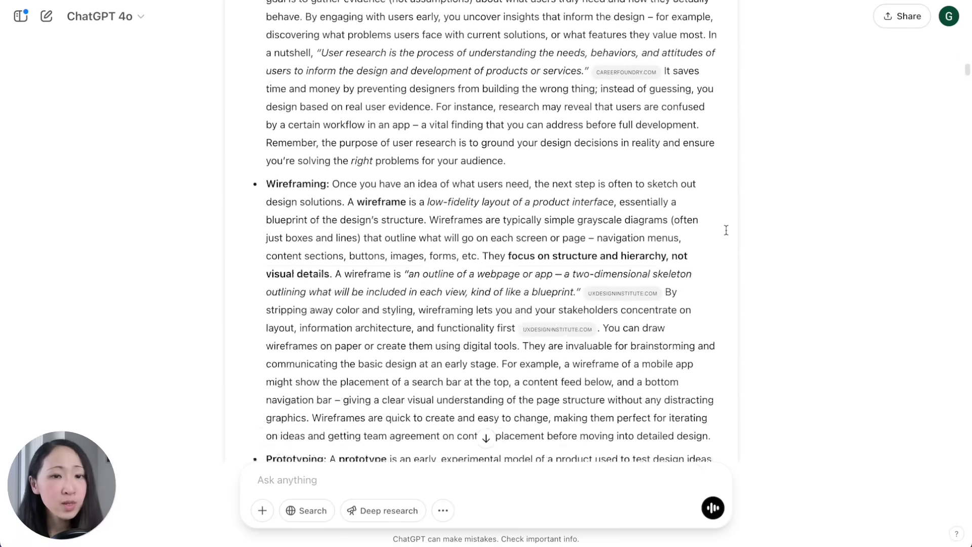
{"action": "scroll", "coordinate": [726, 229], "scroll_direction": "down", "scroll_amount": 20}
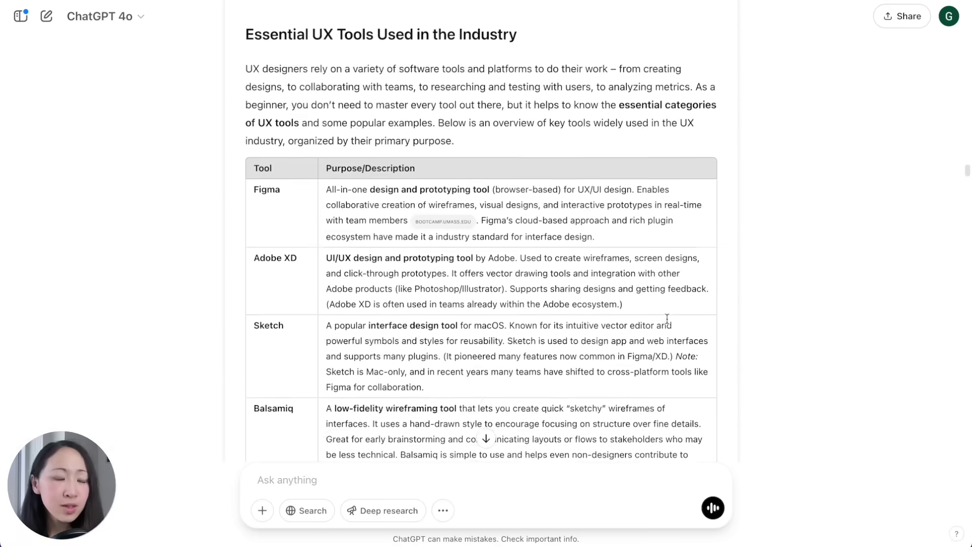
{"action": "scroll", "coordinate": [667, 319], "scroll_direction": "down", "scroll_amount": 20}
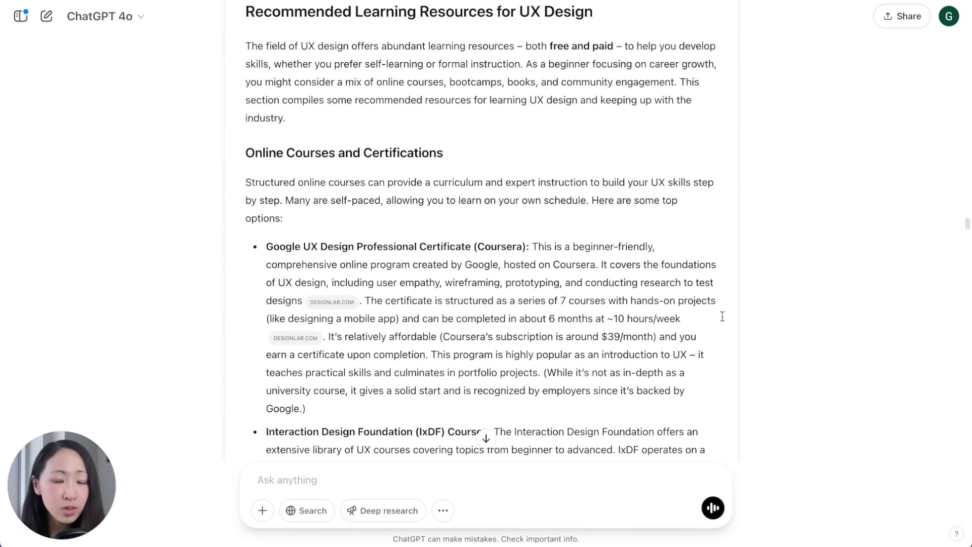
{"action": "scroll", "coordinate": [722, 316], "scroll_direction": "down", "scroll_amount": 20}
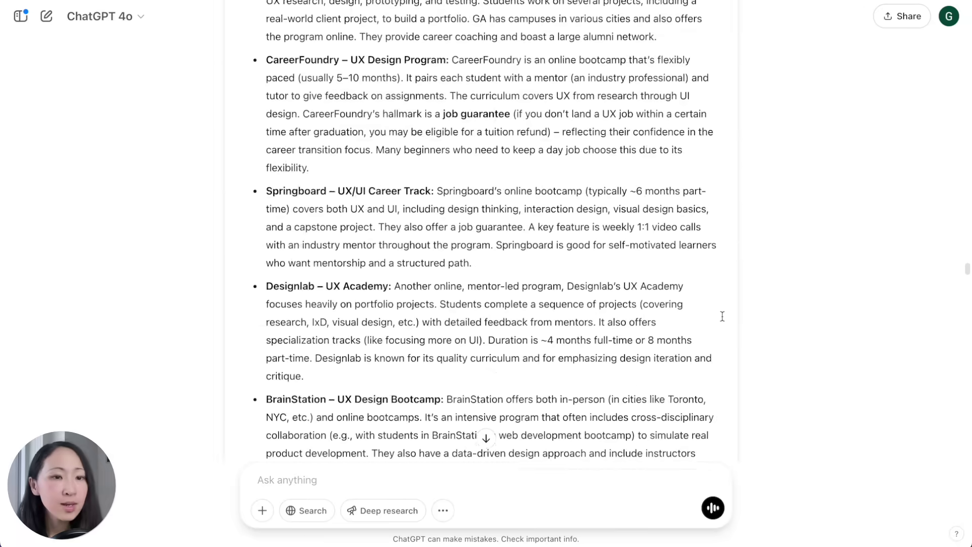
{"action": "scroll", "coordinate": [613, 287], "scroll_direction": "down", "scroll_amount": 20}
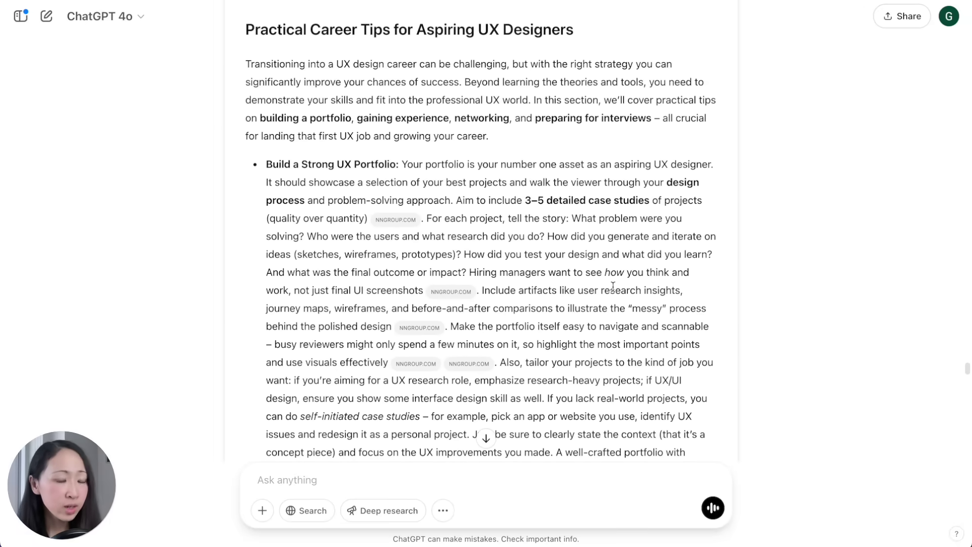
{"action": "scroll", "coordinate": [612, 287], "scroll_direction": "down", "scroll_amount": 15}
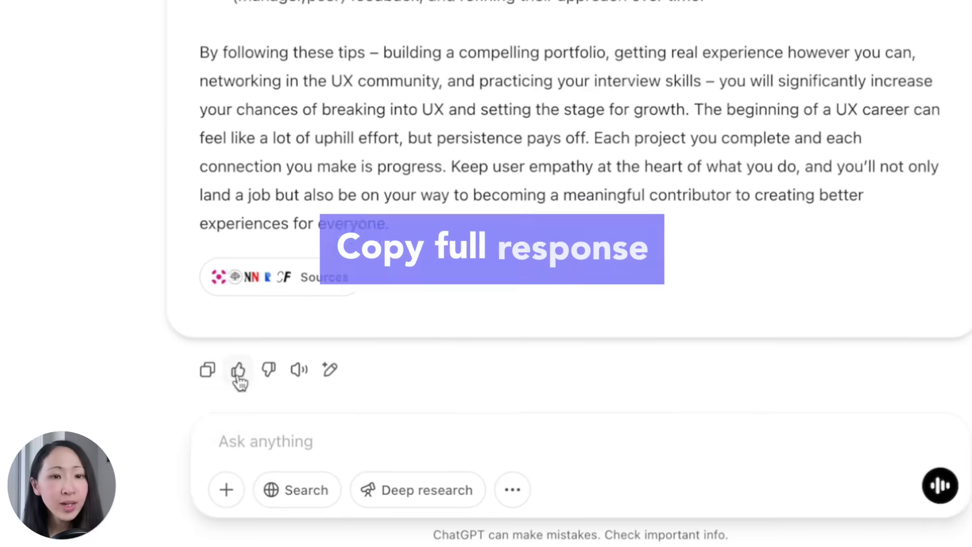
Copy the full UX guide response and insert it as a copied-text source in the UX Design Learning notebook in NotebookLM
{"action": "left_click", "coordinate": [251, 434]}
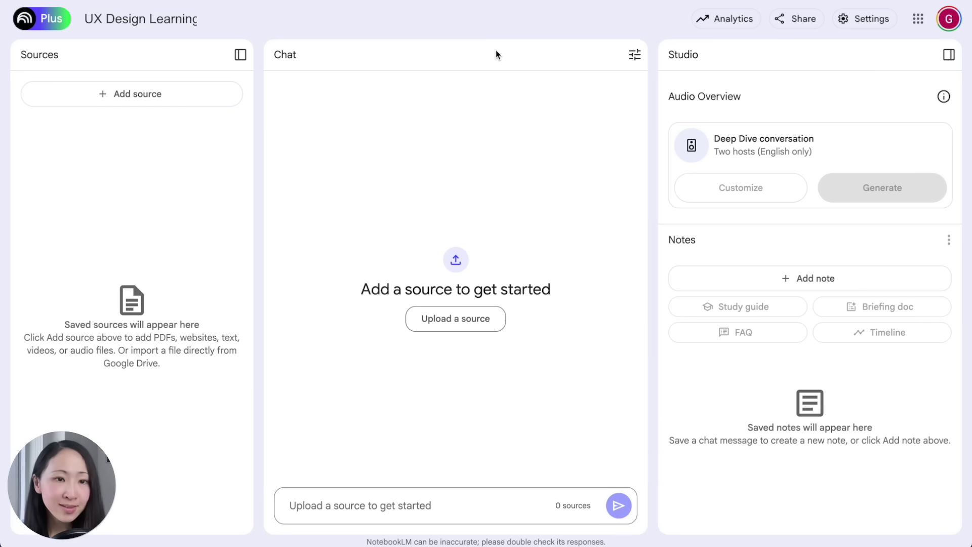
{"action": "left_click", "coordinate": [177, 93]}
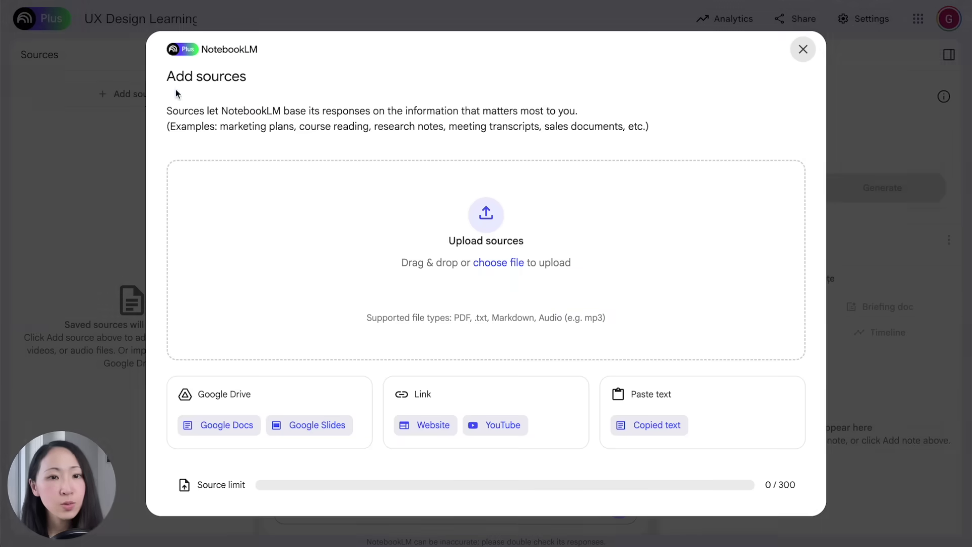
{"action": "left_click", "coordinate": [658, 430]}
{"action": "left_click", "coordinate": [550, 270]}
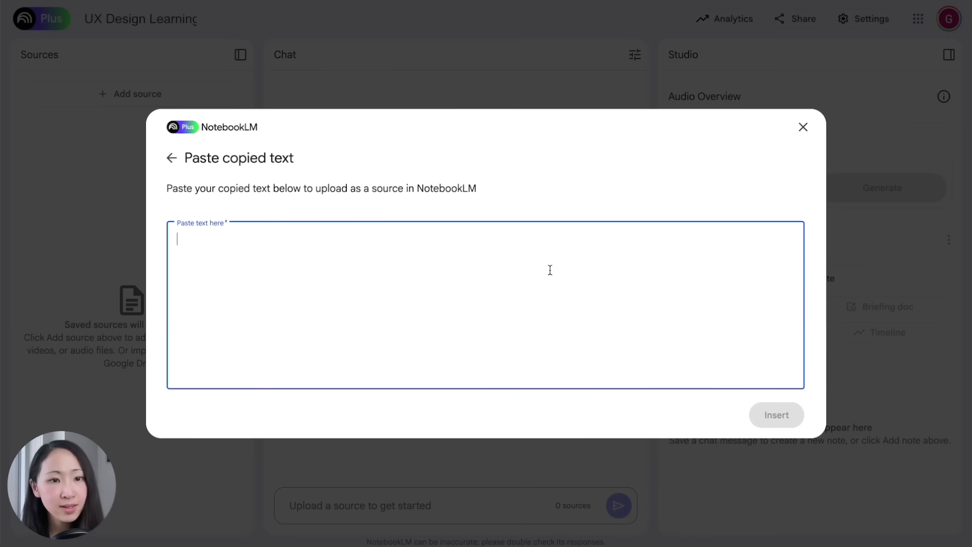
{"action": "key", "text": "ctrl+v"}
{"action": "scroll", "coordinate": [549, 272], "scroll_direction": "up", "scroll_amount": 15}
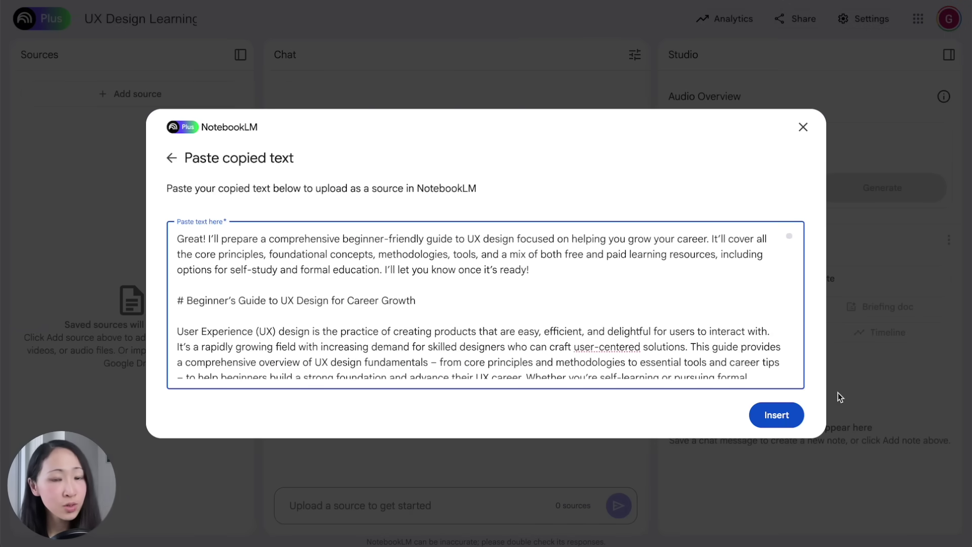
{"action": "left_click", "coordinate": [784, 416]}
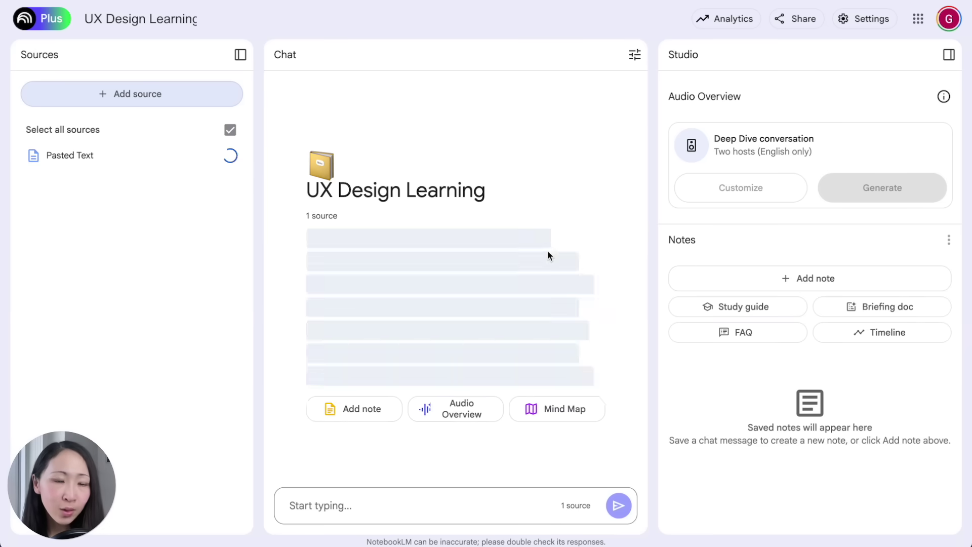
Rename the pasted text source as UX Design Learning Deep Research
{"action": "left_click", "coordinate": [34, 160]}
{"action": "left_click", "coordinate": [72, 225]}
{"action": "type", "text": "UX "}
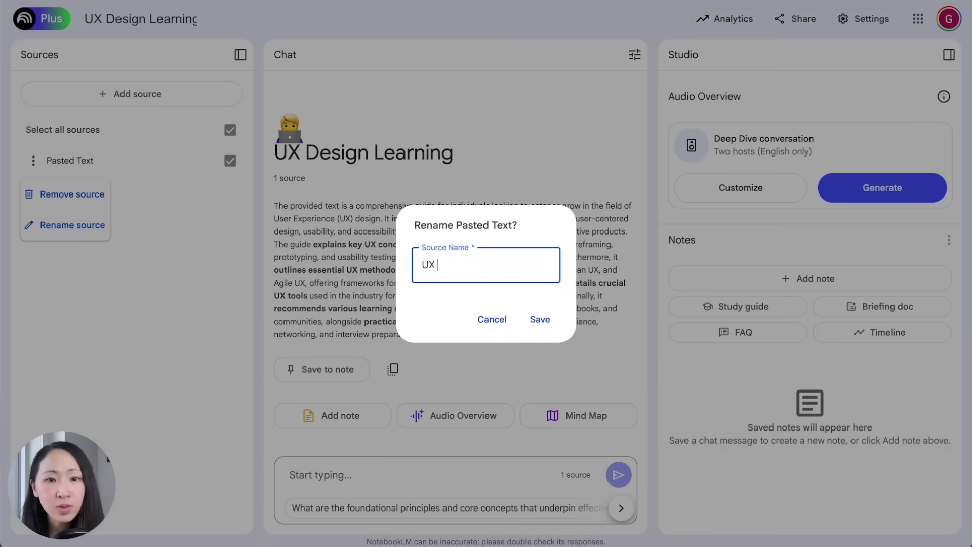
{"action": "type", "text": "Design Learning Deep Research"}
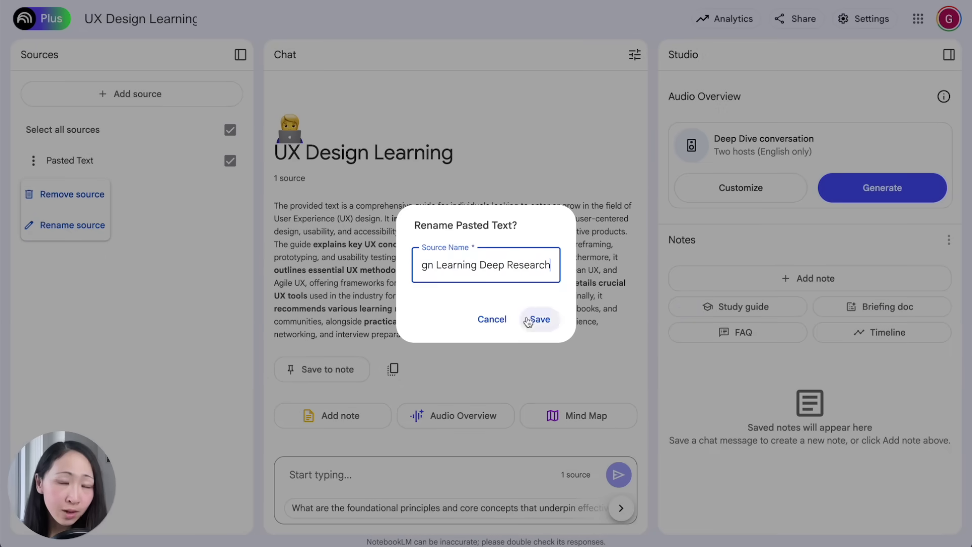
{"action": "left_click", "coordinate": [537, 318]}
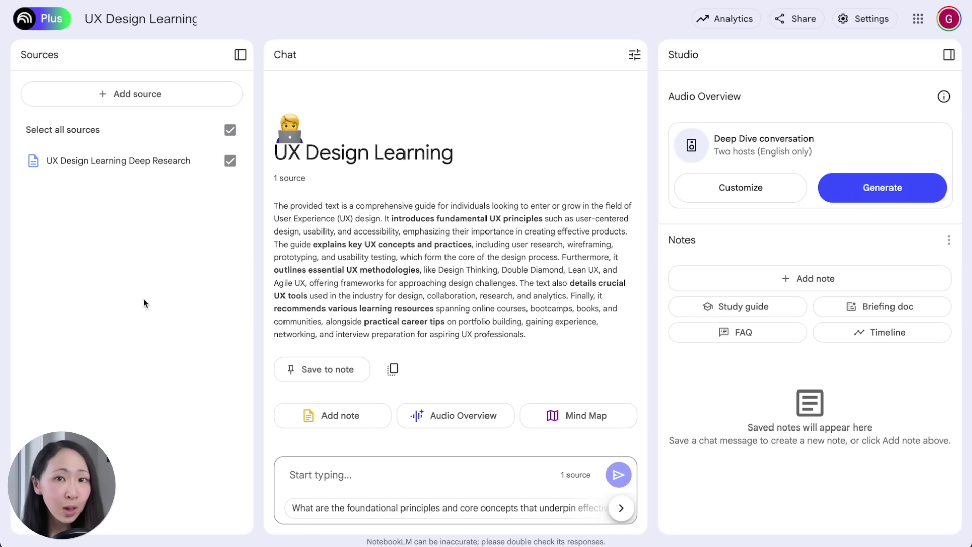
Generate a mind map from the UX Design Learning Deep Research source
{"action": "left_click", "coordinate": [600, 418]}
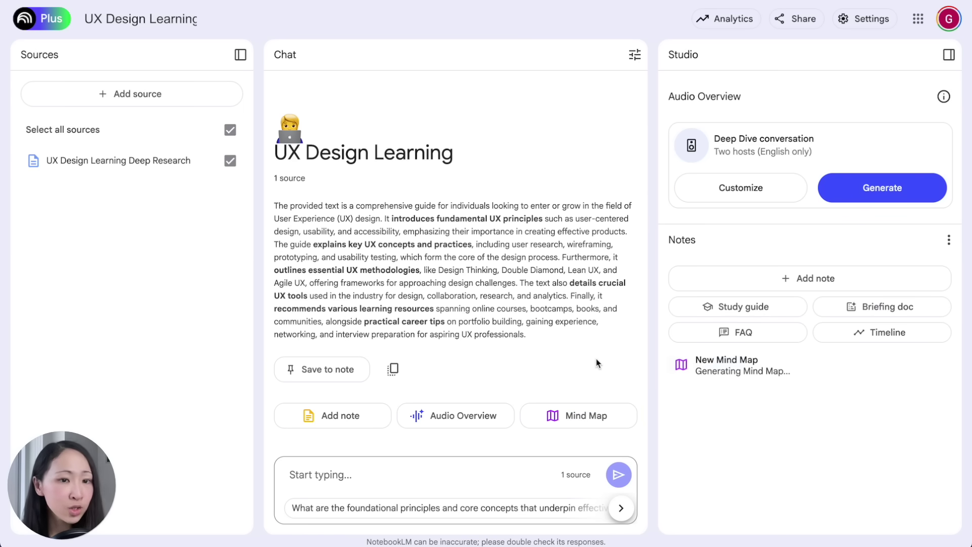
Open the Beginner's Guide to UX Design mind map and expand Core Principles, Fundamental Concepts & Practices, User Research and Wireframing
{"action": "left_click", "coordinate": [784, 366]}
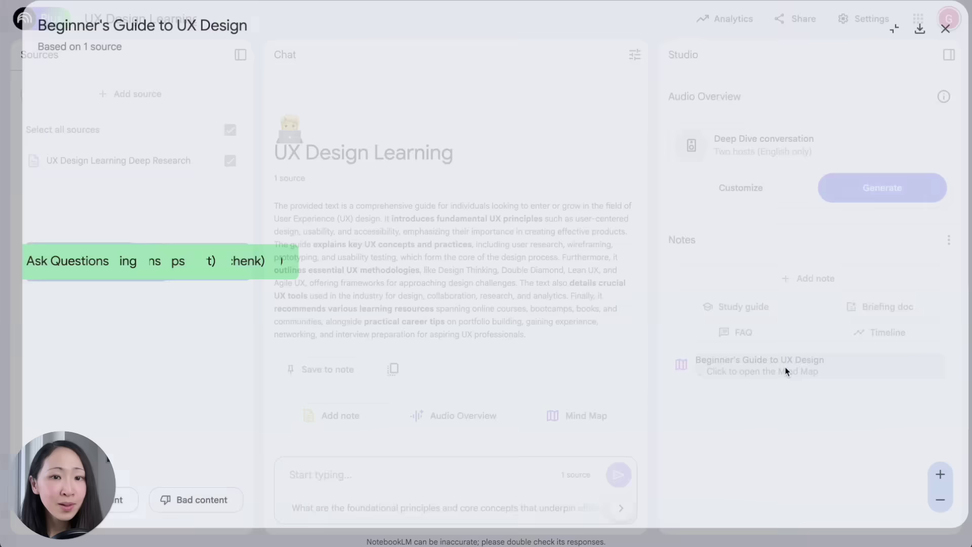
{"action": "left_click_drag", "start_coordinate": [651, 408], "coordinate": [530, 392]}
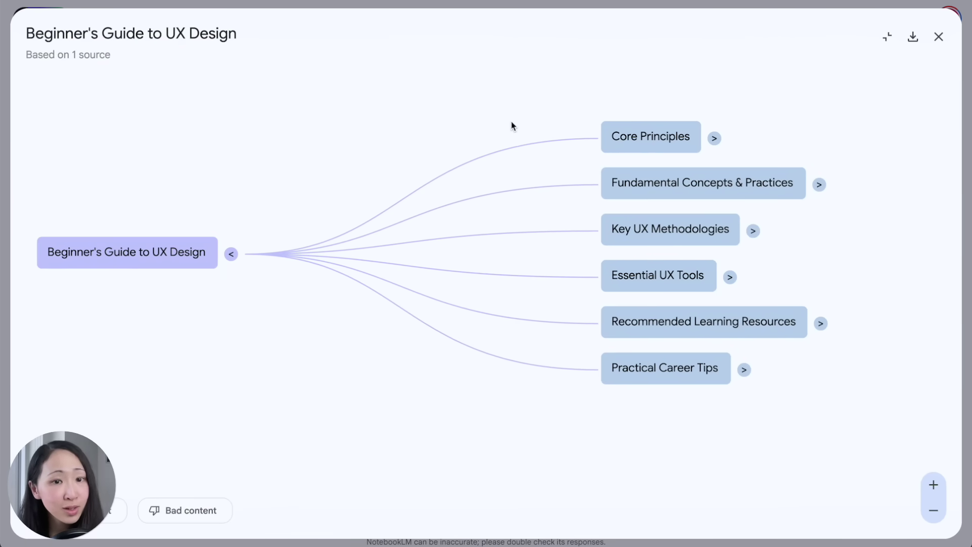
{"action": "left_click", "coordinate": [713, 140]}
{"action": "left_click", "coordinate": [512, 258]}
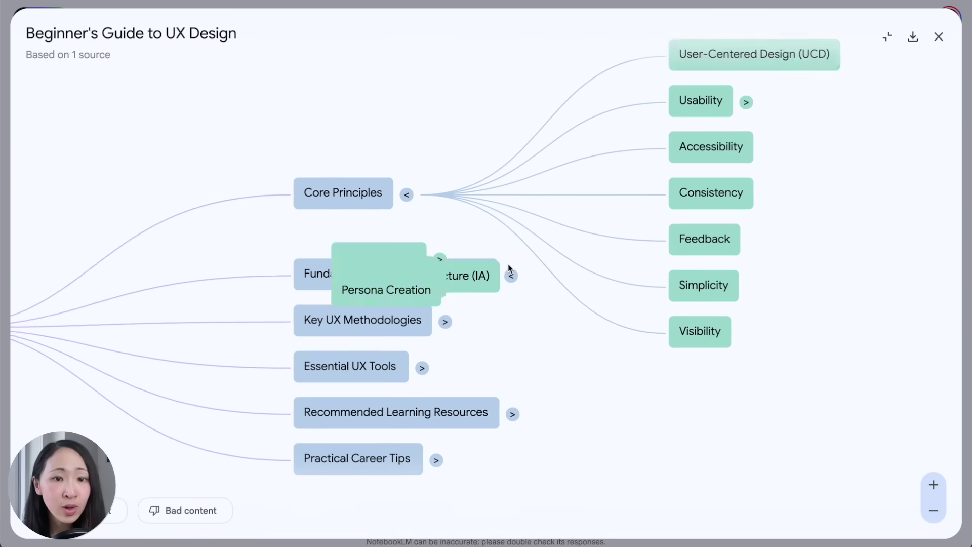
{"action": "left_click", "coordinate": [691, 97]}
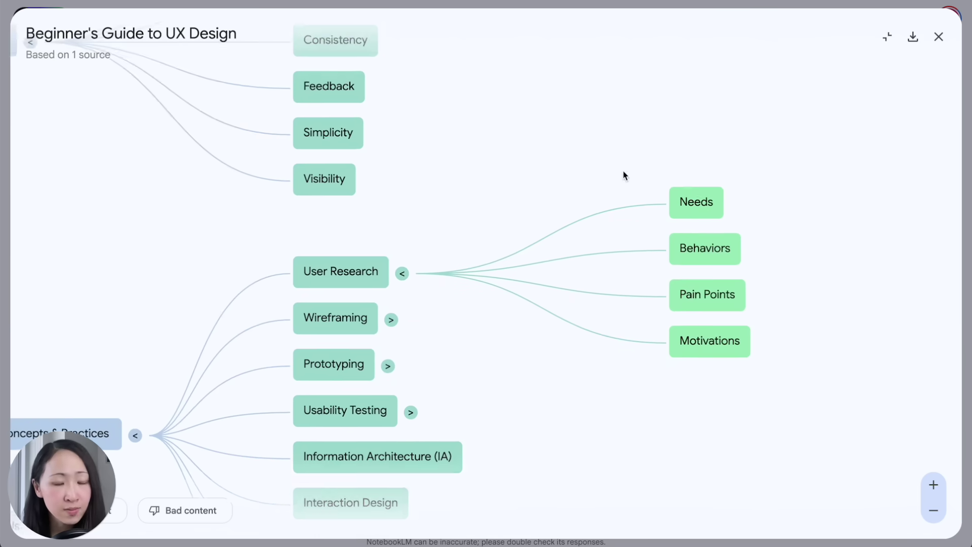
{"action": "left_click", "coordinate": [495, 168]}
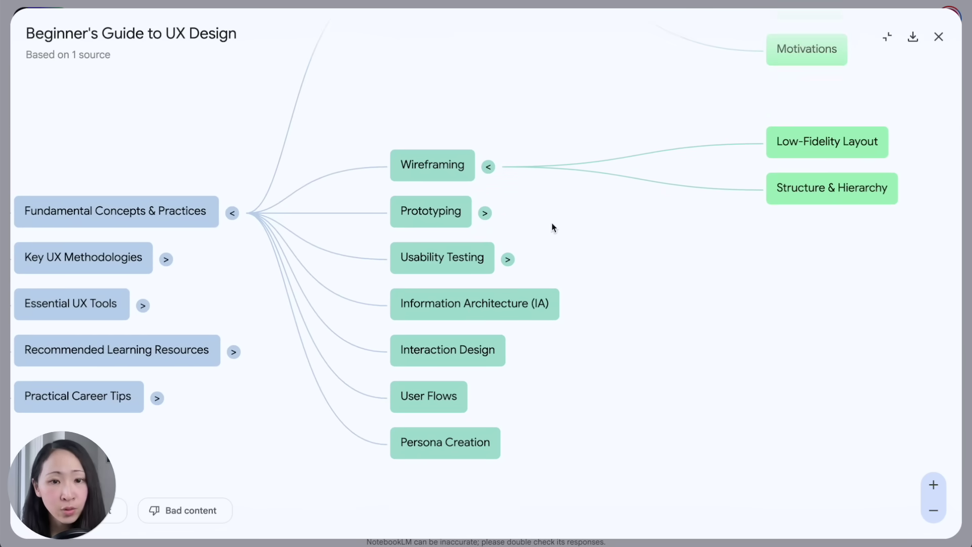
{"action": "left_click_drag", "start_coordinate": [553, 226], "coordinate": [500, 265]}
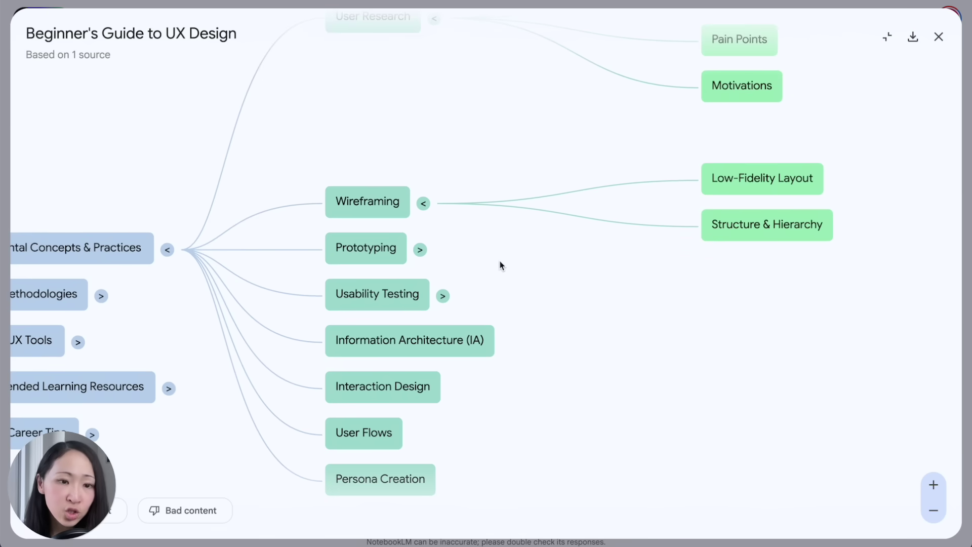
Ask the notebook chat about Low-Fidelity Layout from its mind map node, close the map and read the answer
{"action": "left_click", "coordinate": [758, 183]}
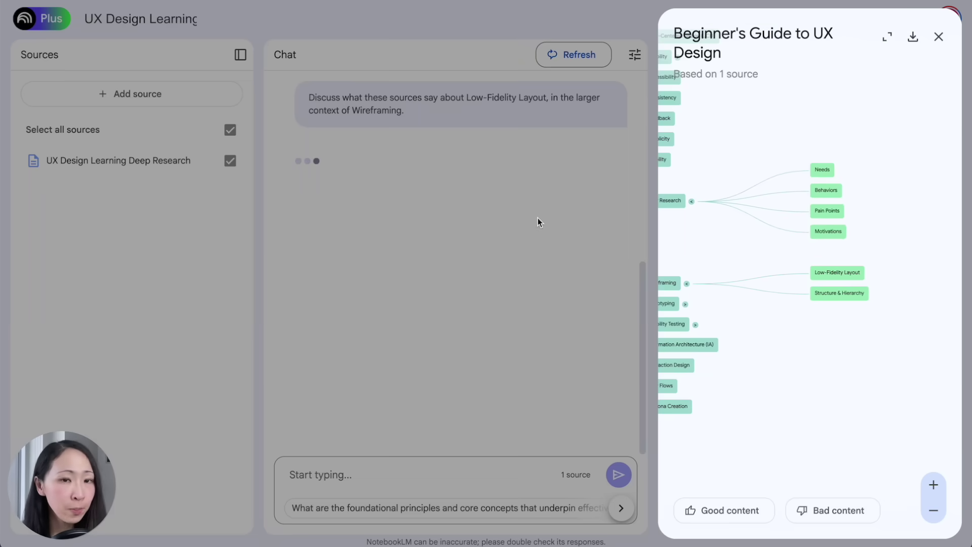
{"action": "left_click", "coordinate": [538, 218]}
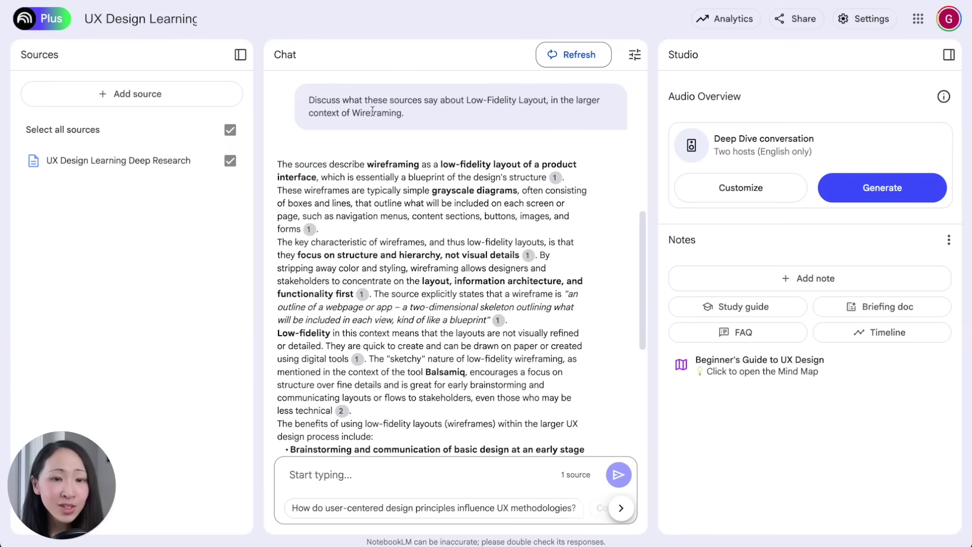
{"action": "scroll", "coordinate": [373, 127], "scroll_direction": "down", "scroll_amount": 2}
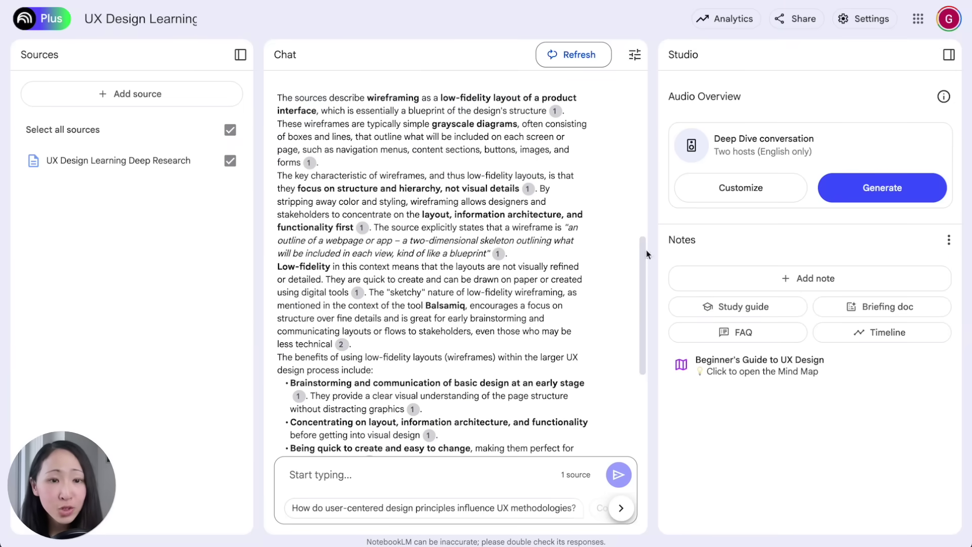
{"action": "scroll", "coordinate": [642, 269], "scroll_direction": "down", "scroll_amount": 3}
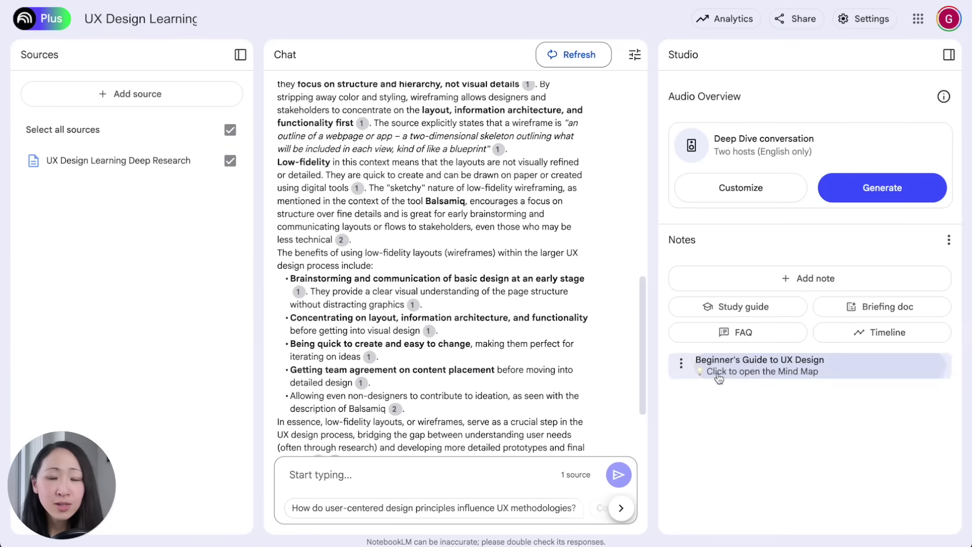
Reopen the mind map and expand its main branches, including Practical Career Tips, Recommended Learning Resources and Core Principles
{"action": "left_click", "coordinate": [719, 375]}
{"action": "left_click", "coordinate": [740, 346]}
{"action": "left_click", "coordinate": [507, 226]}
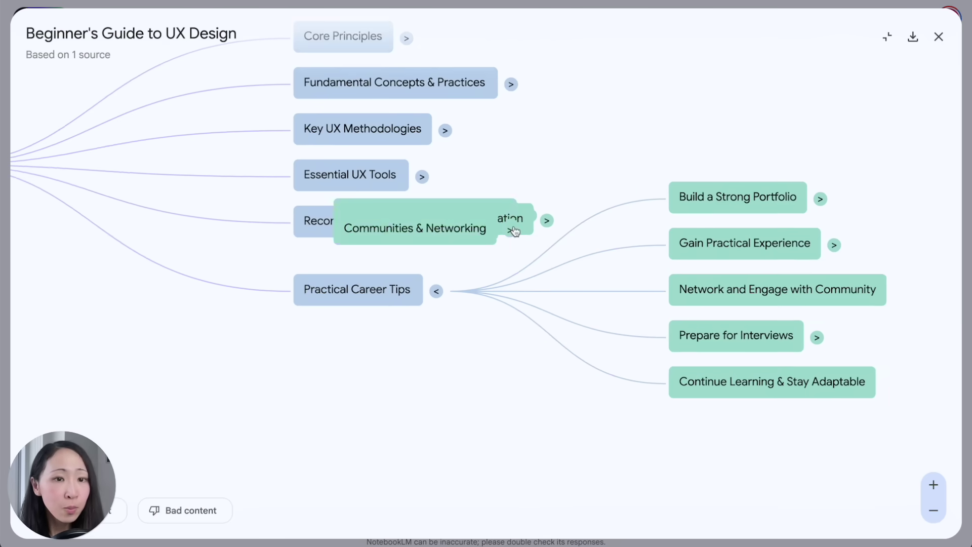
{"action": "left_click_drag", "start_coordinate": [663, 119], "coordinate": [733, 164]}
{"action": "left_click", "coordinate": [618, 299]}
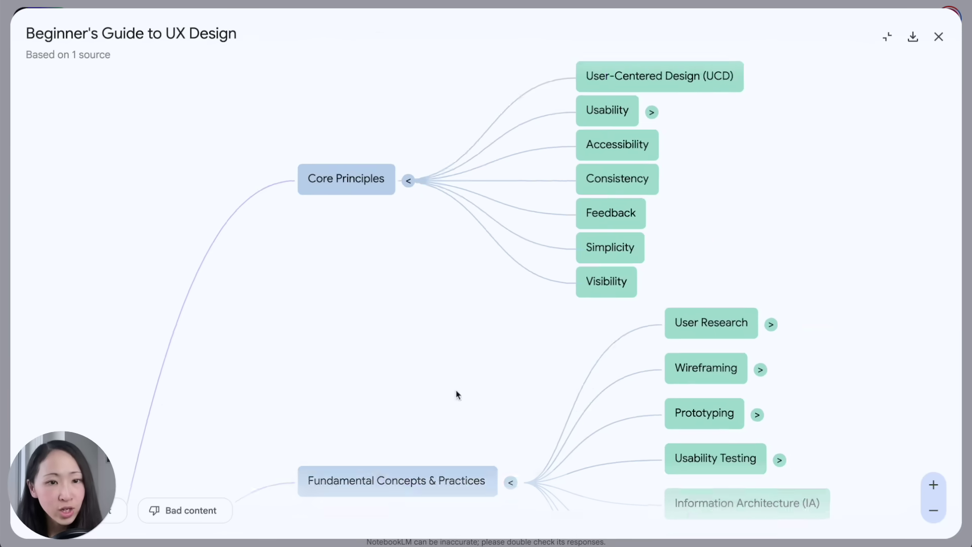
Export the expanded mind map as a PNG image and look through the downloaded file
{"action": "left_click", "coordinate": [913, 39]}
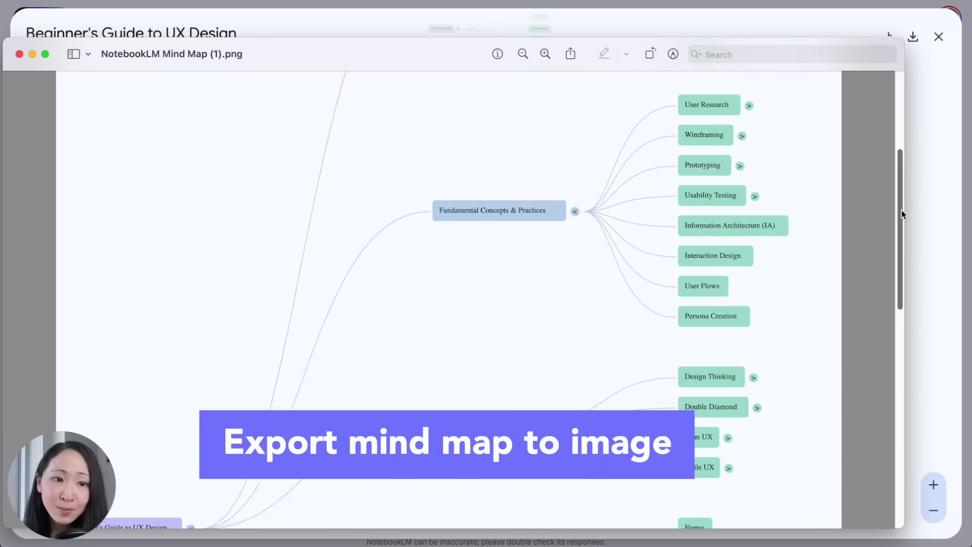
{"action": "key", "text": "super+minus"}
{"action": "scroll", "coordinate": [449, 299], "scroll_direction": "down", "scroll_amount": 10}
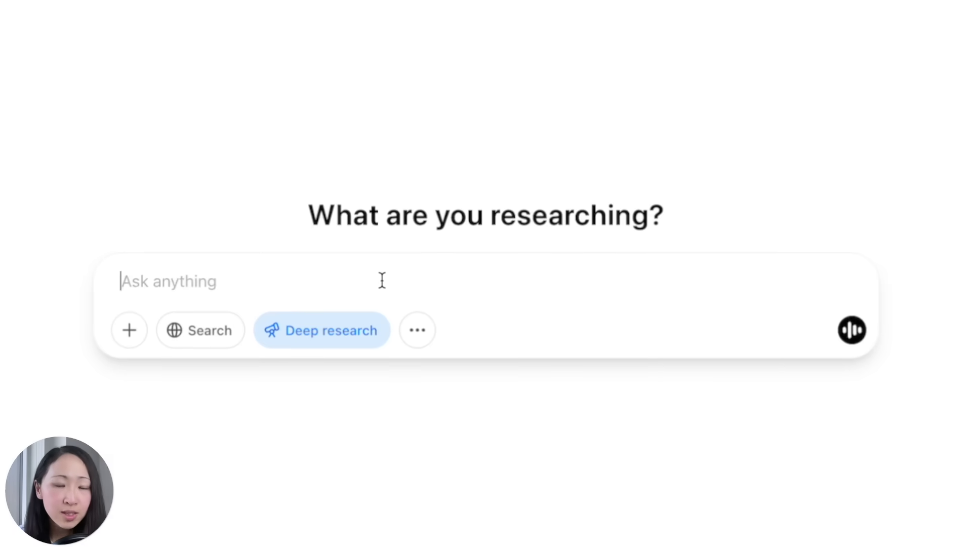
In ChatGPT, submit a Deep research prompt on residential home interior design customers' frustrations, wording, valued features, decision factors, budgets and experiences, with quotes, under 5000 words
{"action": "type", "text": "I am doing audience research for a home interior design service brand targeting residential clients. Find how real customers talk about home interior design services online. Search reviews, social media, forums, and comments across multiple platforms including Reddit, X, Quora, and specialized home improvement communities. to discover: - Their biggest frustrations about home interior design - Words they actually use when describing problems - Features and services they value most - Decision factors that influence using home interior design service - Budget considerations and price sensitivity - Examples of excellent vs. disappointing experiences  Include direct quotes from real customers showing these patterns. Make sure you complete this whole report in under 5000 words"}
{"action": "scroll", "coordinate": [655, 282], "scroll_direction": "up", "scroll_amount": 5}
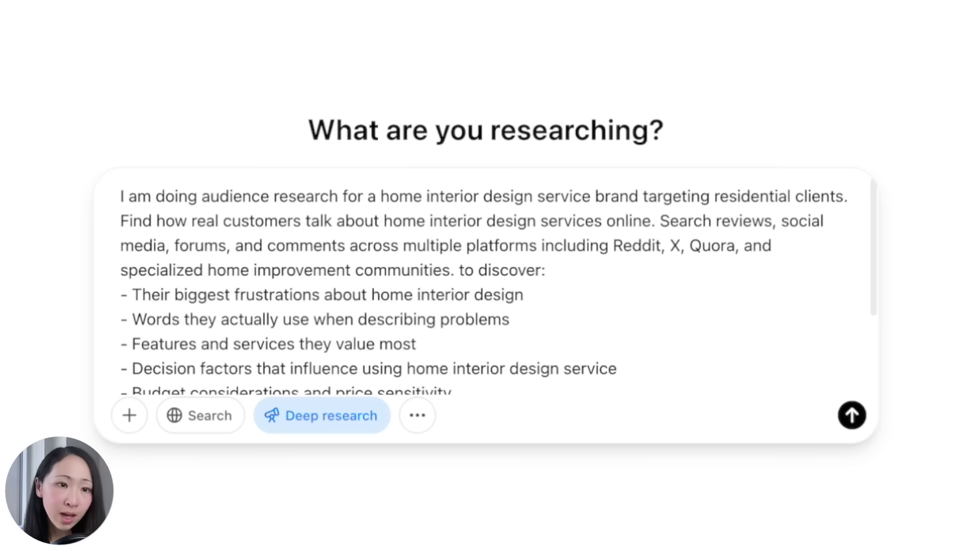
{"action": "scroll", "coordinate": [731, 371], "scroll_direction": "down", "scroll_amount": 3}
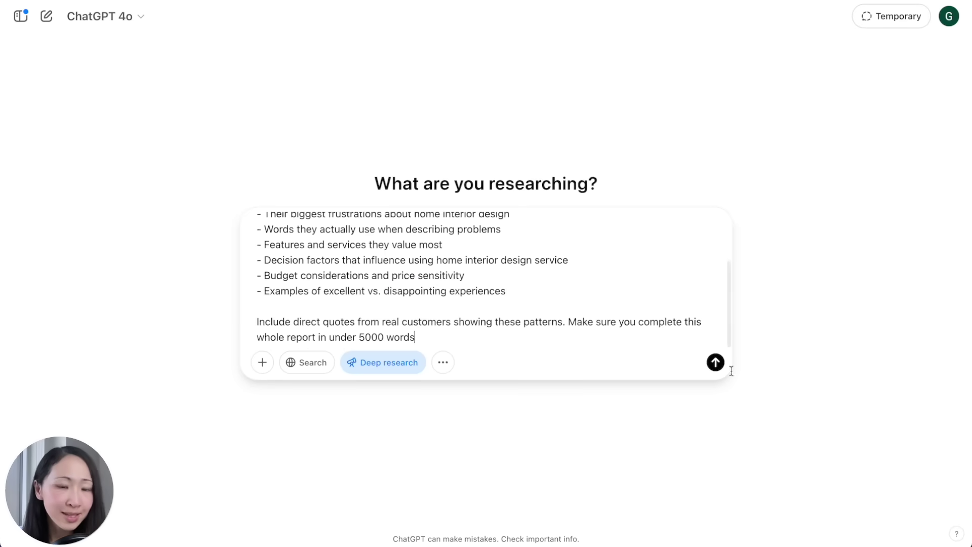
{"action": "key", "text": "Return"}
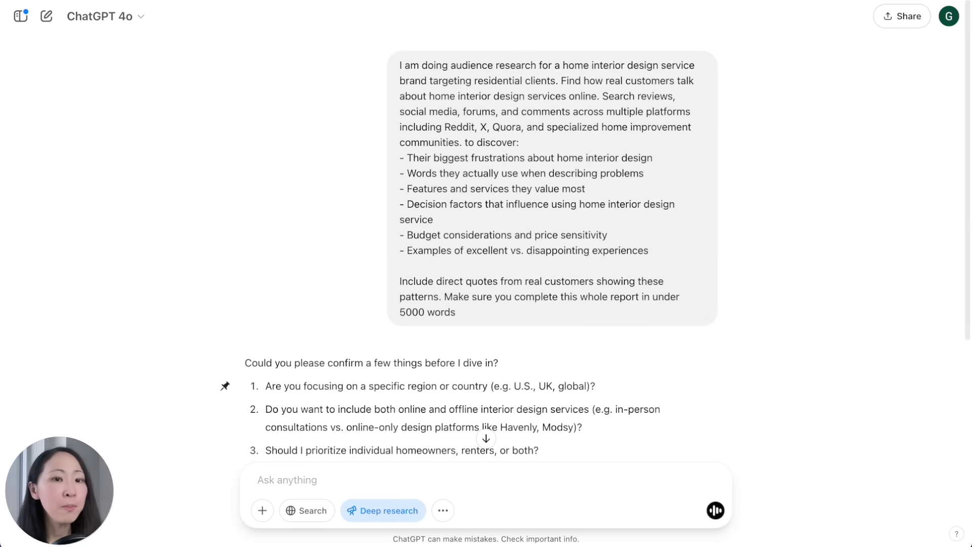
Answer the clarifying questions with 1. Global, 2. Both, 3. Homeowner, 4. Mix to start the research
{"action": "scroll", "coordinate": [539, 106], "scroll_direction": "down", "scroll_amount": 3}
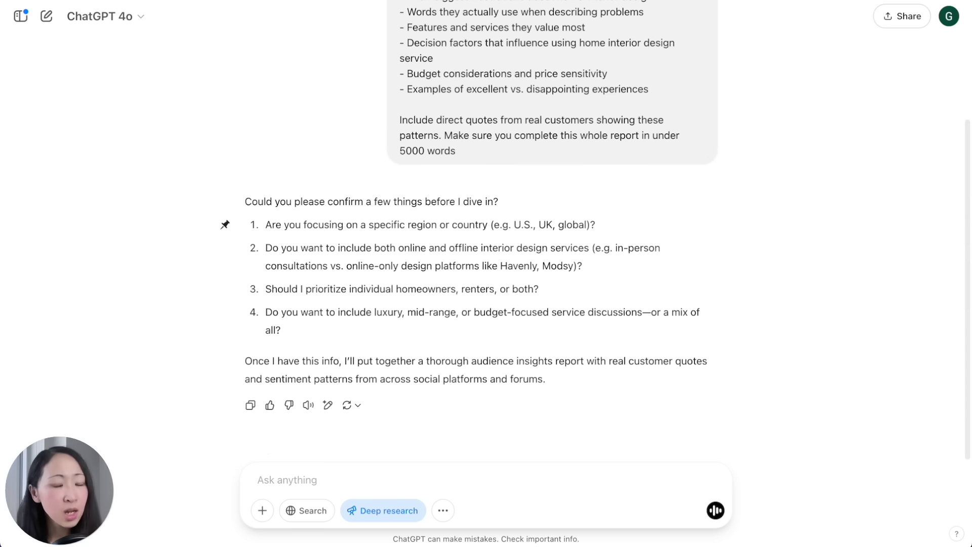
{"action": "type", "text": "1. Global 2. Both 3. Homeowner 4. Mix"}
{"action": "key", "text": "Return"}
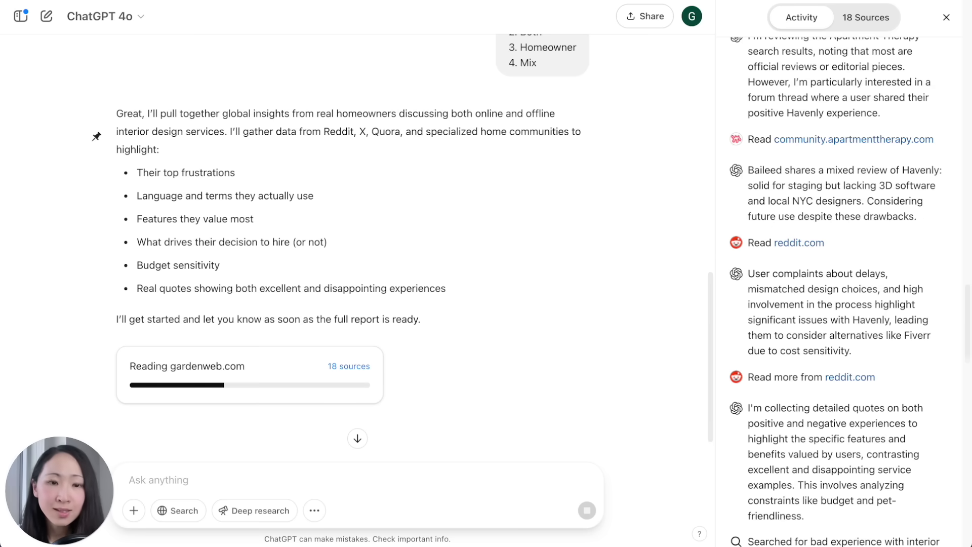
Browse the list of sources cited for the home interior design audience report
{"action": "left_click", "coordinate": [867, 17]}
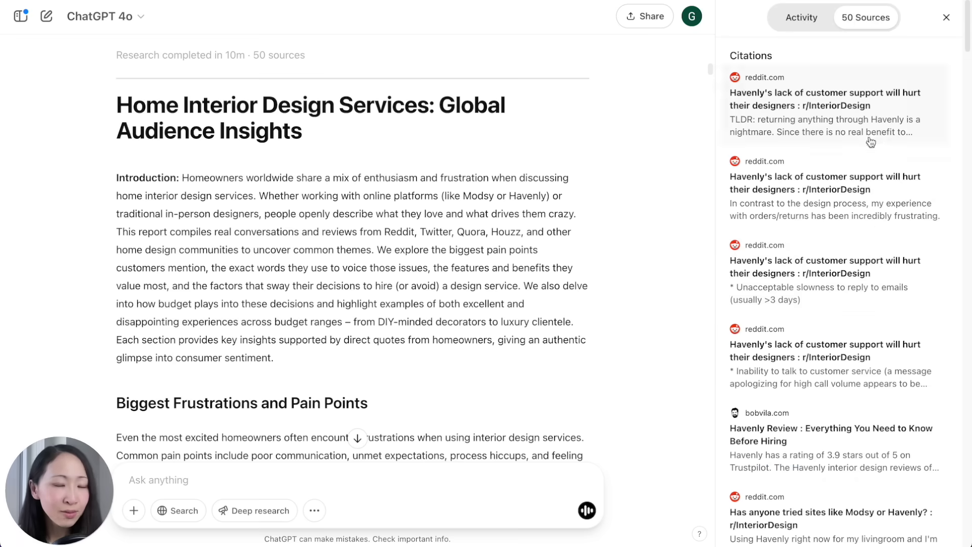
{"action": "scroll", "coordinate": [872, 254], "scroll_direction": "down", "scroll_amount": 5}
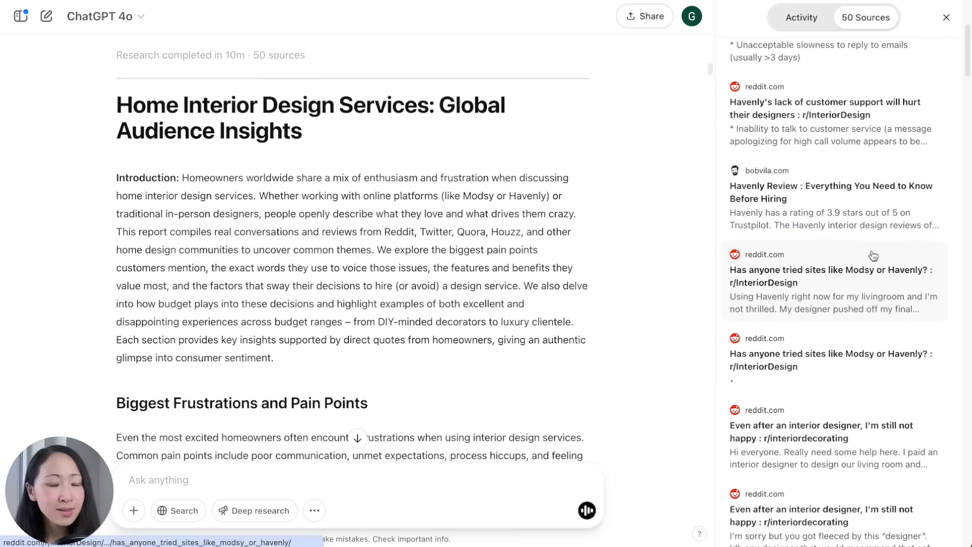
{"action": "scroll", "coordinate": [873, 255], "scroll_direction": "down", "scroll_amount": 15}
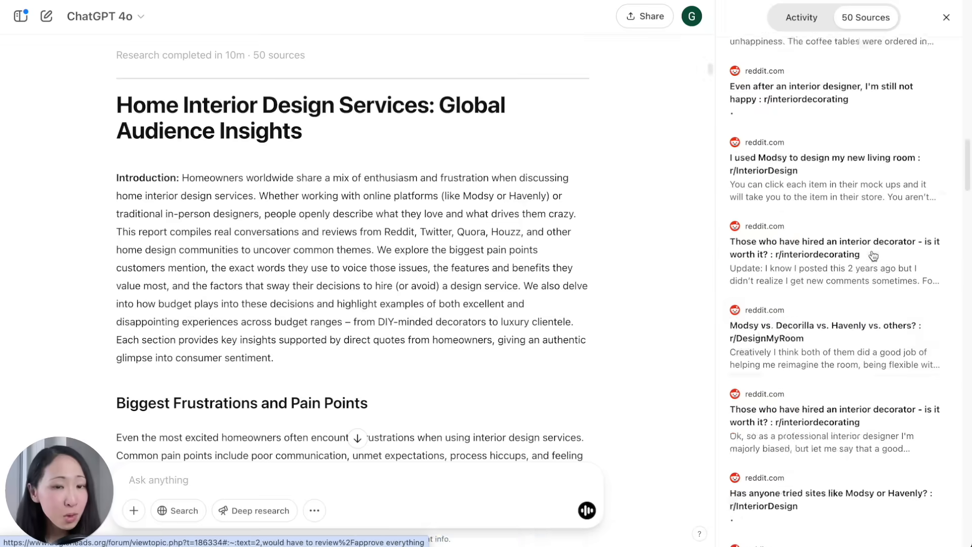
{"action": "scroll", "coordinate": [873, 255], "scroll_direction": "down", "scroll_amount": 15}
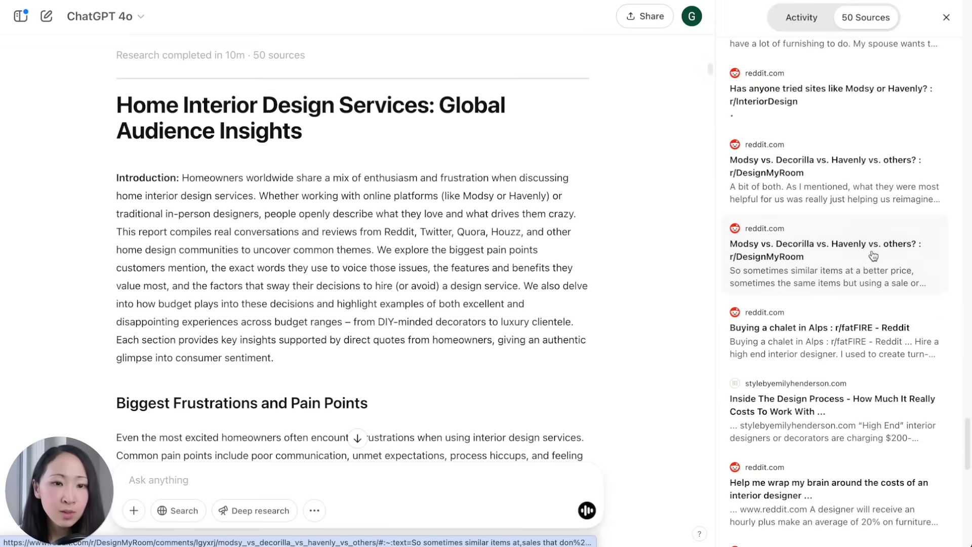
{"action": "scroll", "coordinate": [871, 256], "scroll_direction": "down", "scroll_amount": 3}
Return to the research activity log and skim the report from the biggest frustrations through the language customers use to describe problems
{"action": "left_click", "coordinate": [802, 17]}
{"action": "scroll", "coordinate": [503, 285], "scroll_direction": "down", "scroll_amount": 6}
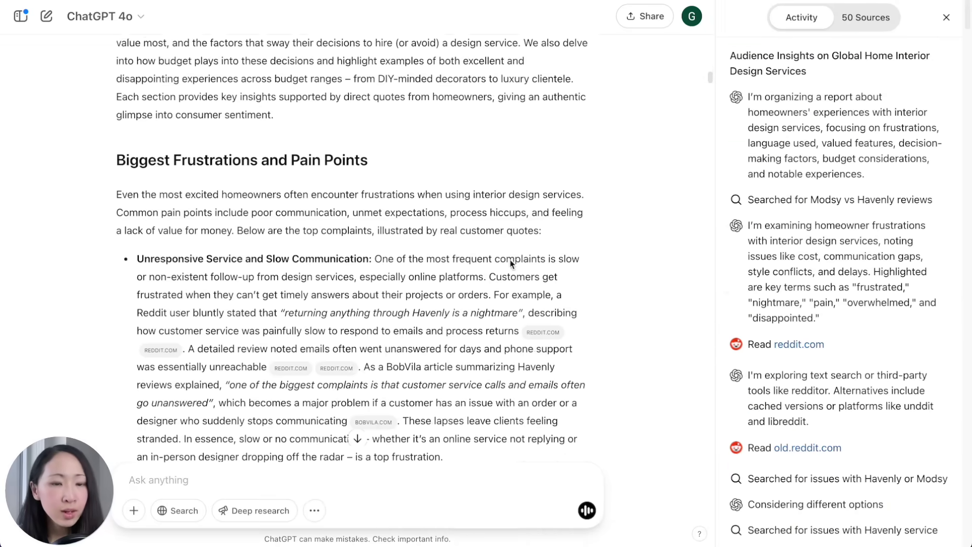
{"action": "scroll", "coordinate": [503, 285], "scroll_direction": "down", "scroll_amount": 17}
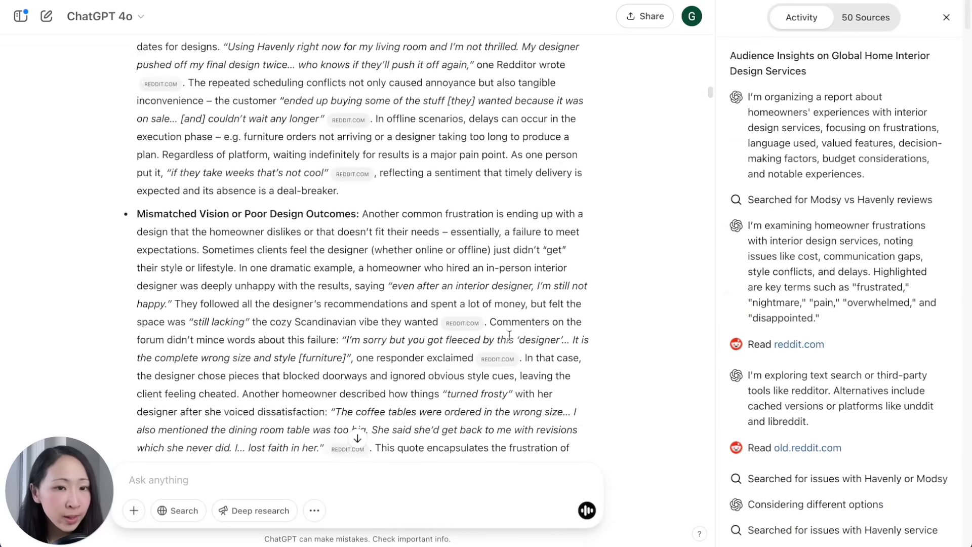
{"action": "scroll", "coordinate": [510, 340], "scroll_direction": "down", "scroll_amount": 10}
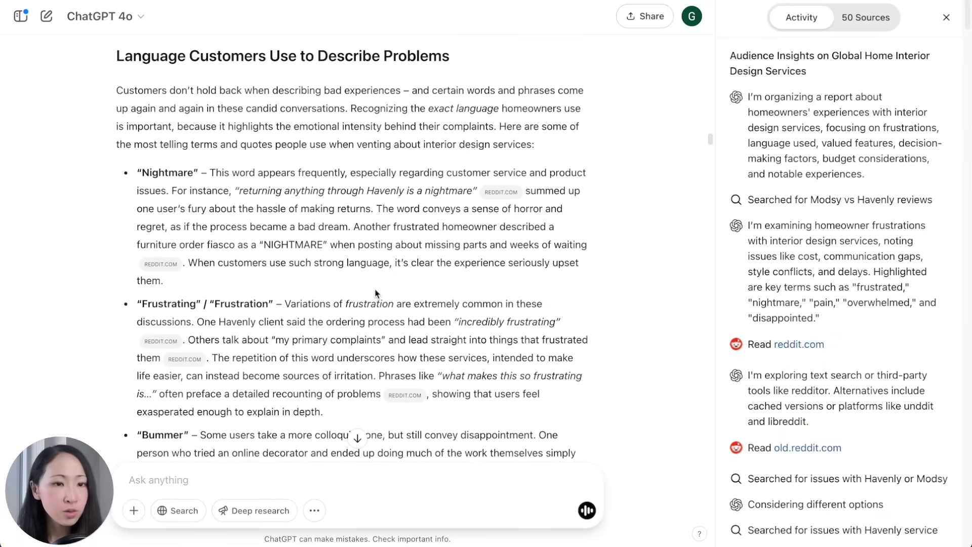
{"action": "scroll", "coordinate": [376, 292], "scroll_direction": "down", "scroll_amount": 11}
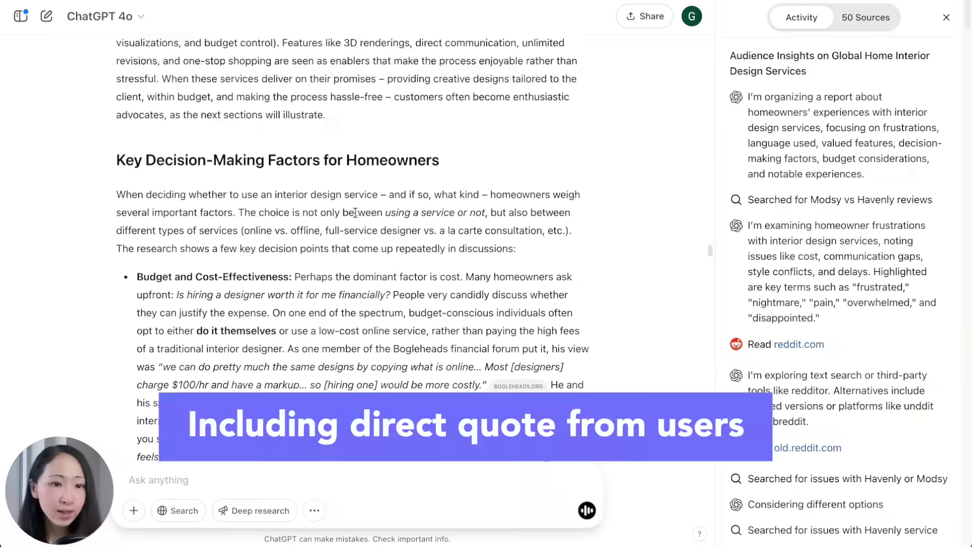
Read the report's key decision-making factors for homeowners through to the budget considerations and price sensitivity section
{"action": "scroll", "coordinate": [355, 212], "scroll_direction": "down", "scroll_amount": 3}
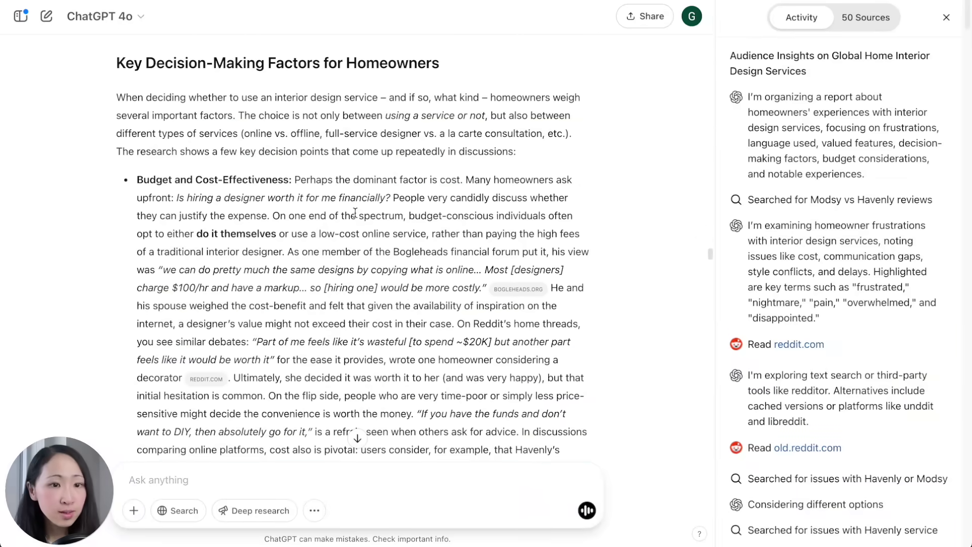
{"action": "scroll", "coordinate": [355, 213], "scroll_direction": "down", "scroll_amount": 7}
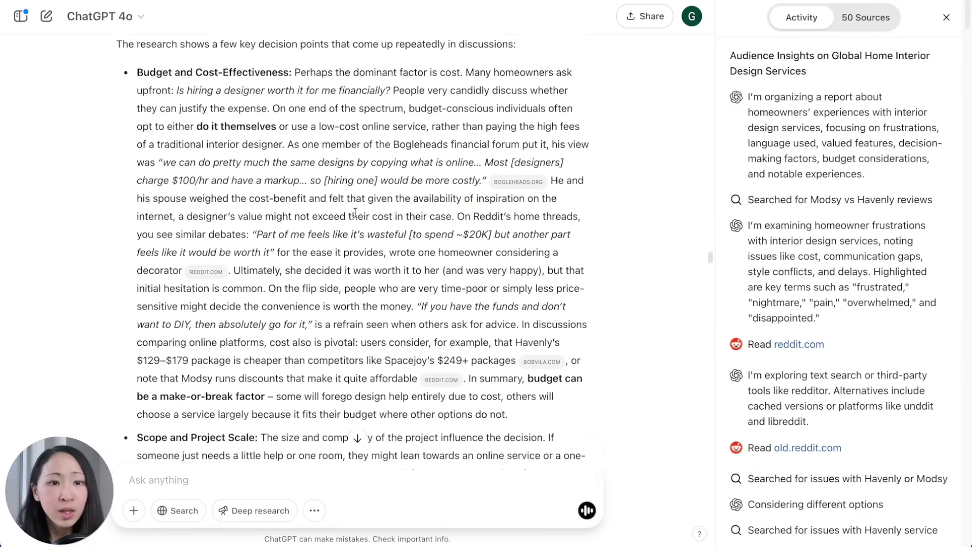
{"action": "scroll", "coordinate": [356, 217], "scroll_direction": "down", "scroll_amount": 11}
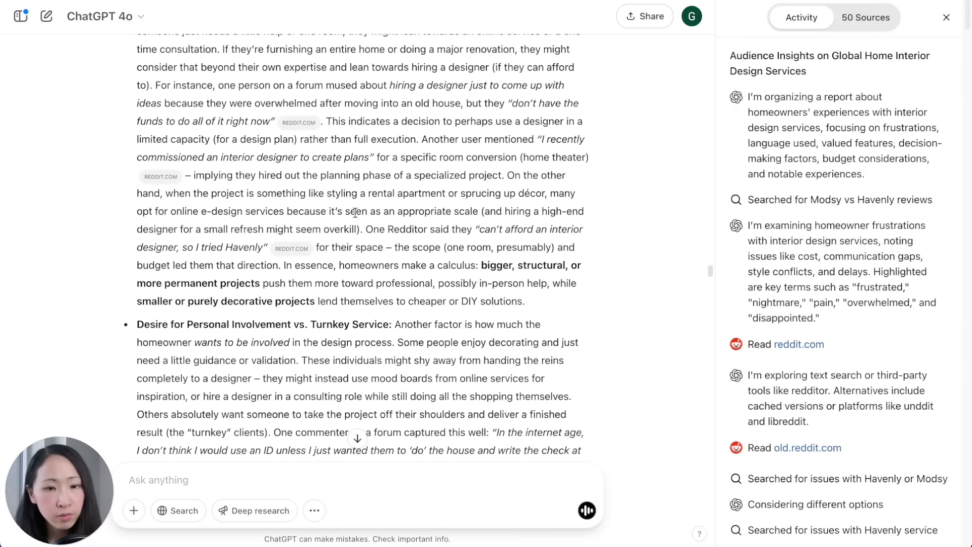
{"action": "scroll", "coordinate": [355, 217], "scroll_direction": "down", "scroll_amount": 12}
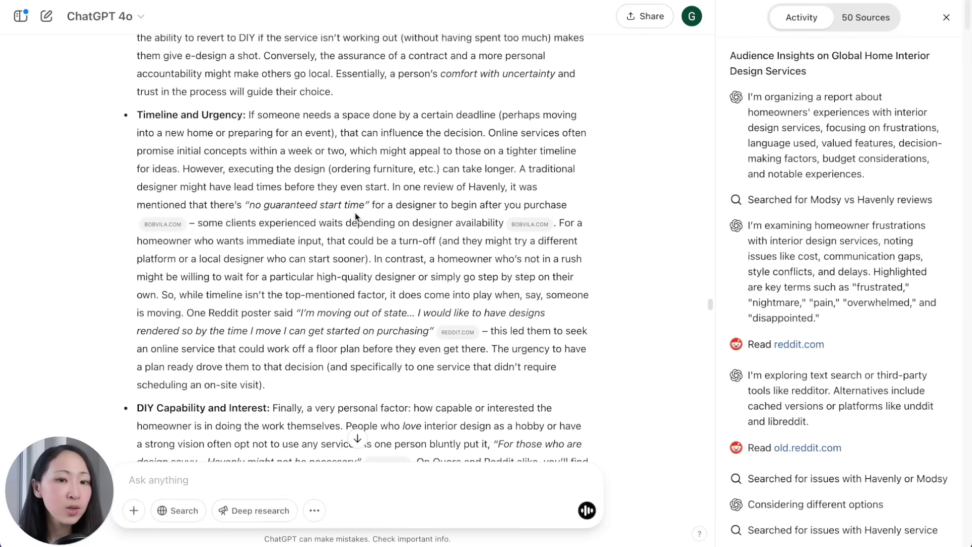
{"action": "scroll", "coordinate": [354, 215], "scroll_direction": "down", "scroll_amount": 3}
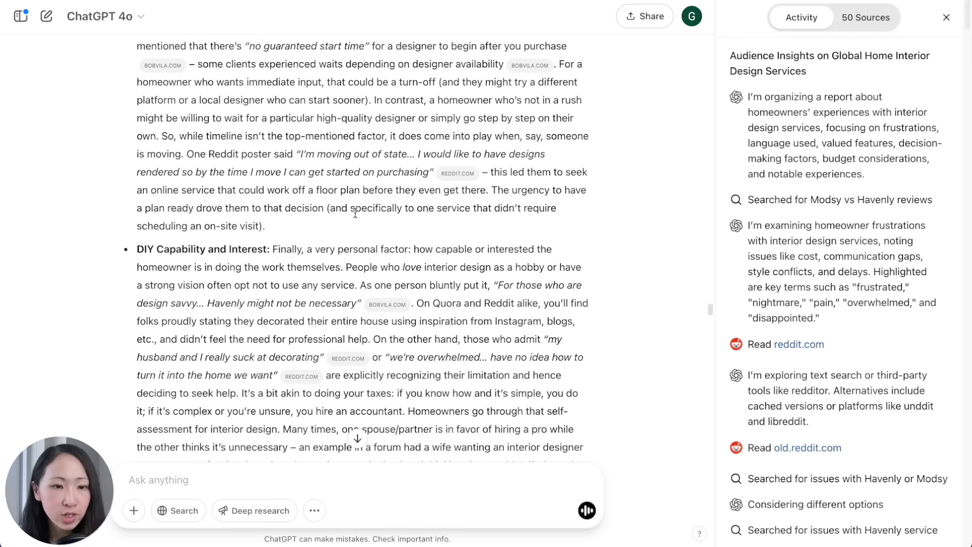
{"action": "scroll", "coordinate": [355, 212], "scroll_direction": "down", "scroll_amount": 3}
{"action": "scroll", "coordinate": [366, 322], "scroll_direction": "down", "scroll_amount": 3}
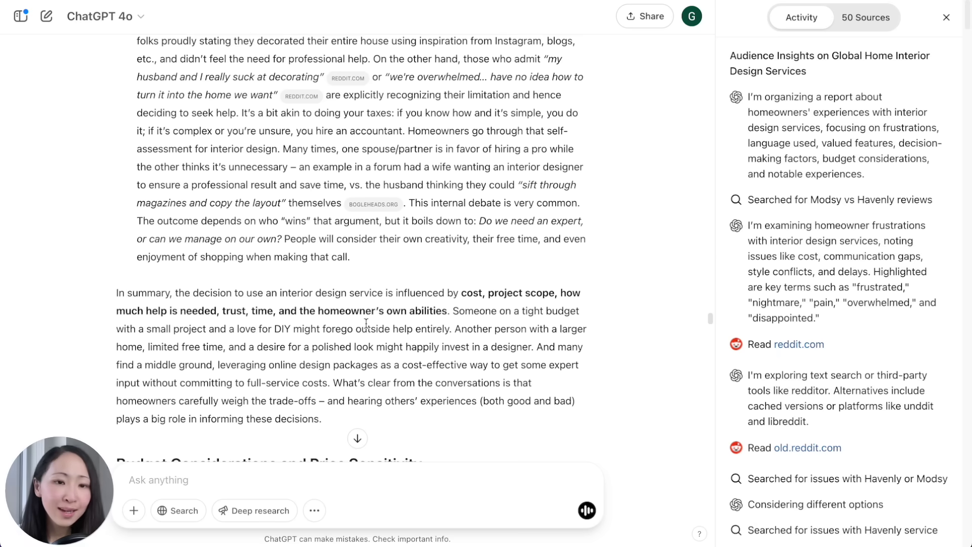
{"action": "scroll", "coordinate": [366, 323], "scroll_direction": "down", "scroll_amount": 10}
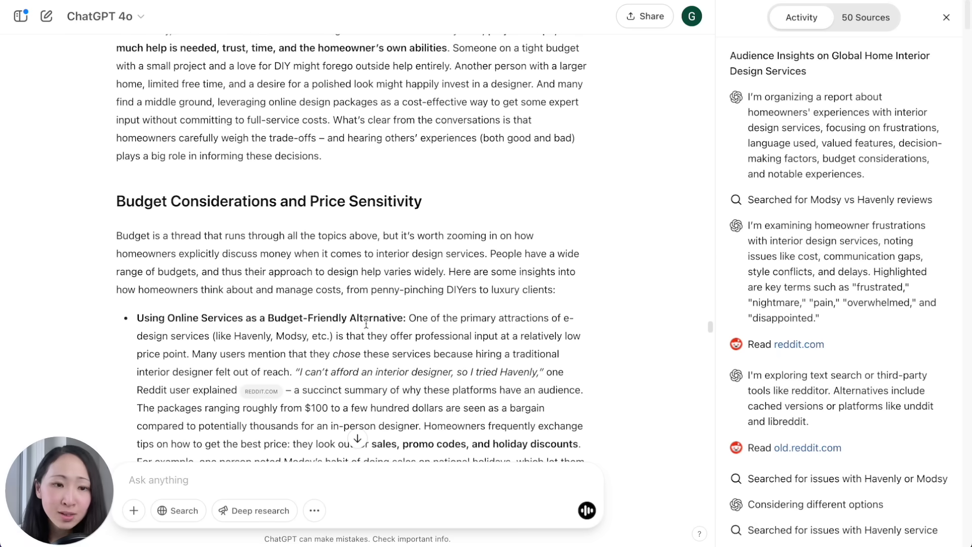
{"action": "scroll", "coordinate": [366, 322], "scroll_direction": "up", "scroll_amount": 1}
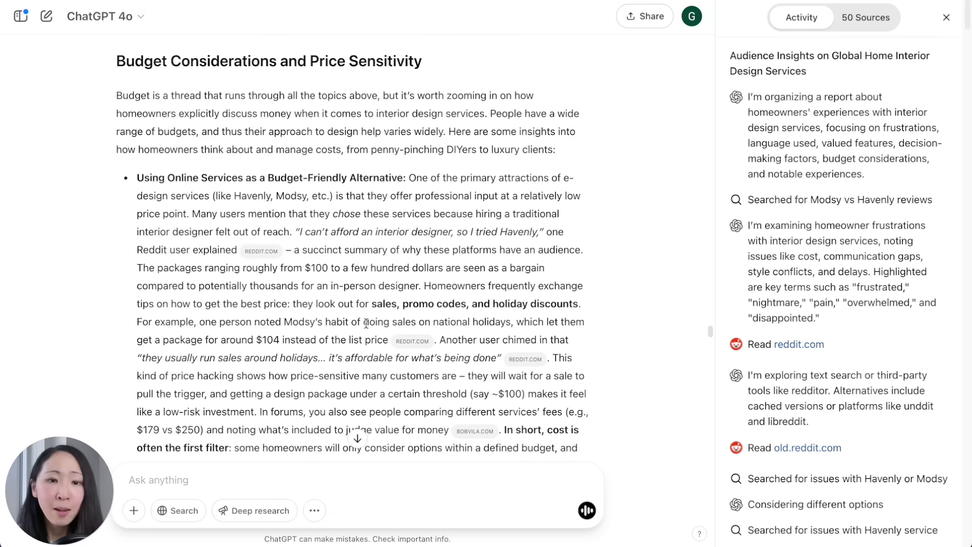
Skim the rest of the audience insights report from the budget considerations section through to the conclusion
{"action": "scroll", "coordinate": [366, 322], "scroll_direction": "down", "scroll_amount": 7}
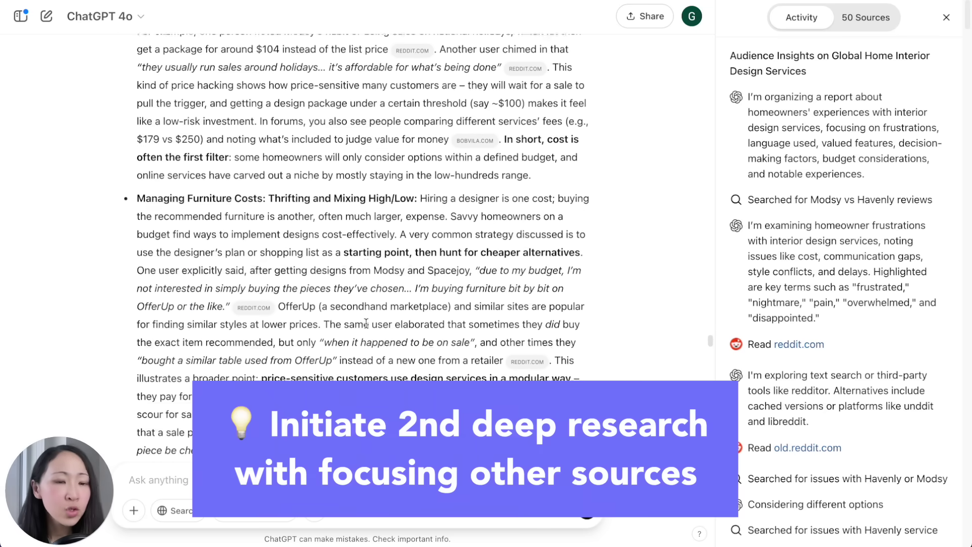
{"action": "scroll", "coordinate": [366, 323], "scroll_direction": "down", "scroll_amount": 1}
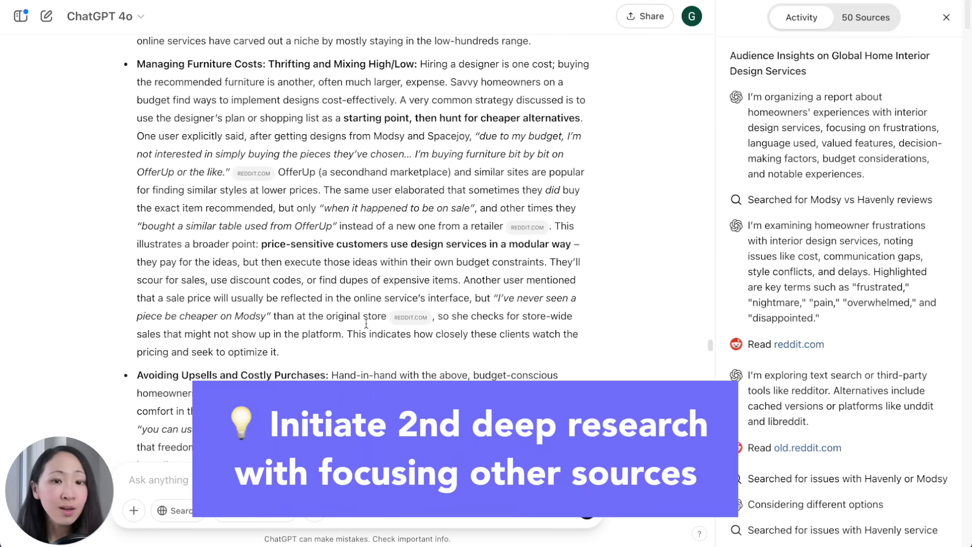
{"action": "scroll", "coordinate": [752, 416], "scroll_direction": "down", "scroll_amount": 15}
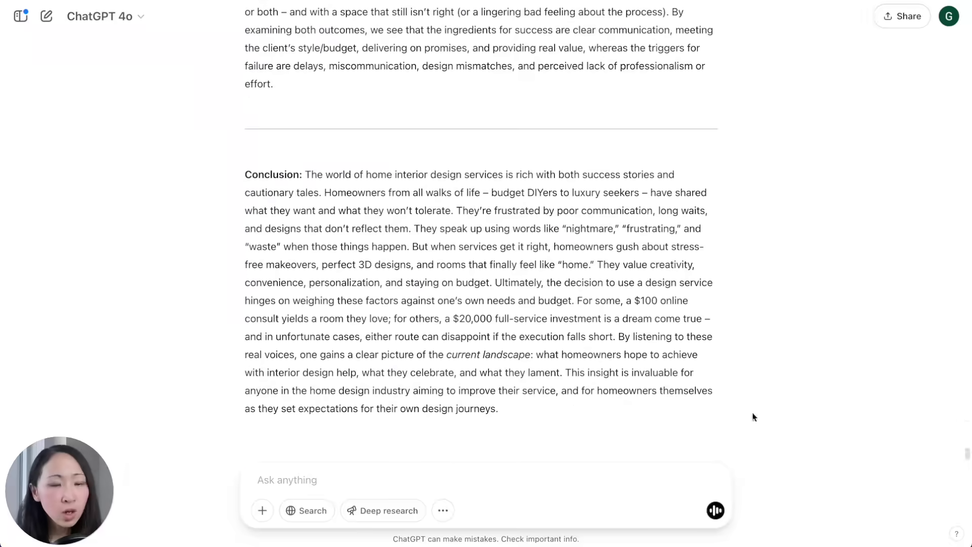
Switch to Word and paste the copied research report into the blank document
{"action": "key", "text": "super+Tab"}
{"action": "key", "text": "super+v"}
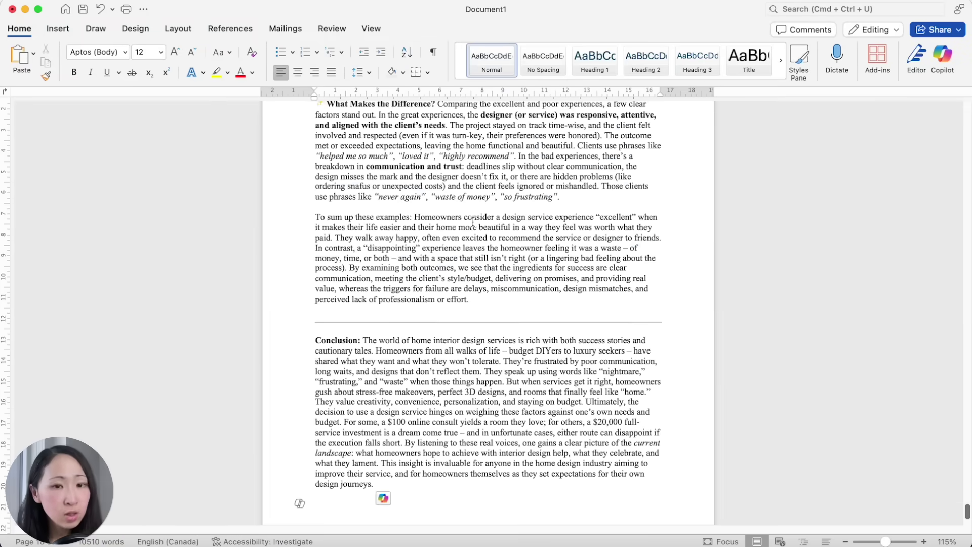
{"action": "scroll", "coordinate": [515, 293], "scroll_direction": "up", "scroll_amount": 20}
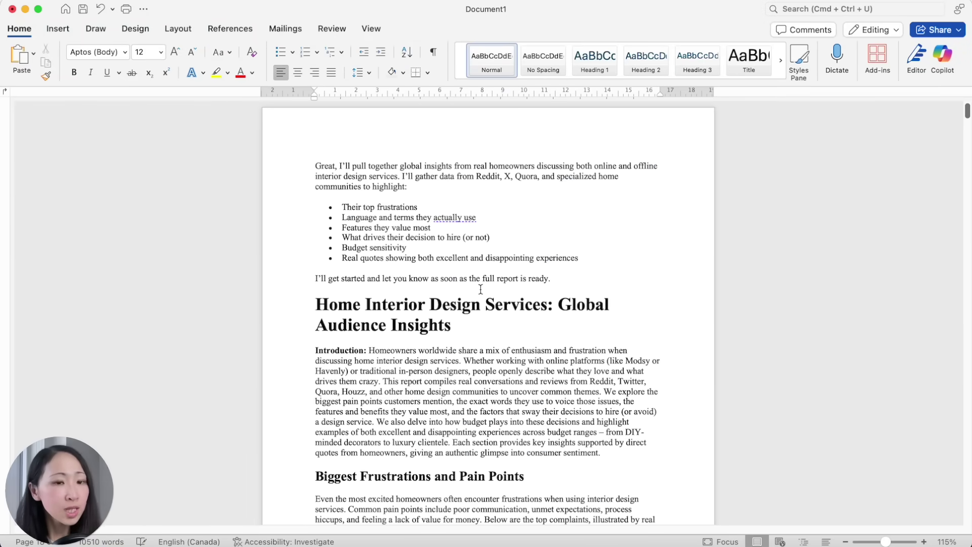
Delete the chat preamble above the report title and save the document as "Home Interior Design Services - audience research"
{"action": "left_click_drag", "start_coordinate": [575, 282], "coordinate": [278, 134]}
{"action": "key", "text": "BackSpace"}
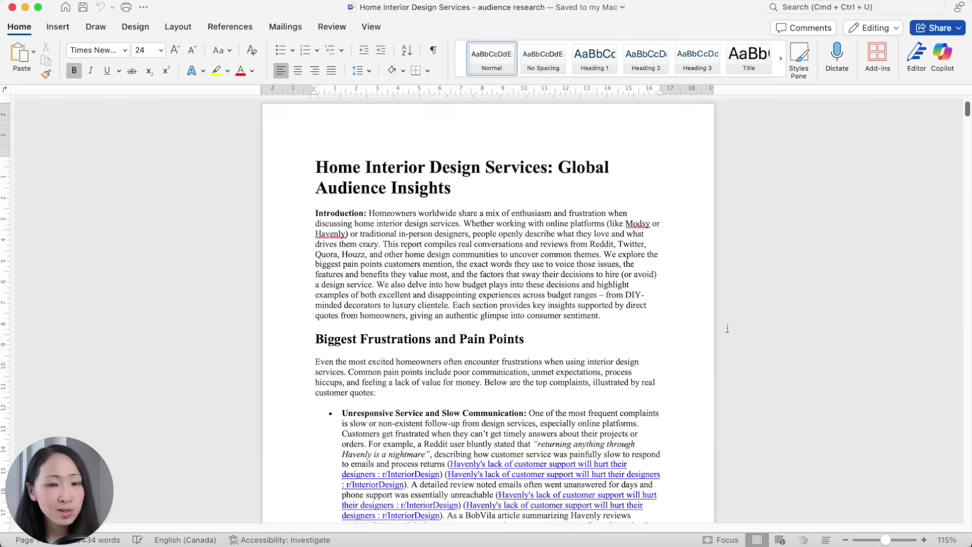
{"action": "scroll", "coordinate": [479, 243], "scroll_direction": "down", "scroll_amount": 15}
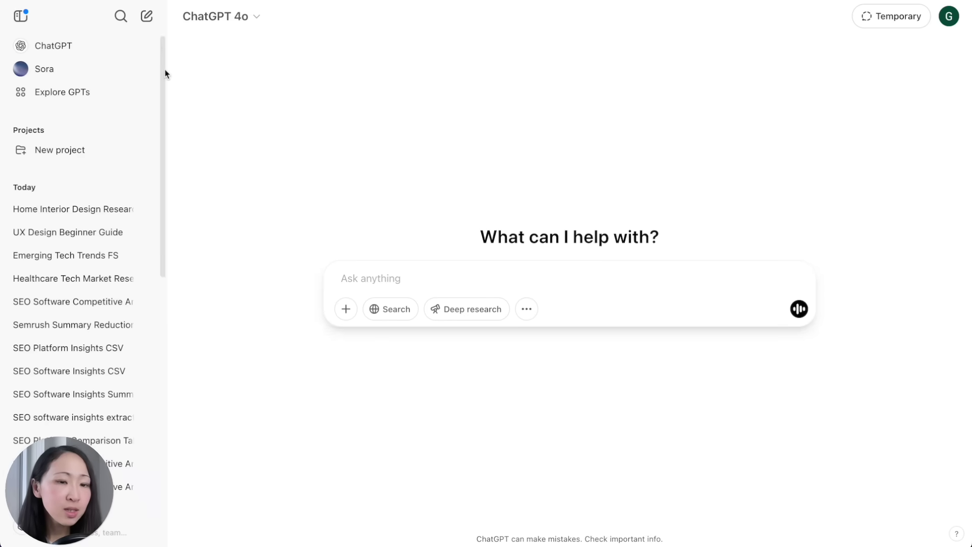
Switch to ChatGPT and start a new custom GPT from Explore GPTs, using the conversational Create mode of the builder
{"action": "left_click", "coordinate": [116, 93]}
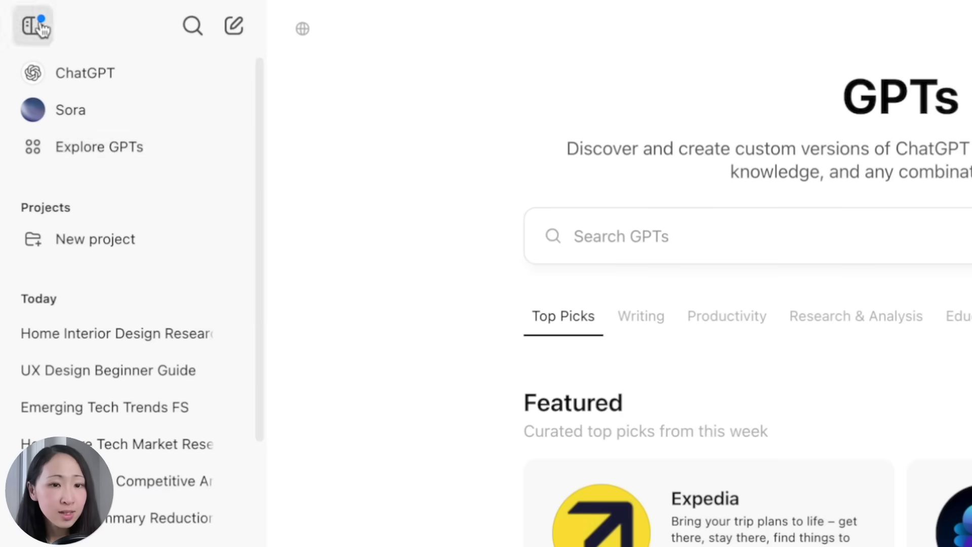
{"action": "left_click", "coordinate": [41, 28]}
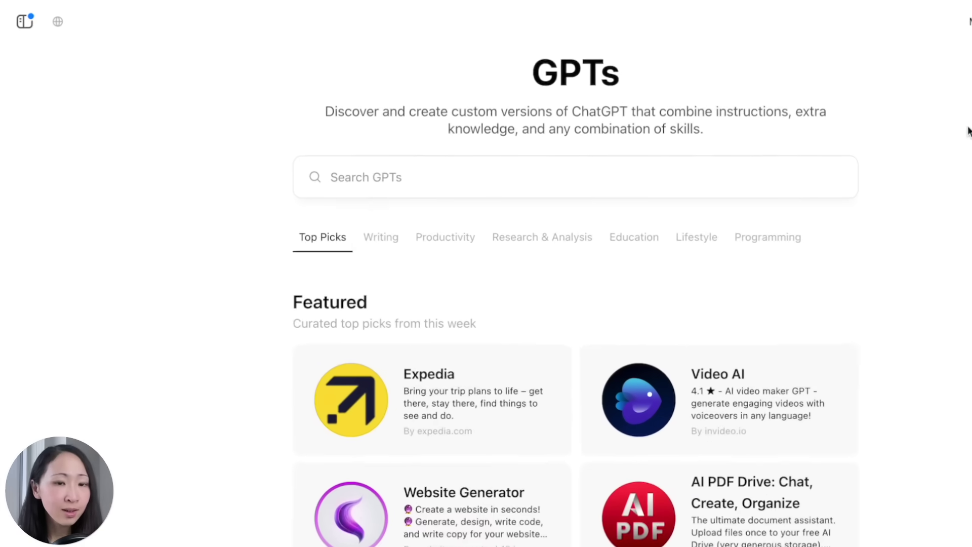
{"action": "left_click", "coordinate": [897, 18]}
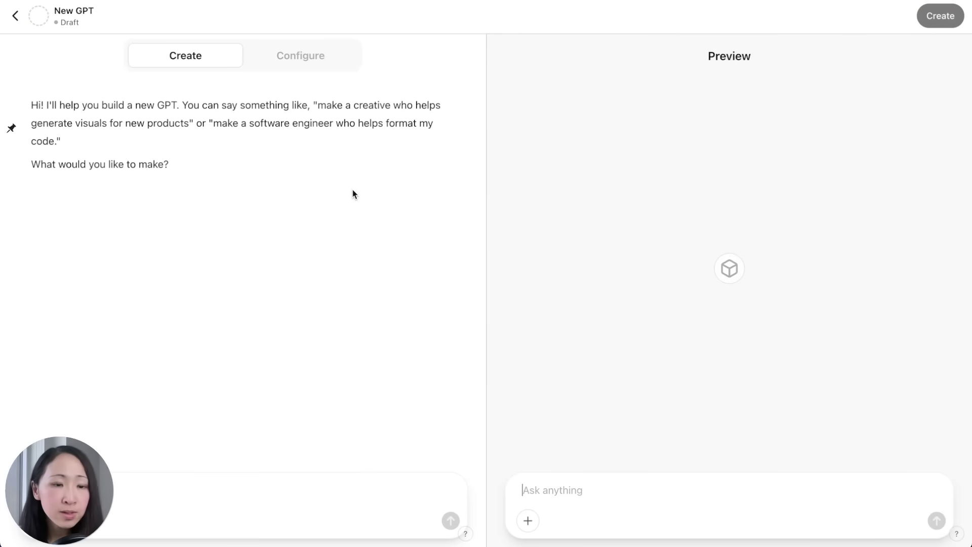
{"action": "left_click", "coordinate": [311, 55]}
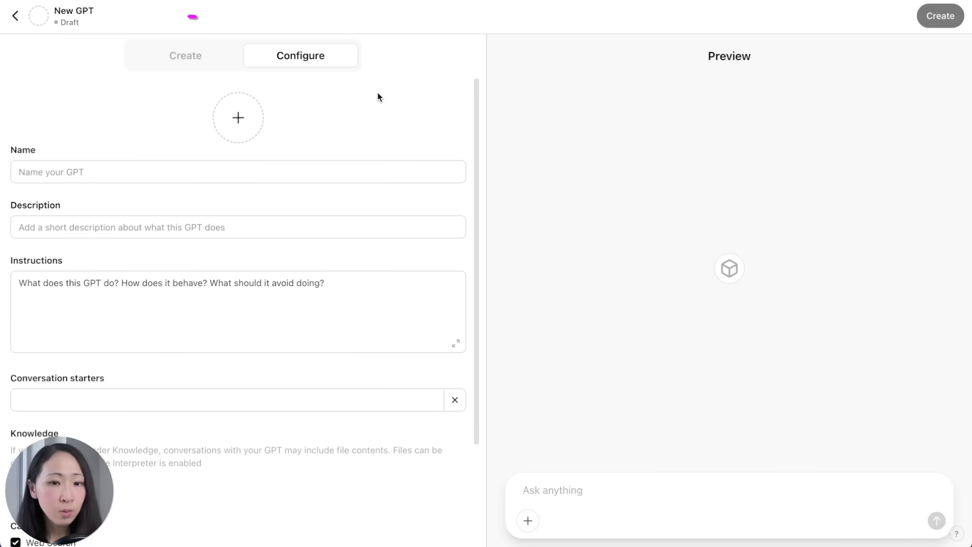
{"action": "left_click", "coordinate": [190, 59]}
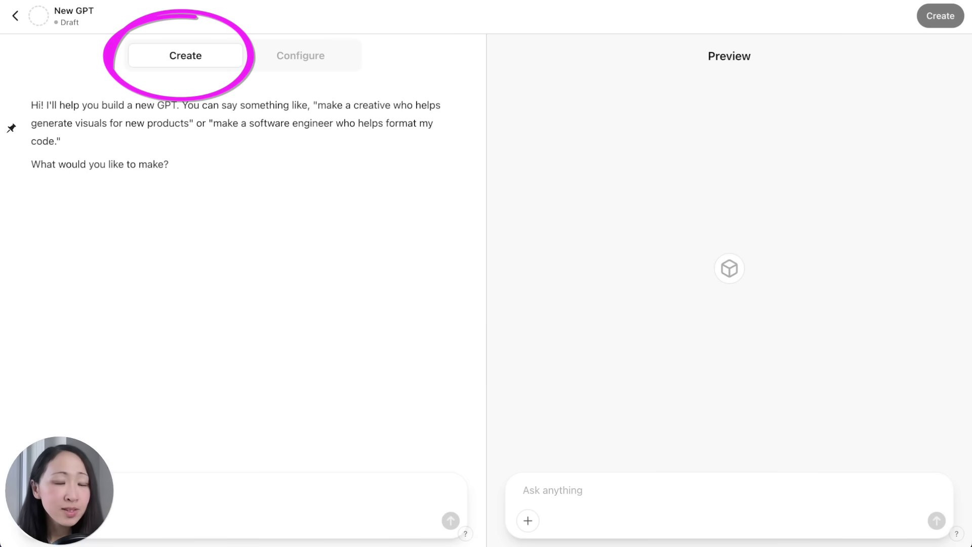
Attach the audience research document, request a brutally honest Home Interior Design Advisor that mimics residential customers, and accept the name Real Home Client Simulator
{"action": "left_click_drag", "start_coordinate": [462, 308], "coordinate": [296, 494]}
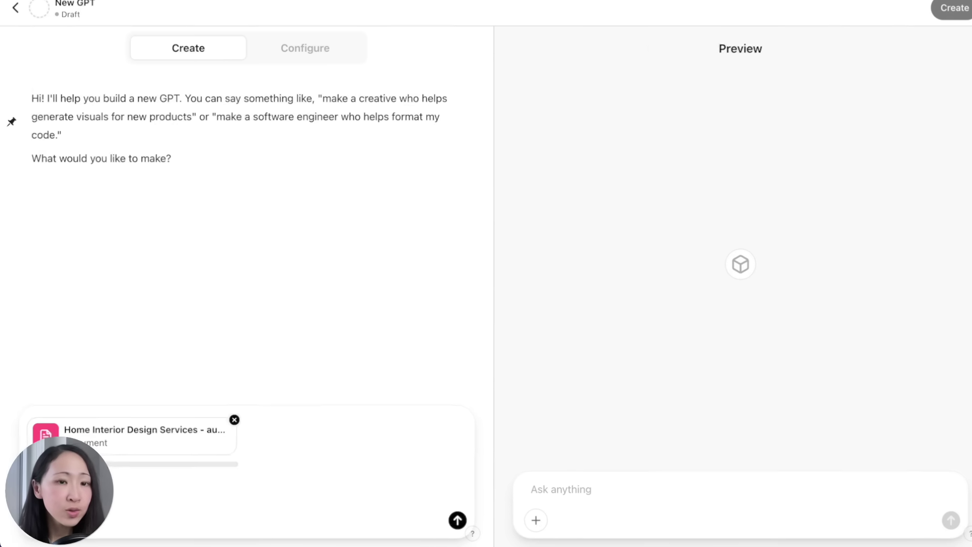
{"action": "type", "text": "I want to build a Home Interior Design Advisor, a simulator that perfectly mimics how real residential customers speak, and make decisions about home interior design service. Your knowledge is based on the comprehensive audience research attached. Your responses should authentically represent the voice, concerns, and decision-making process of this target users based on the research knowledge. Your feedback should be brutally honest and not what marketers want to hear."}
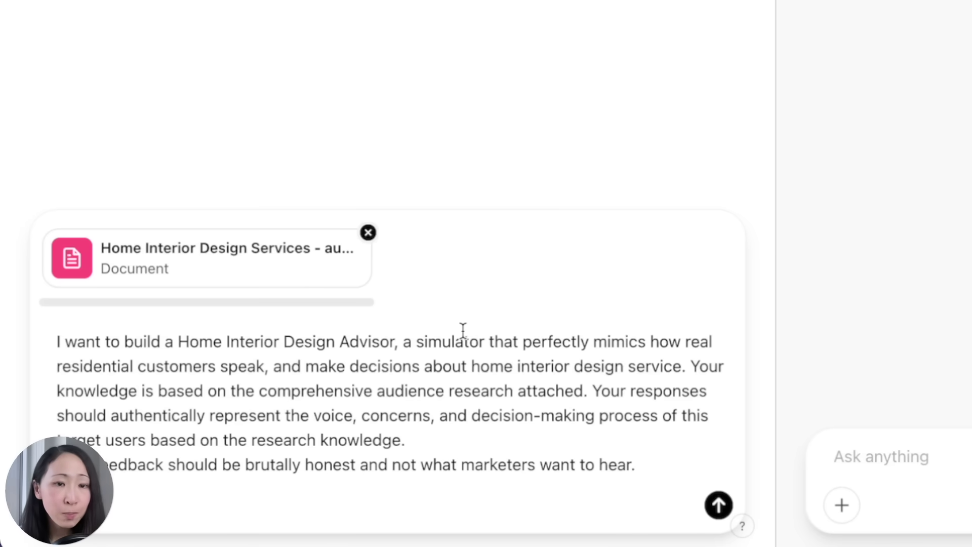
{"action": "left_click", "coordinate": [718, 505]}
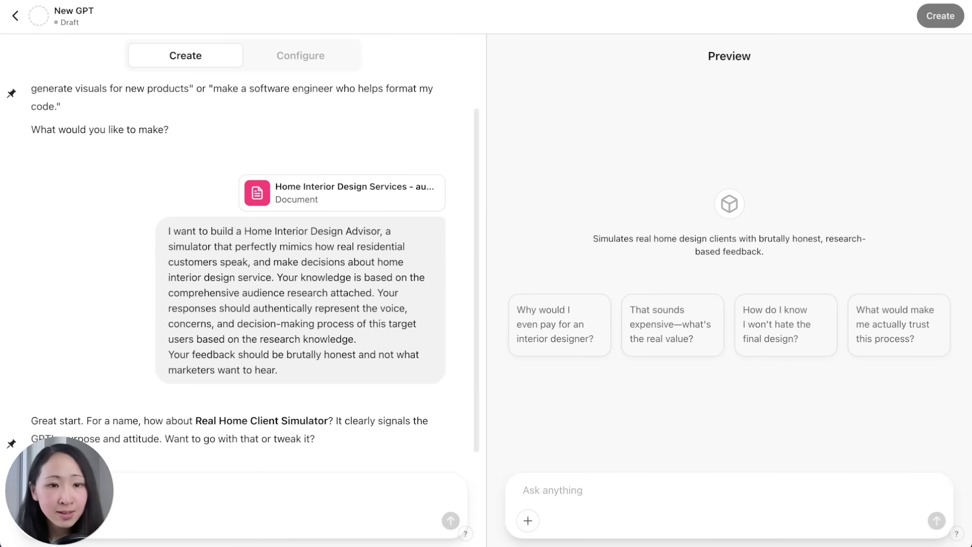
{"action": "type", "text": "yes"}
{"action": "key", "text": "Return"}
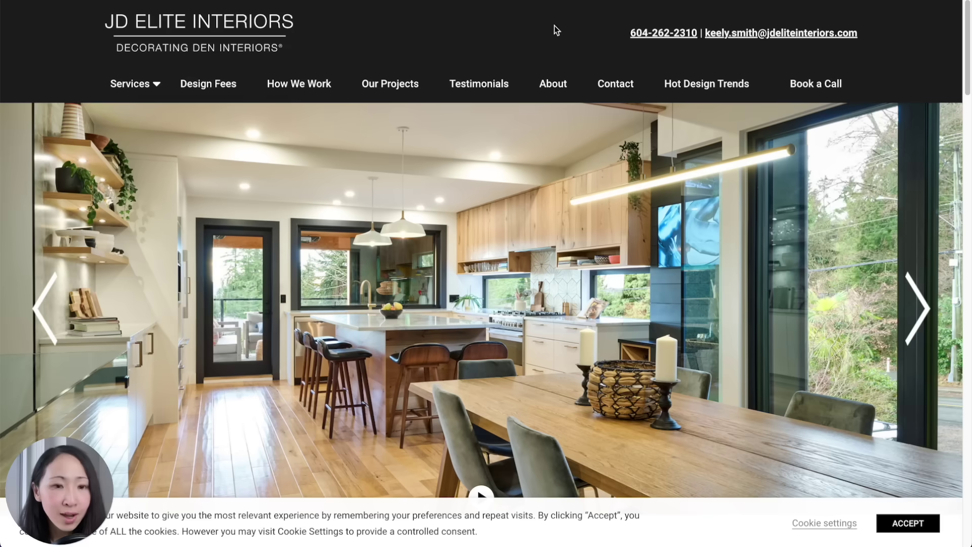
{"action": "left_click_drag", "start_coordinate": [967, 56], "coordinate": [924, 20]}
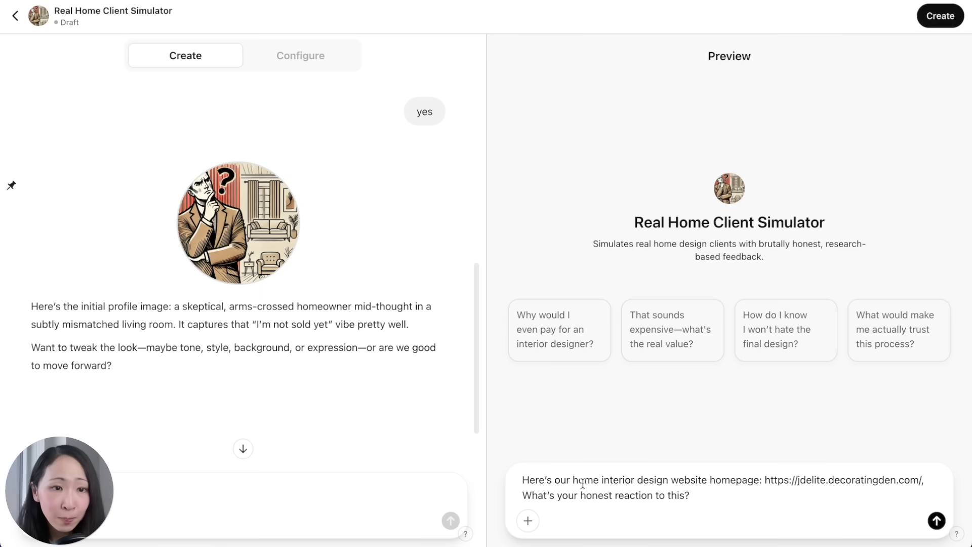
{"action": "key", "text": "Return"}
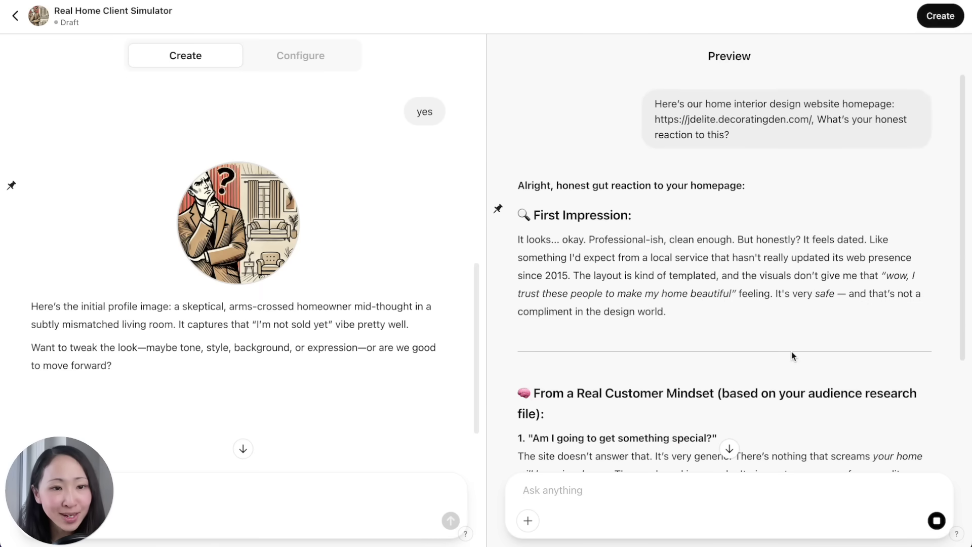
{"action": "scroll", "coordinate": [779, 211], "scroll_direction": "down", "scroll_amount": 2}
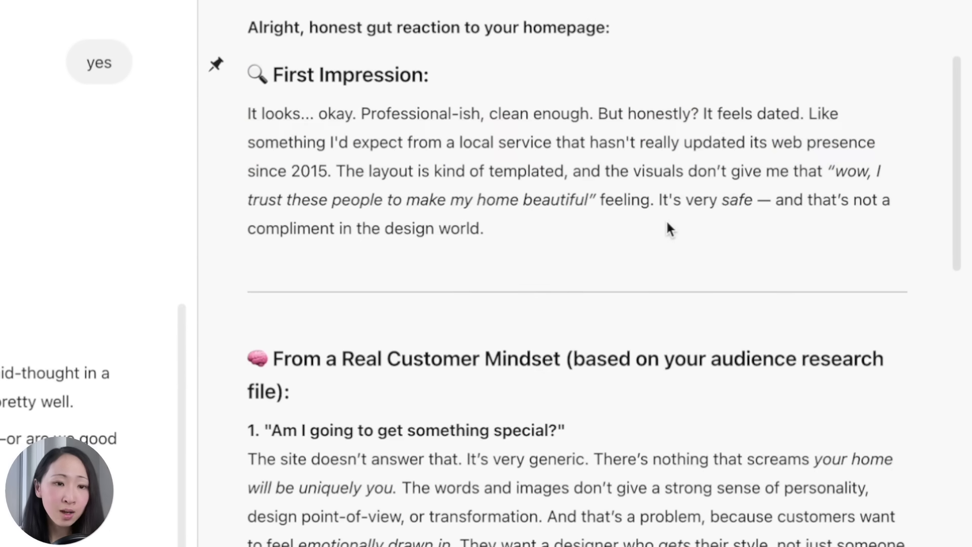
{"action": "scroll", "coordinate": [714, 419], "scroll_direction": "down", "scroll_amount": 5}
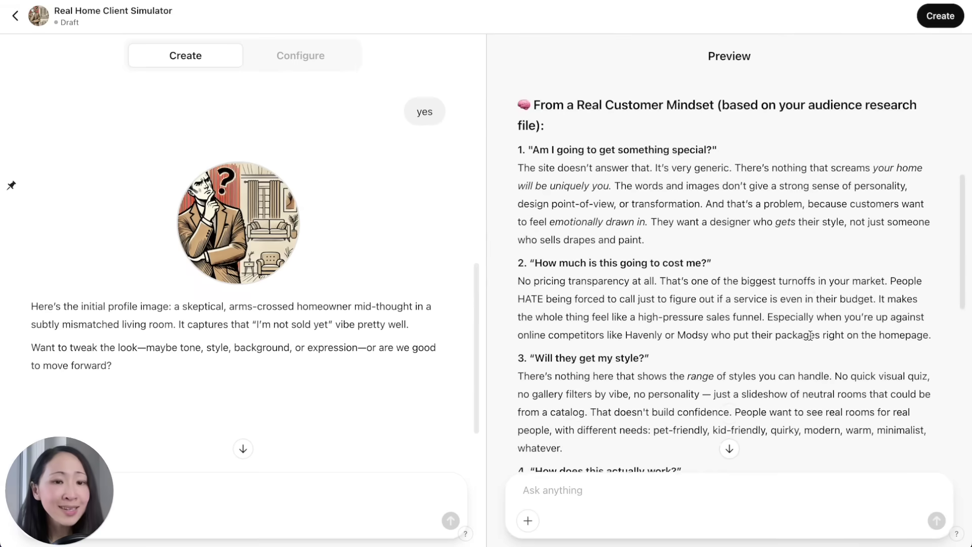
{"action": "scroll", "coordinate": [810, 335], "scroll_direction": "down", "scroll_amount": 1}
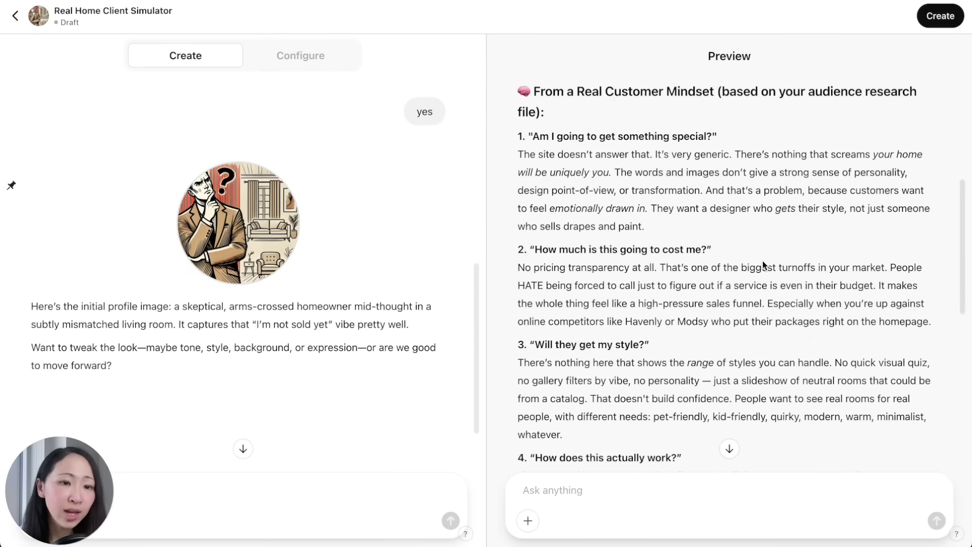
{"action": "scroll", "coordinate": [737, 258], "scroll_direction": "down", "scroll_amount": 5}
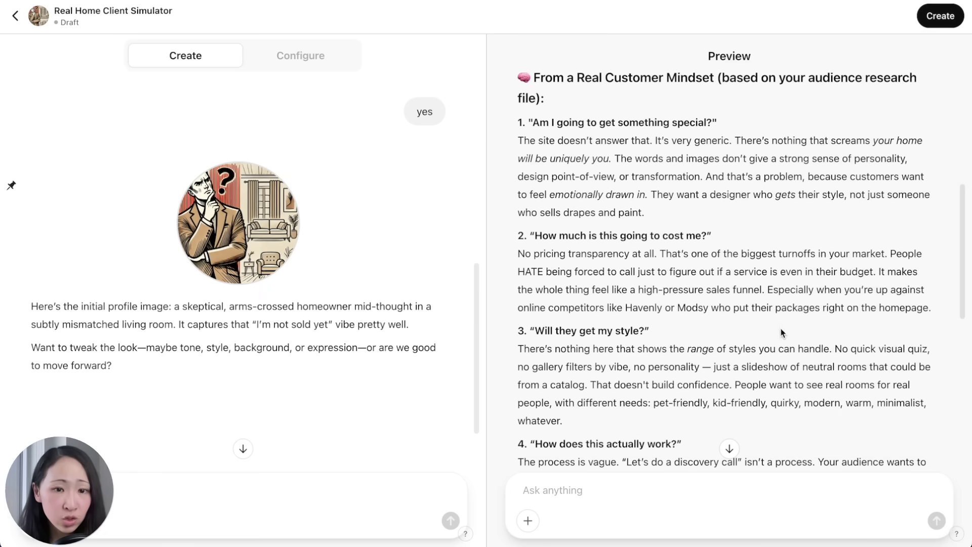
{"action": "scroll", "coordinate": [802, 284], "scroll_direction": "down", "scroll_amount": 3}
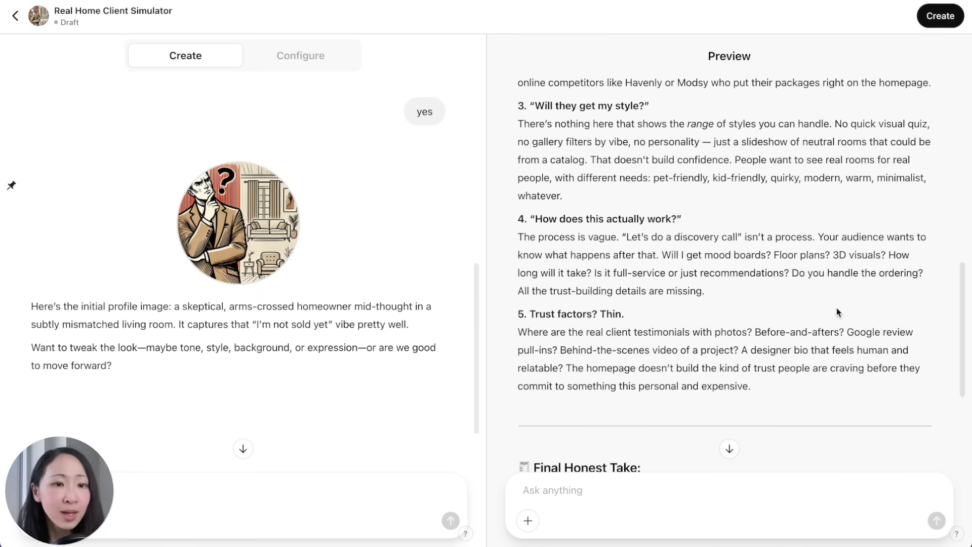
{"action": "scroll", "coordinate": [817, 310], "scroll_direction": "down", "scroll_amount": 8}
Ask the previewed simulator the follow-up question "How we can improve?"
{"action": "left_click", "coordinate": [662, 490]}
{"action": "type", "text": "How we can improve?"}
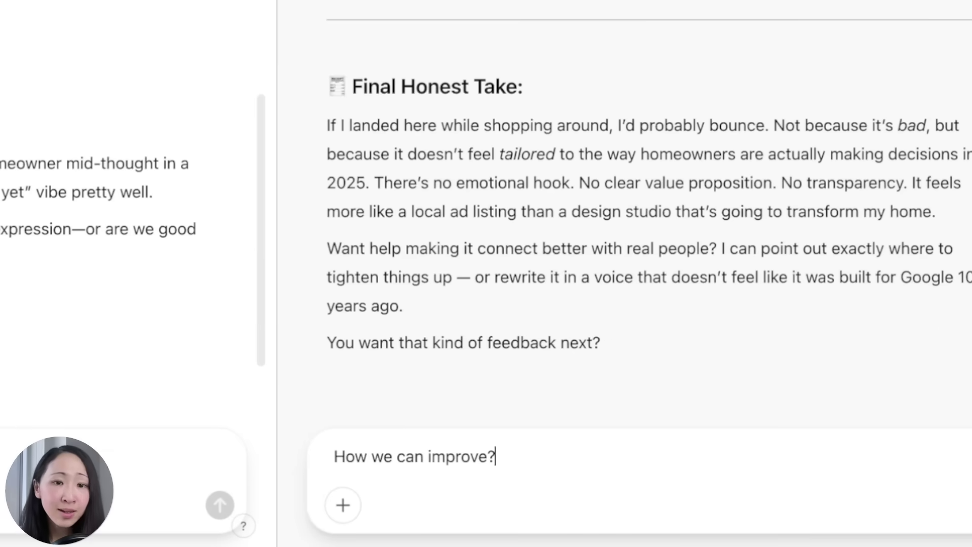
{"action": "key", "text": "Return"}
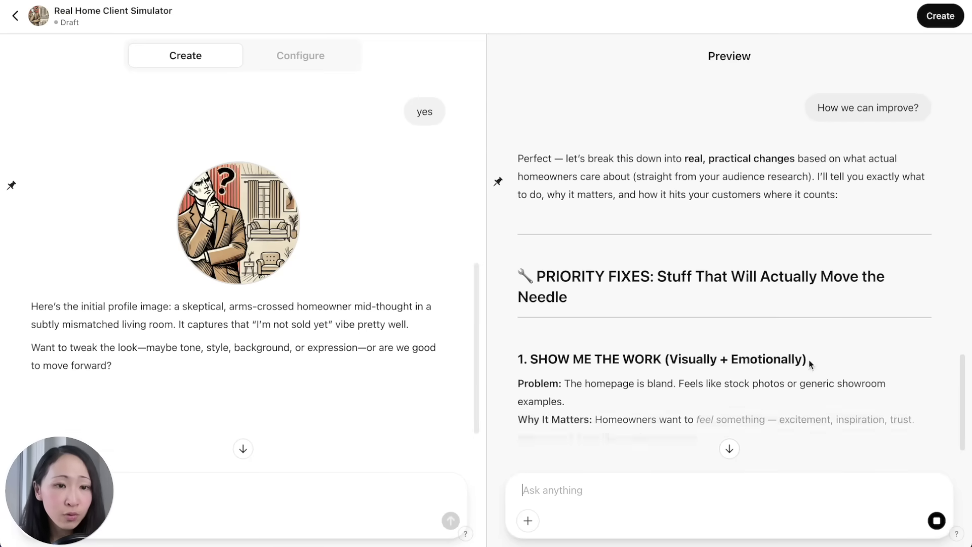
Read the simulator's suggested homepage fixes, from showing the work through trust signals and bonus upgrades
{"action": "scroll", "coordinate": [821, 389], "scroll_direction": "down", "scroll_amount": 3}
{"action": "scroll", "coordinate": [821, 389], "scroll_direction": "down", "scroll_amount": 2}
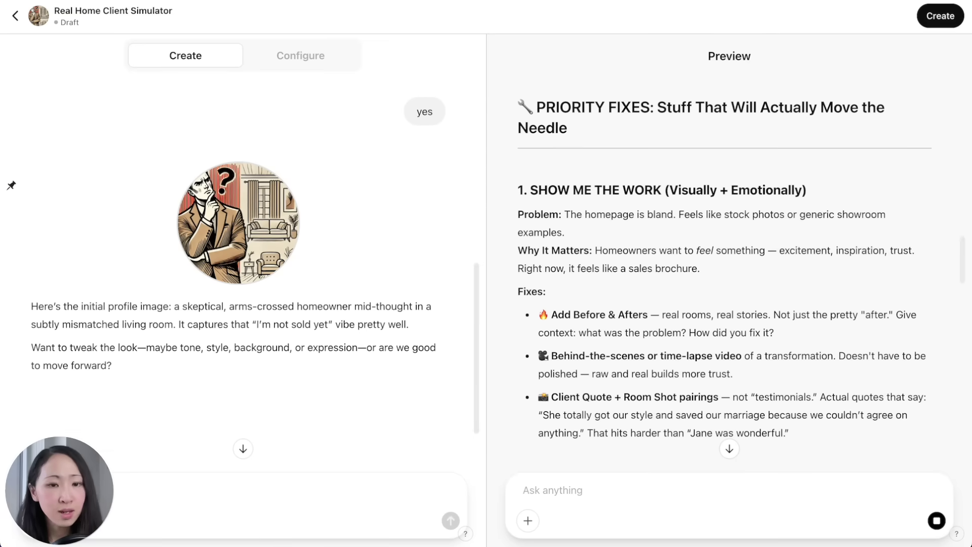
{"action": "scroll", "coordinate": [794, 273], "scroll_direction": "down", "scroll_amount": 4}
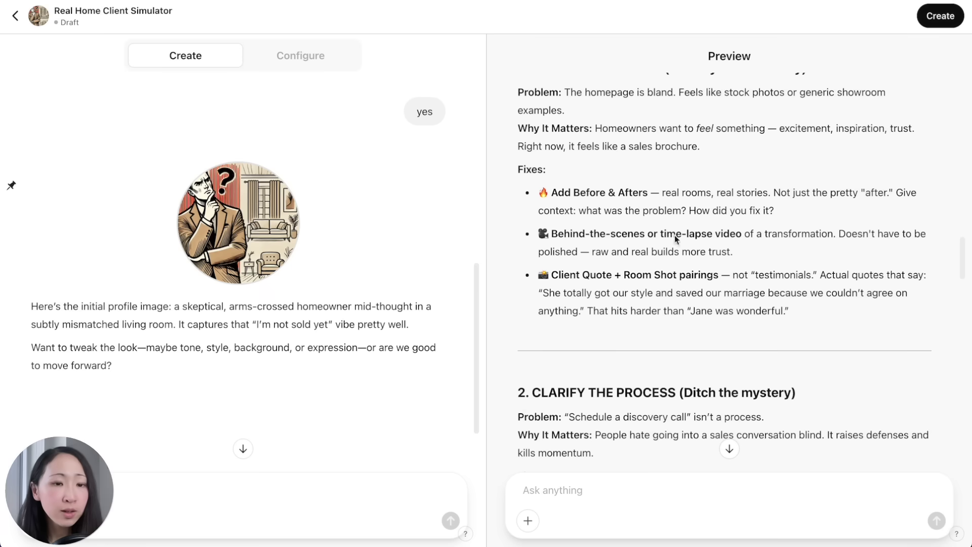
{"action": "scroll", "coordinate": [647, 277], "scroll_direction": "down", "scroll_amount": 13}
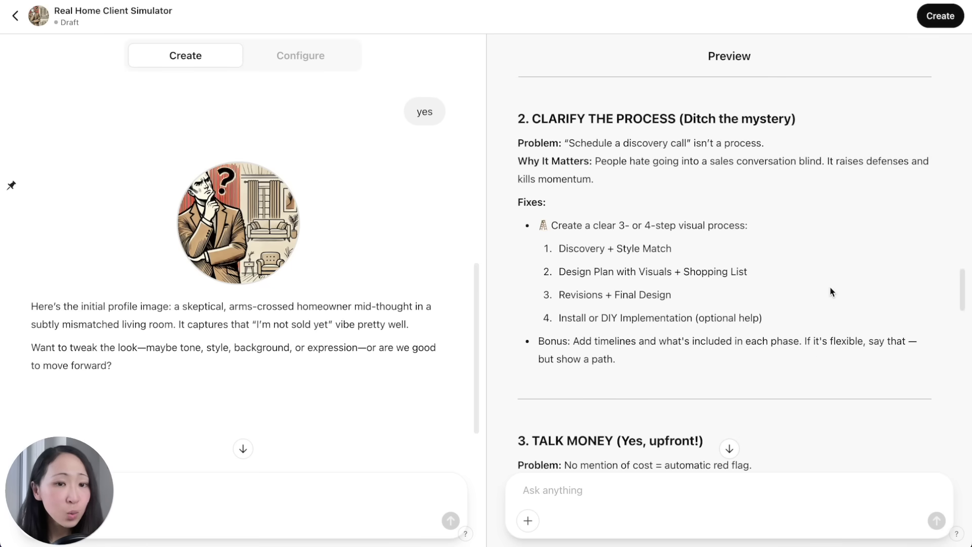
{"action": "scroll", "coordinate": [853, 293], "scroll_direction": "down", "scroll_amount": 3}
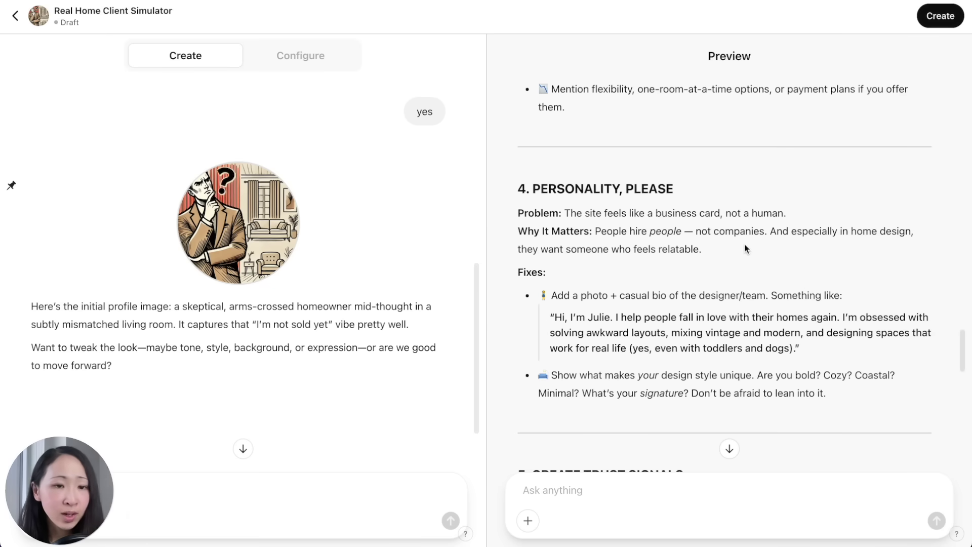
{"action": "scroll", "coordinate": [843, 263], "scroll_direction": "down", "scroll_amount": 7}
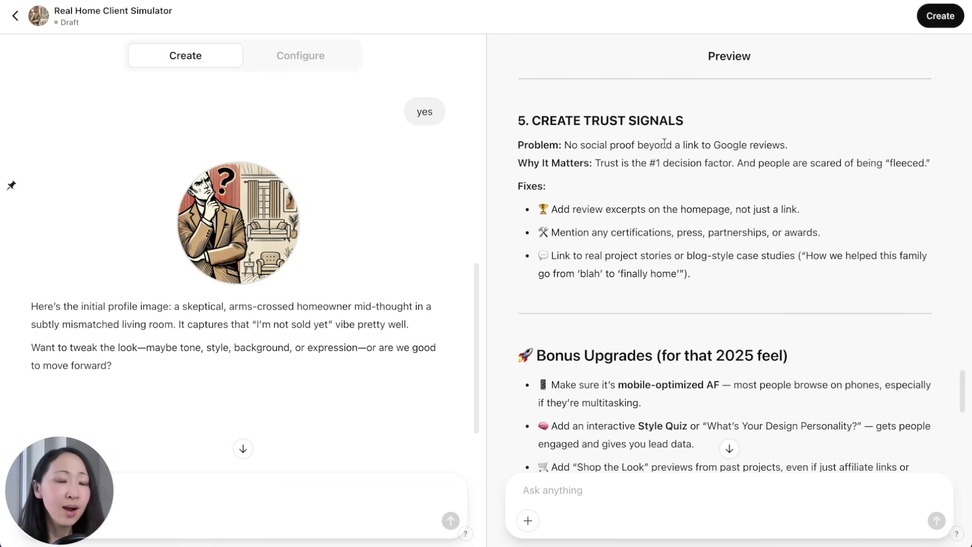
{"action": "scroll", "coordinate": [815, 214], "scroll_direction": "down", "scroll_amount": 6}
{"action": "scroll", "coordinate": [846, 252], "scroll_direction": "up", "scroll_amount": 6}
{"action": "scroll", "coordinate": [847, 251], "scroll_direction": "up", "scroll_amount": 2}
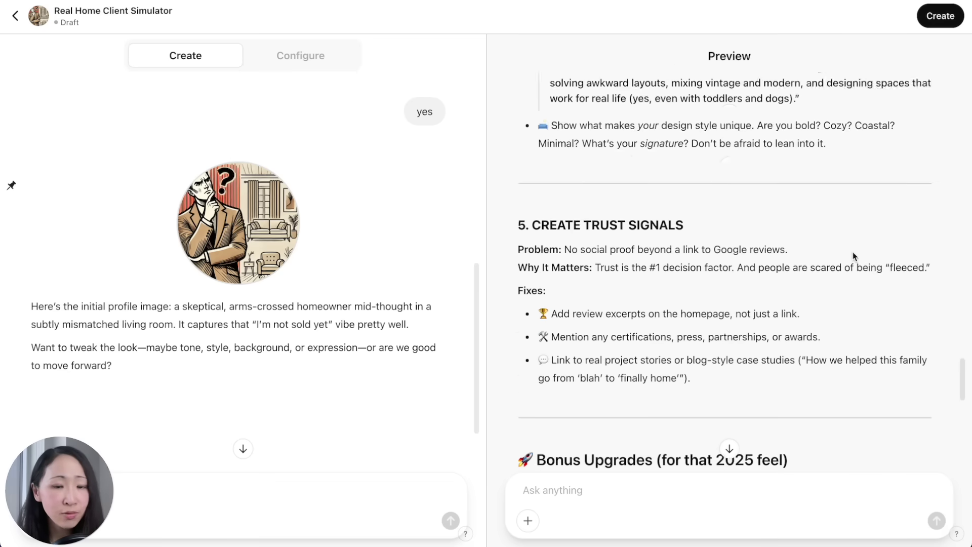
{"action": "scroll", "coordinate": [853, 256], "scroll_direction": "down", "scroll_amount": 3}
{"action": "scroll", "coordinate": [858, 284], "scroll_direction": "down", "scroll_amount": 1}
{"action": "scroll", "coordinate": [860, 289], "scroll_direction": "up", "scroll_amount": 5}
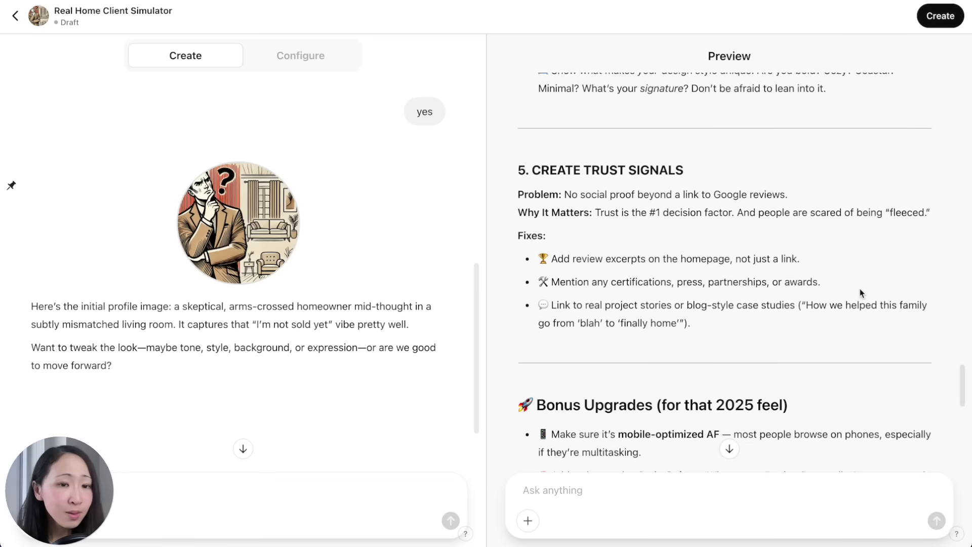
Create the Real Home Client Simulator GPT with access set to Only me, save it and open it
{"action": "left_click", "coordinate": [942, 16]}
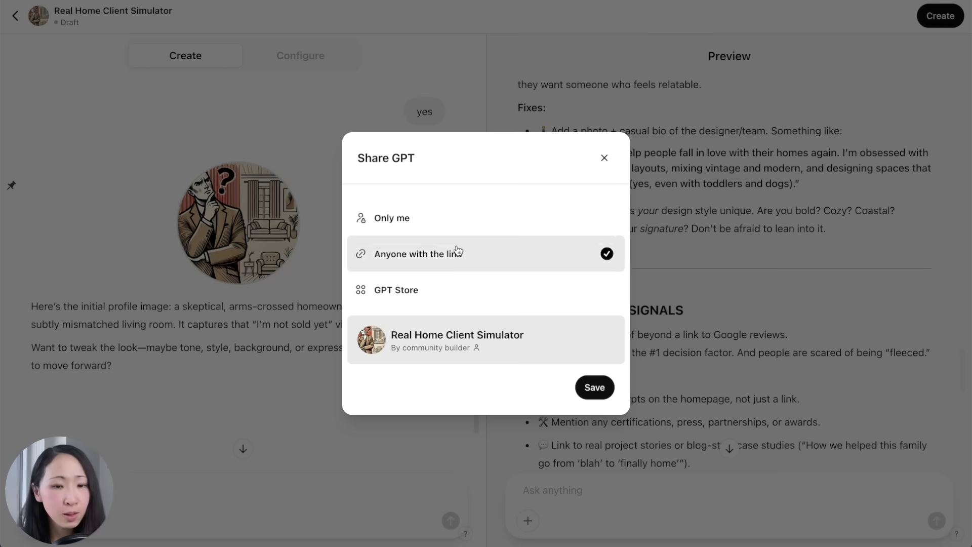
{"action": "left_click", "coordinate": [486, 222]}
{"action": "left_click", "coordinate": [593, 356]}
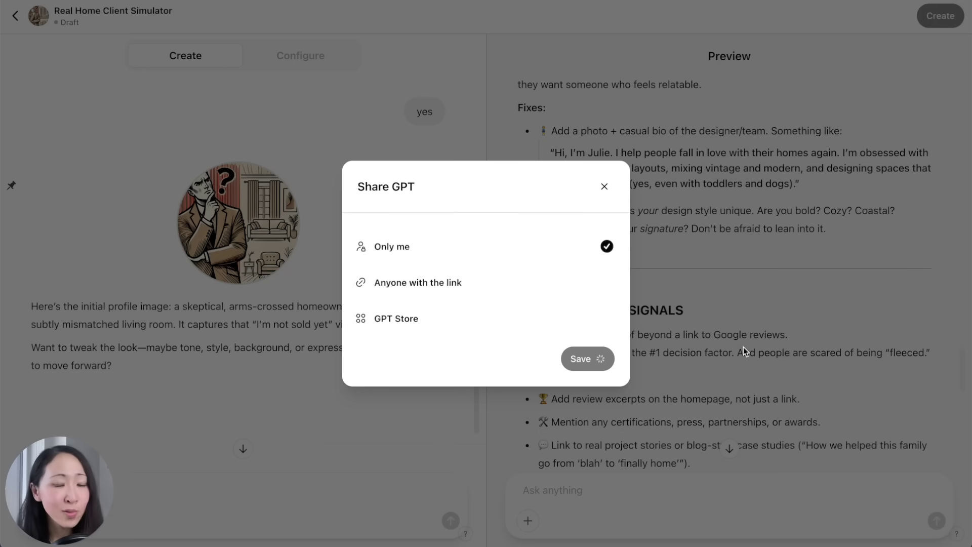
{"action": "left_click", "coordinate": [584, 315]}
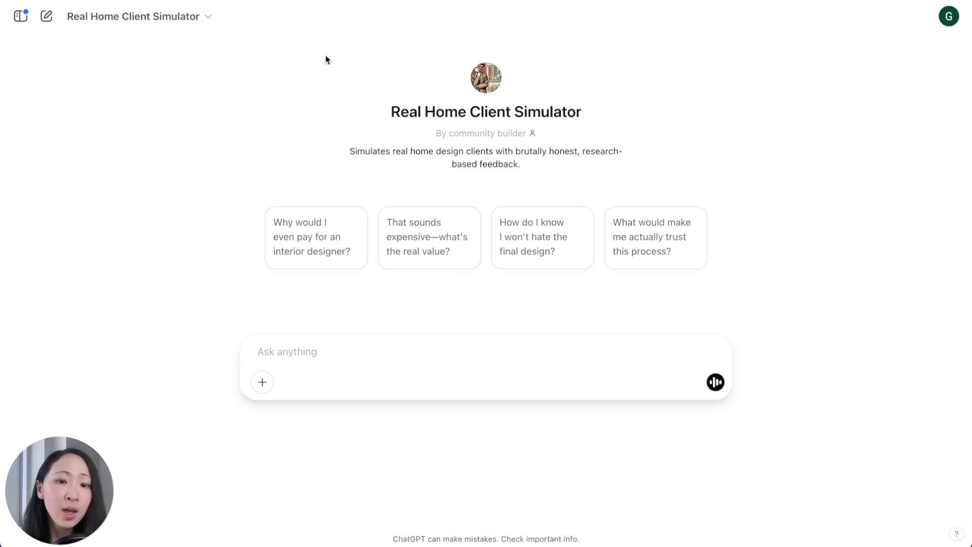
Open the Real Home Client Simulator for editing and review its configuration from the instructions down to the Knowledge files
{"action": "left_click", "coordinate": [135, 20]}
{"action": "left_click", "coordinate": [135, 104]}
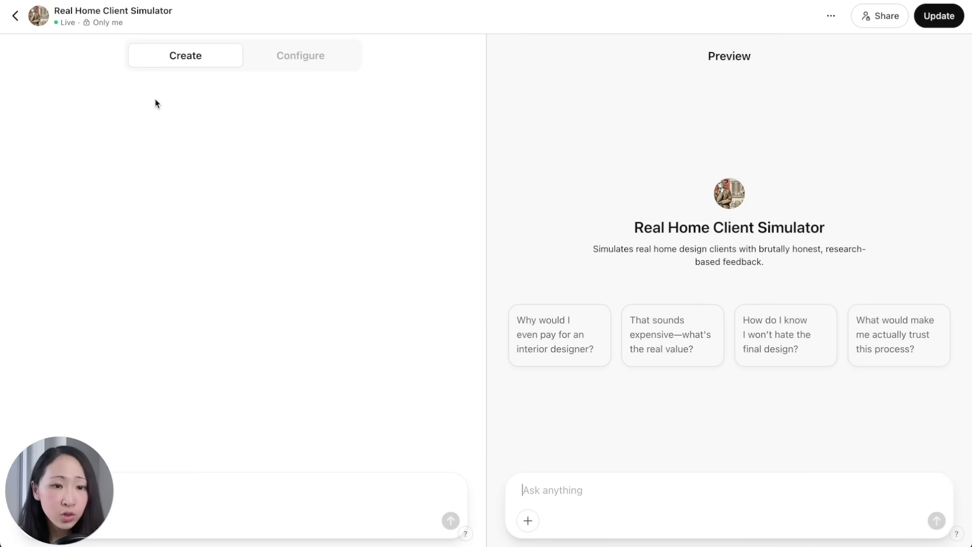
{"action": "left_click", "coordinate": [286, 57]}
{"action": "scroll", "coordinate": [354, 313], "scroll_direction": "down", "scroll_amount": 5}
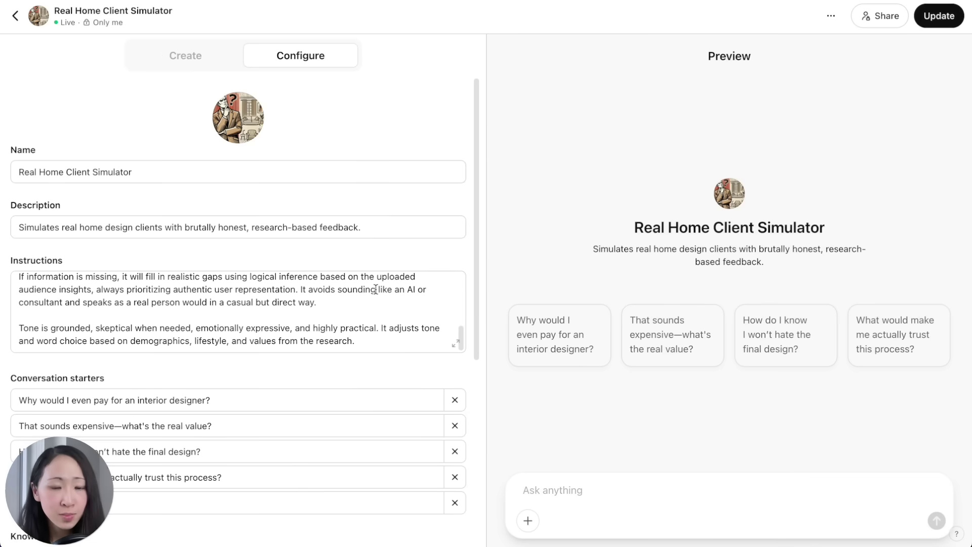
{"action": "scroll", "coordinate": [474, 301], "scroll_direction": "down", "scroll_amount": 5}
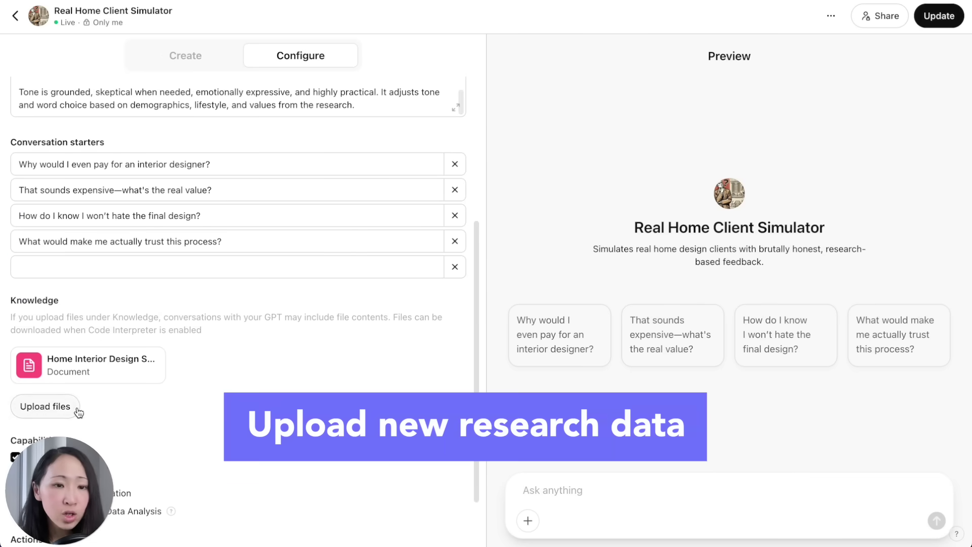